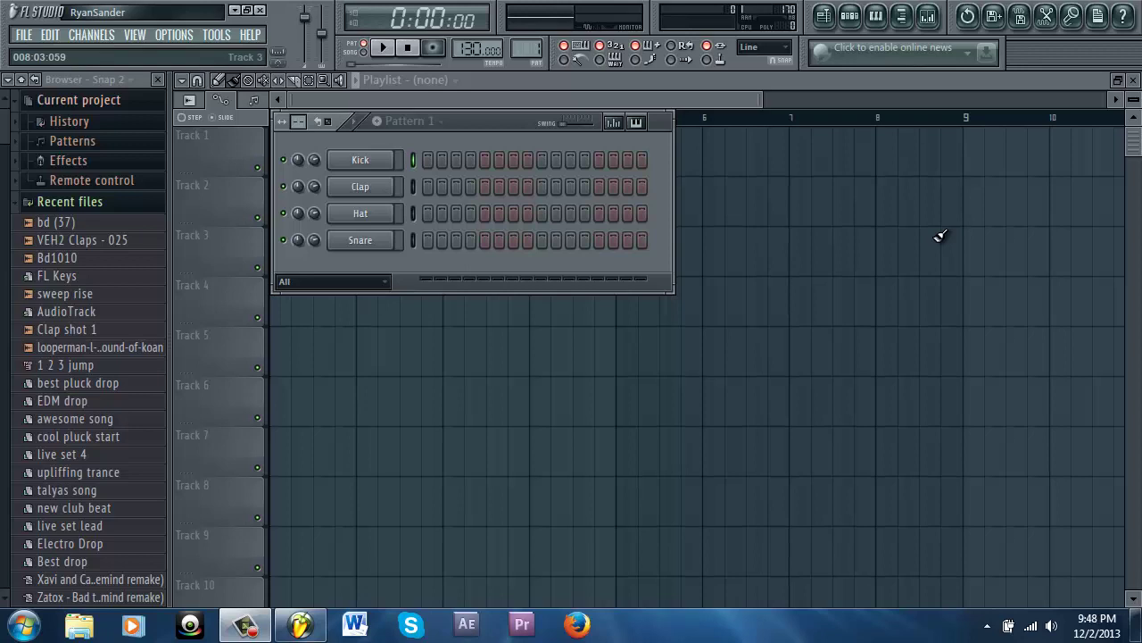
Step: Add the Bd1010 sample from the recent files as a new channel and fill each 4 steps of it in Pattern 1
{"action": "left_click", "coordinate": [388, 97]}
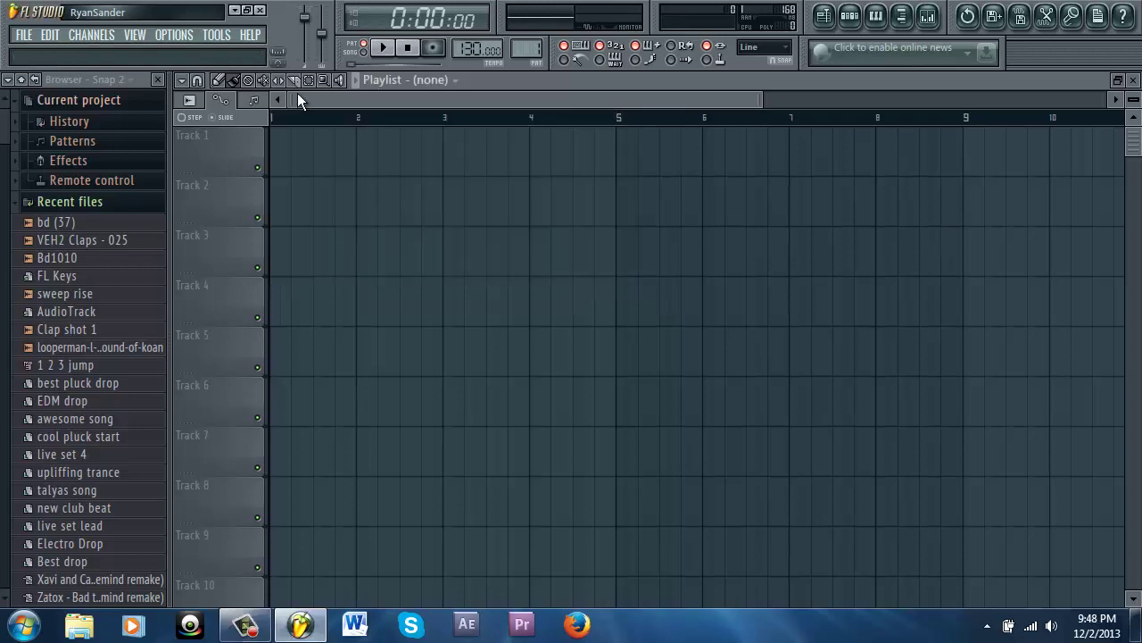
{"action": "left_click", "coordinate": [41, 257]}
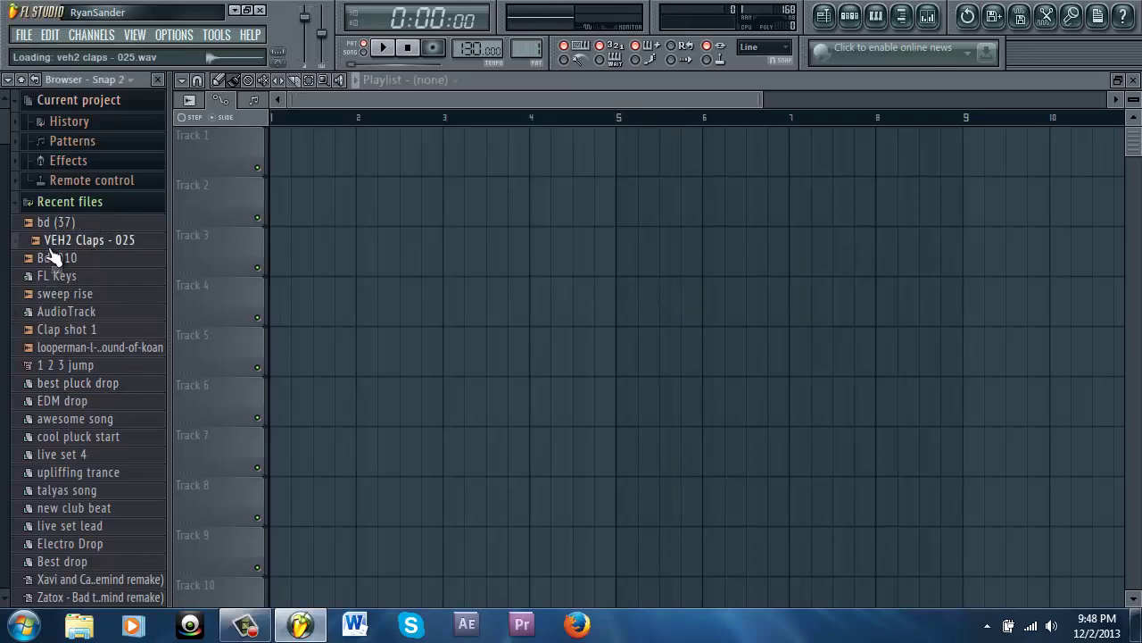
{"action": "left_click_drag", "start_coordinate": [52, 264], "coordinate": [332, 264]}
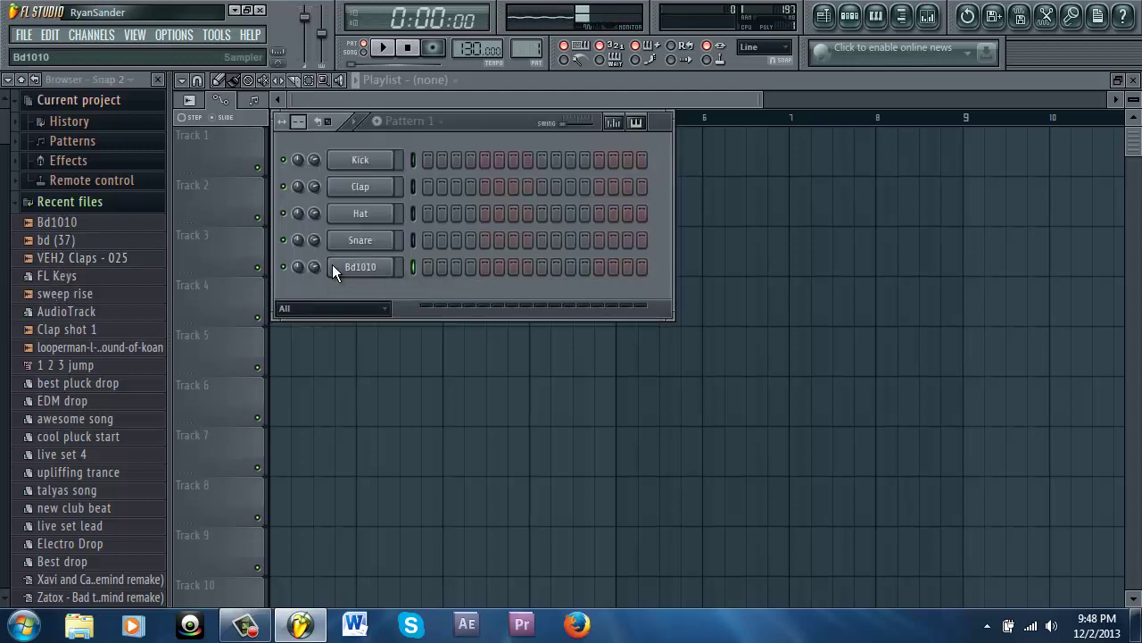
{"action": "right_click", "coordinate": [392, 264]}
{"action": "left_click", "coordinate": [467, 410]}
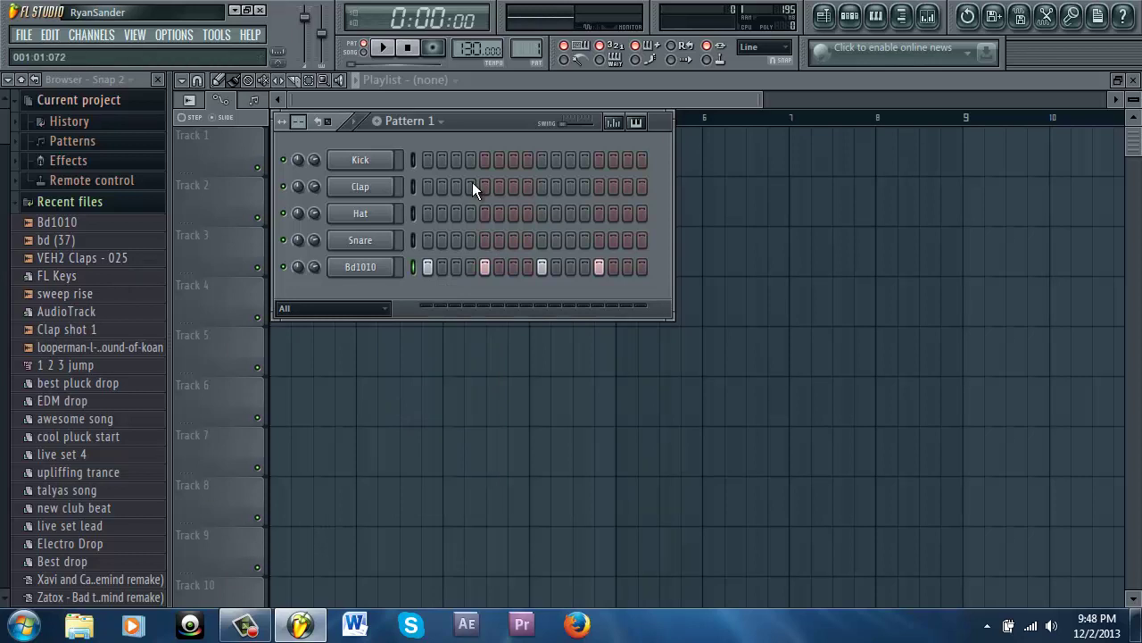
{"action": "left_click_drag", "start_coordinate": [482, 125], "coordinate": [483, 128]}
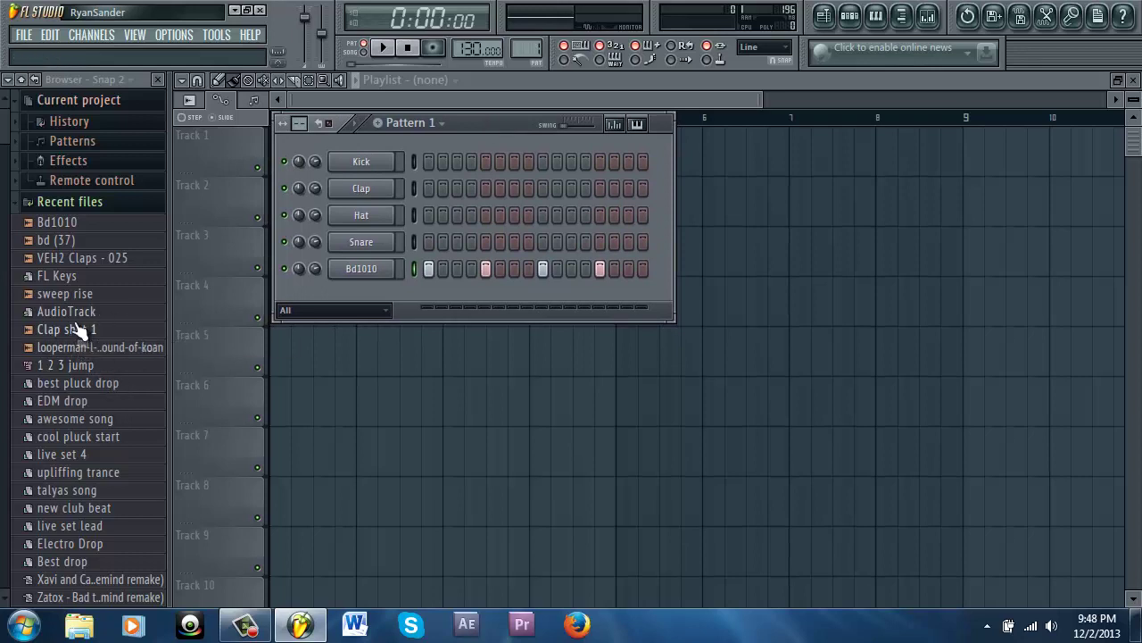
Step: Replace the Snare channel's sample with VEH2 Claps - 025 and the Hat channel's sample with bd (37), auditioning the latter
{"action": "left_click_drag", "start_coordinate": [80, 258], "coordinate": [361, 243]}
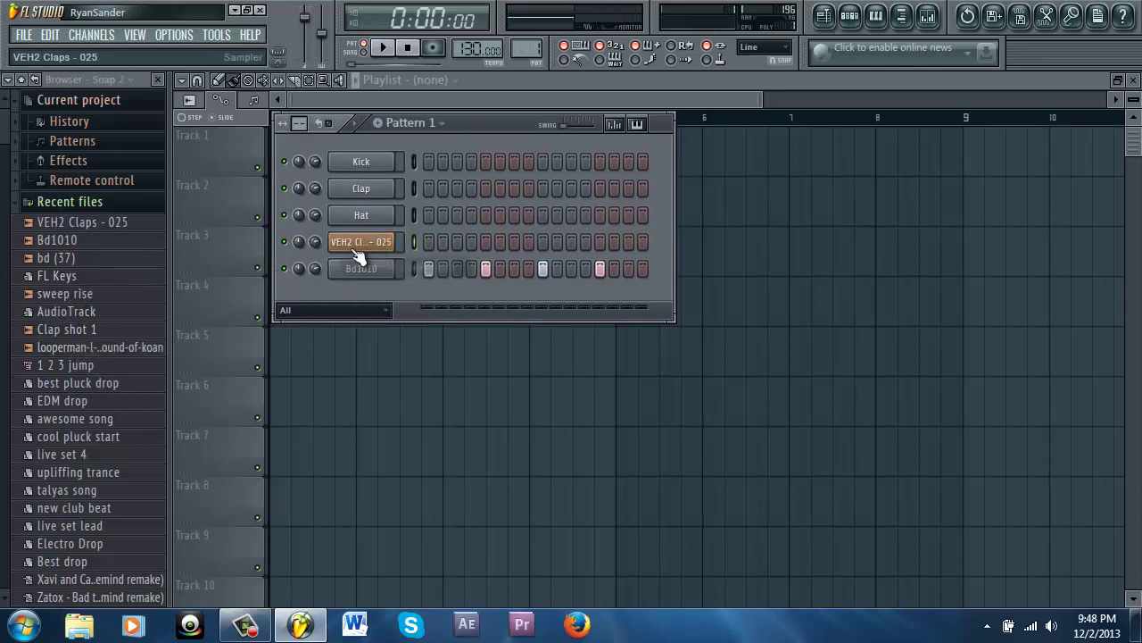
{"action": "left_click", "coordinate": [56, 260]}
{"action": "left_click_drag", "start_coordinate": [68, 265], "coordinate": [387, 213]}
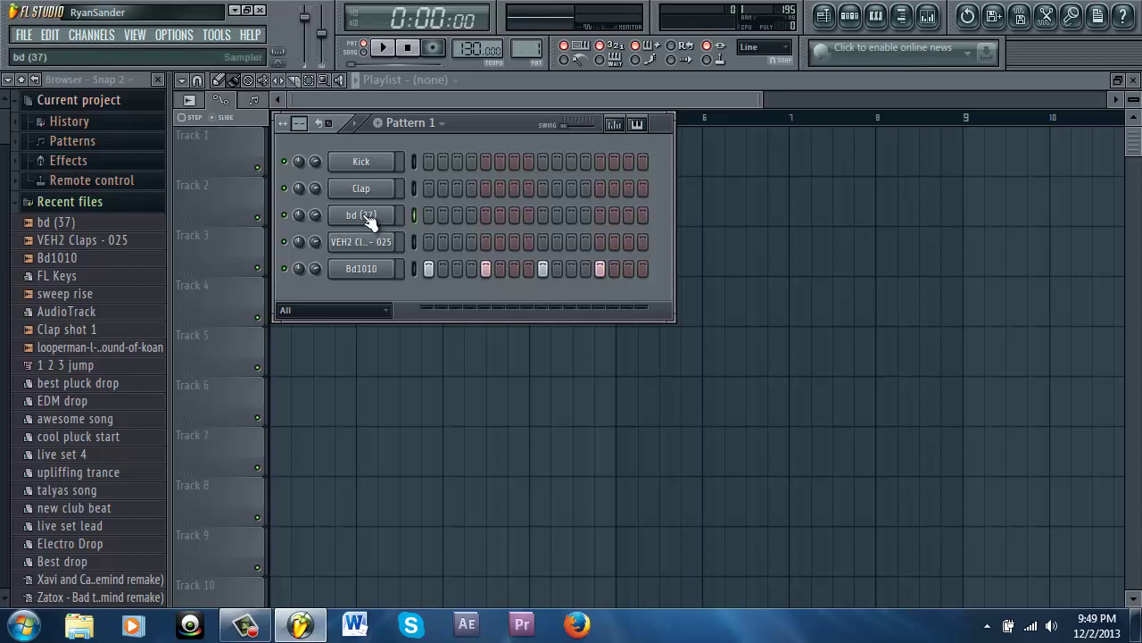
{"action": "key", "text": "q"}
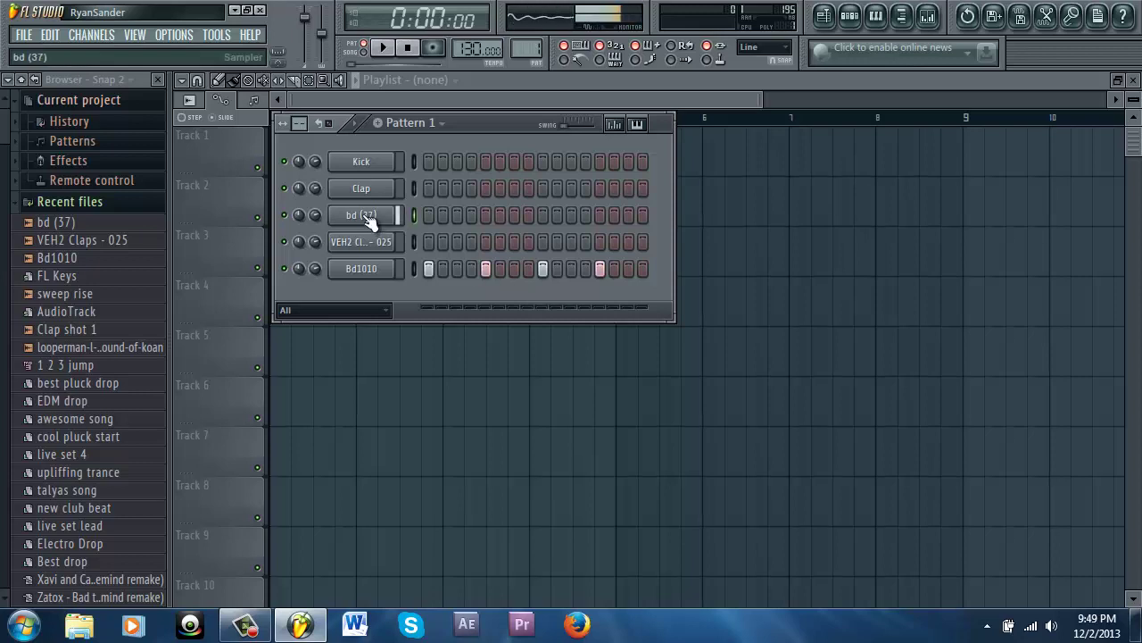
Step: Replace the Clap channel with the 3x Osc generator and the Kick channel with the Massive synthesizer
{"action": "right_click", "coordinate": [348, 191]}
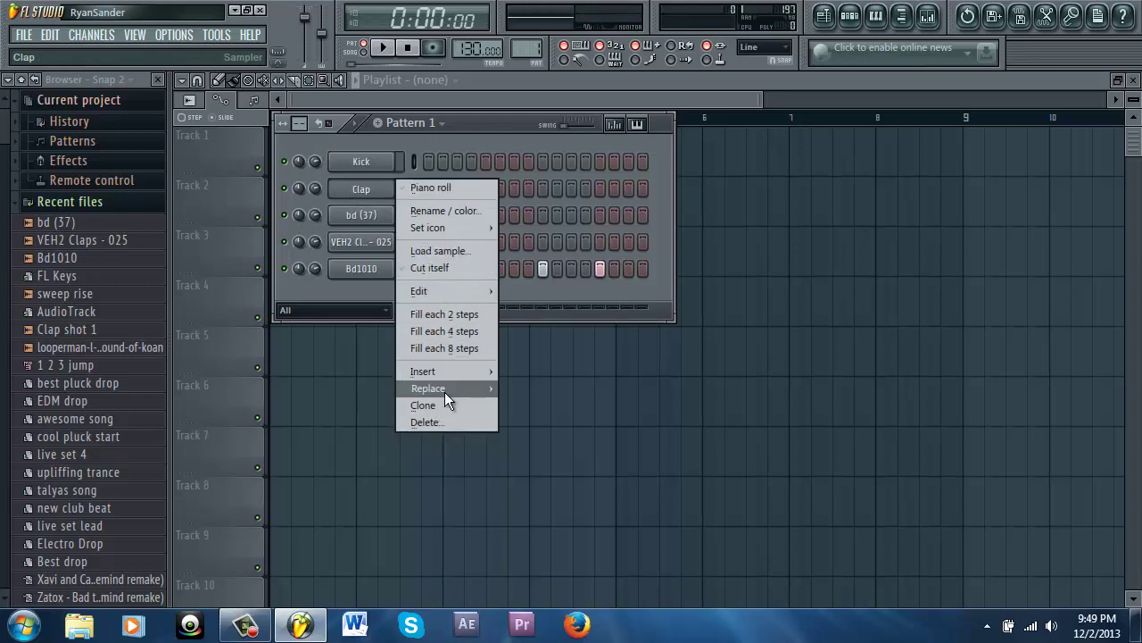
{"action": "mouse_move", "coordinate": [444, 390]}
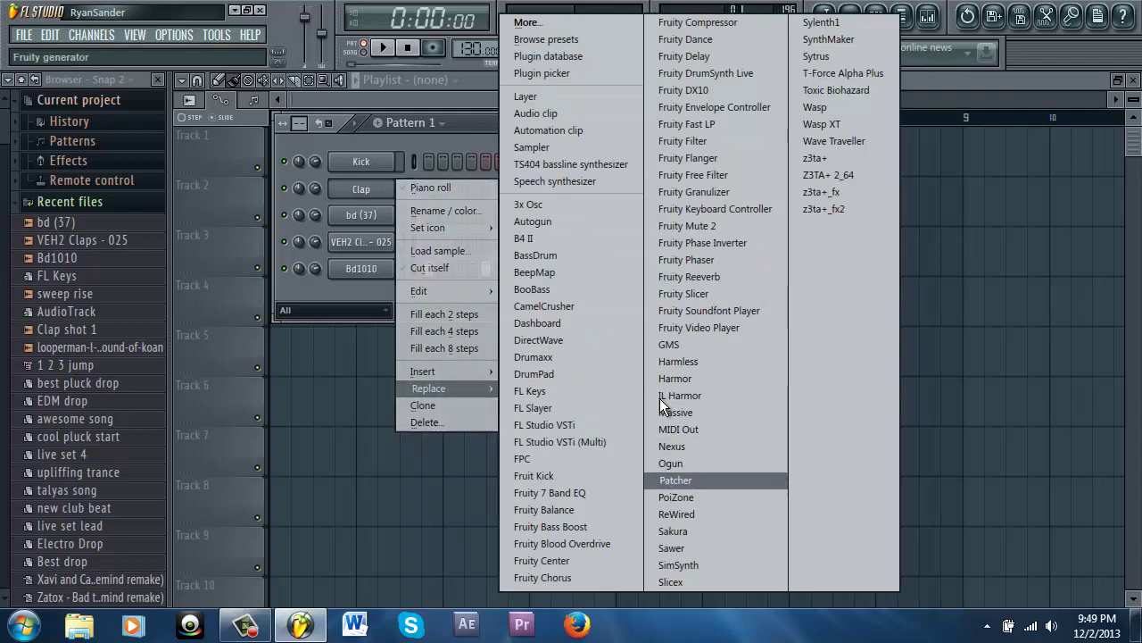
{"action": "left_click", "coordinate": [550, 198]}
{"action": "right_click", "coordinate": [370, 162]}
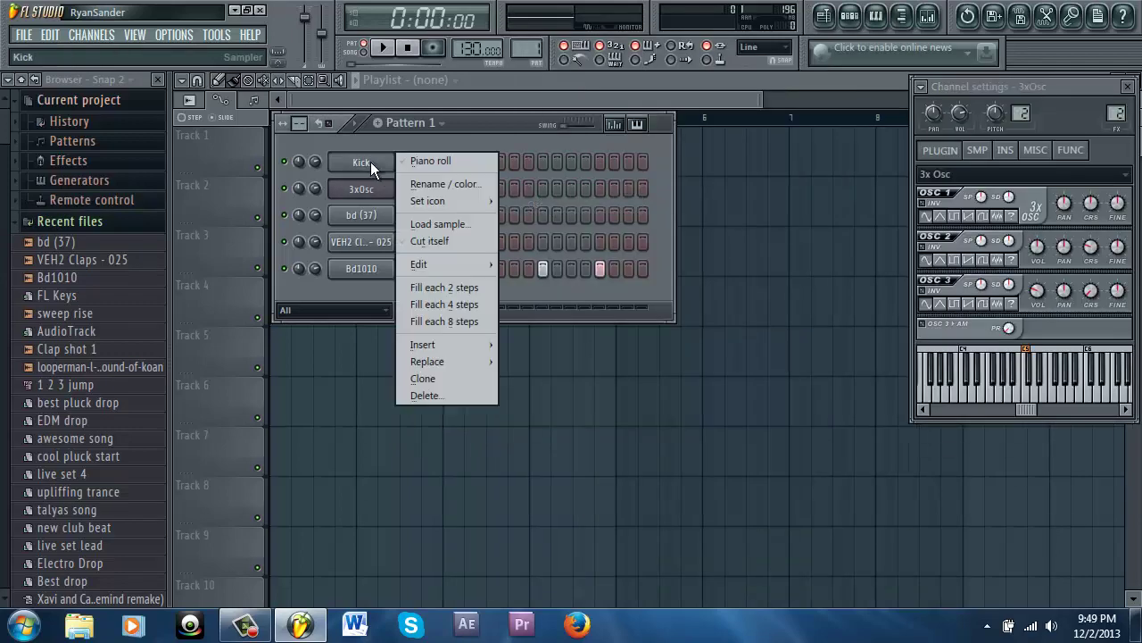
{"action": "mouse_move", "coordinate": [444, 357]}
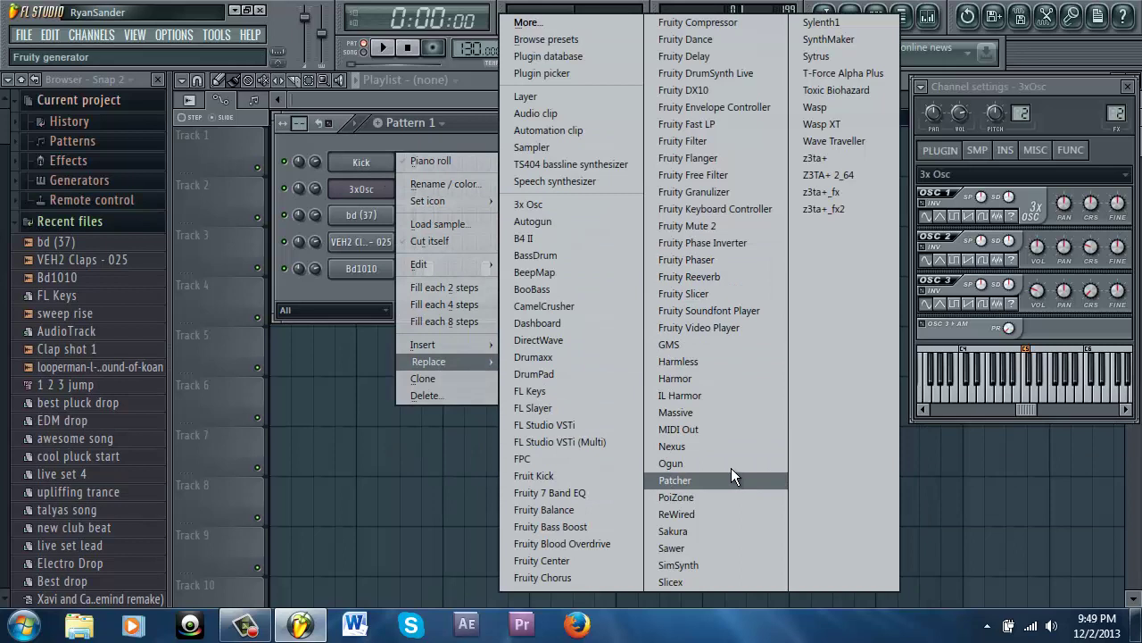
{"action": "left_click", "coordinate": [680, 411]}
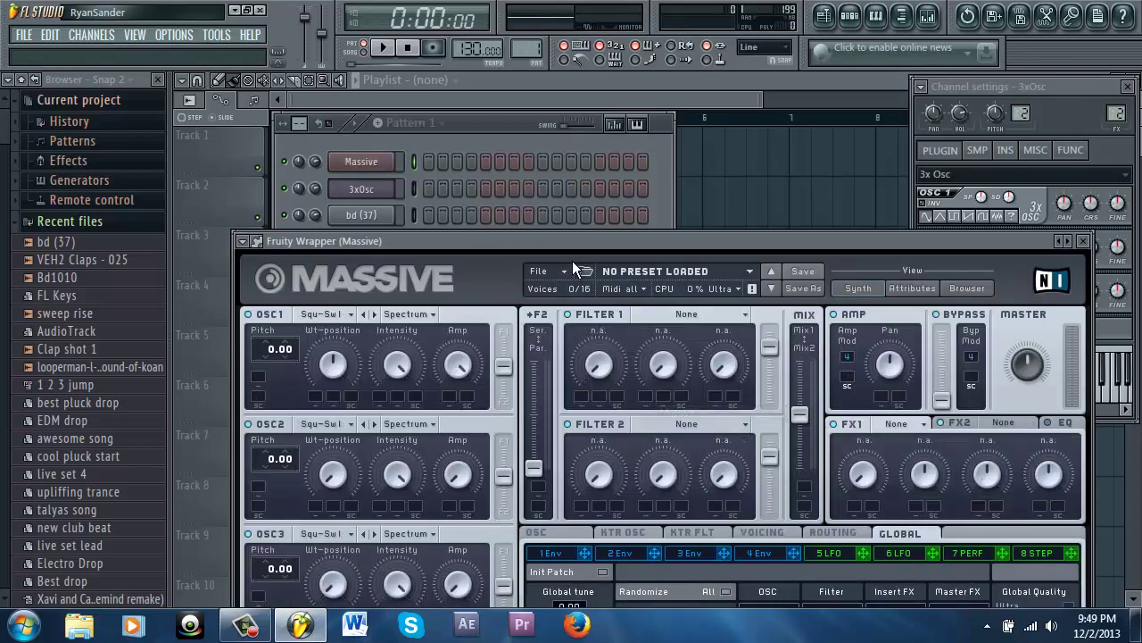
Step: Load the PL Apollo sound from the Massive Beast V.1 folder into Massive
{"action": "left_click", "coordinate": [564, 275]}
{"action": "left_click", "coordinate": [590, 276]}
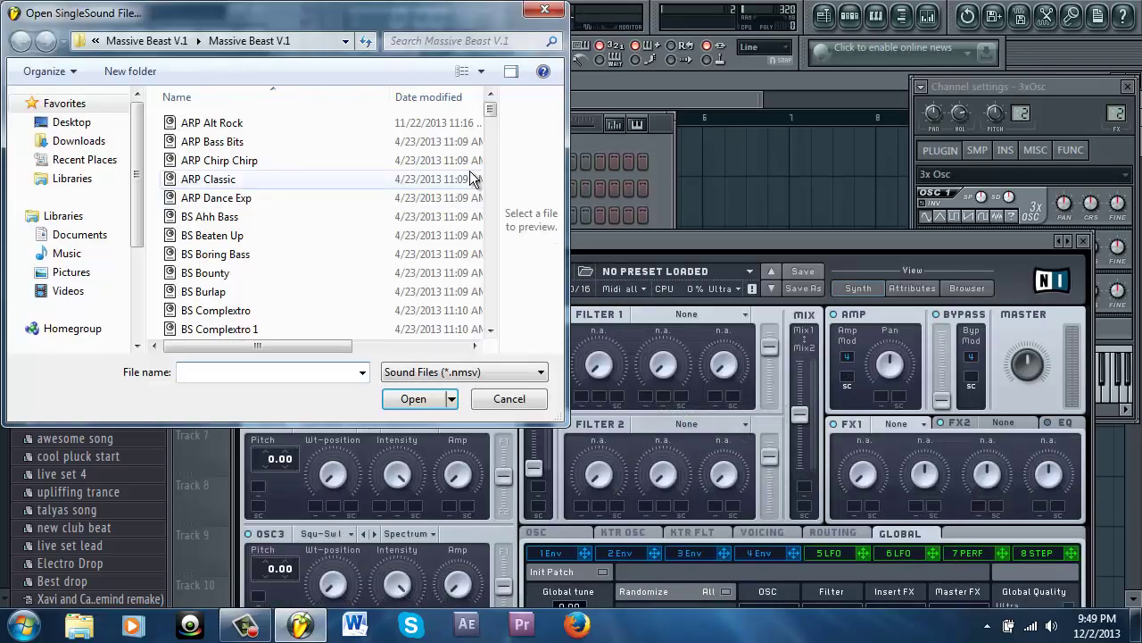
{"action": "left_click_drag", "start_coordinate": [489, 134], "coordinate": [490, 311]}
{"action": "left_click", "coordinate": [215, 288]}
{"action": "scroll", "coordinate": [350, 274], "scroll_direction": "up", "scroll_amount": 5}
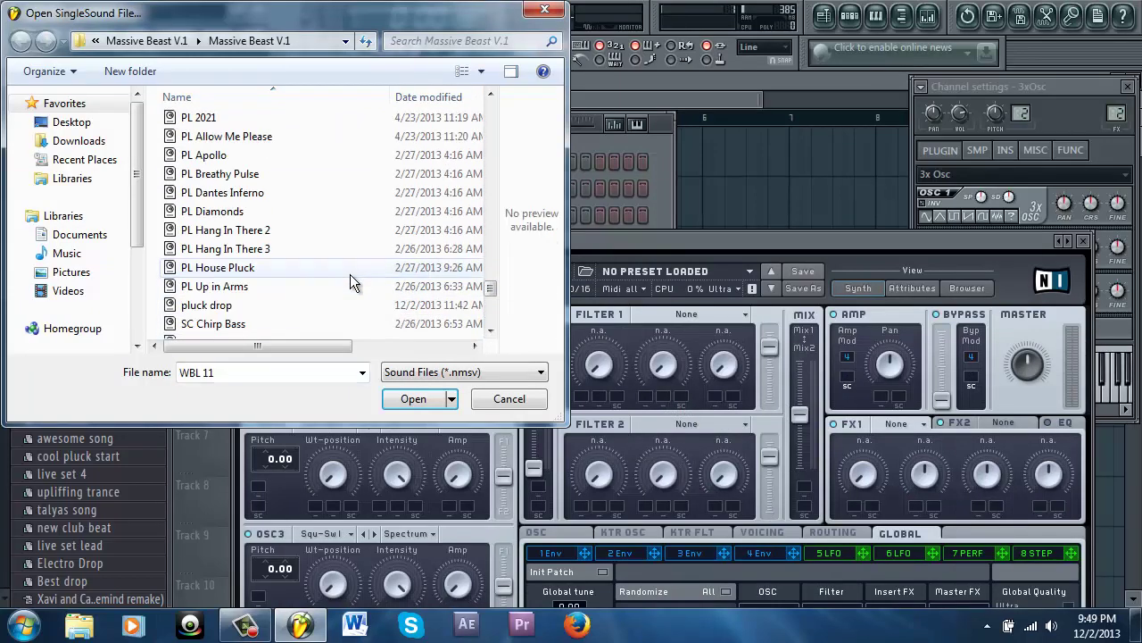
{"action": "scroll", "coordinate": [272, 268], "scroll_direction": "up", "scroll_amount": 1}
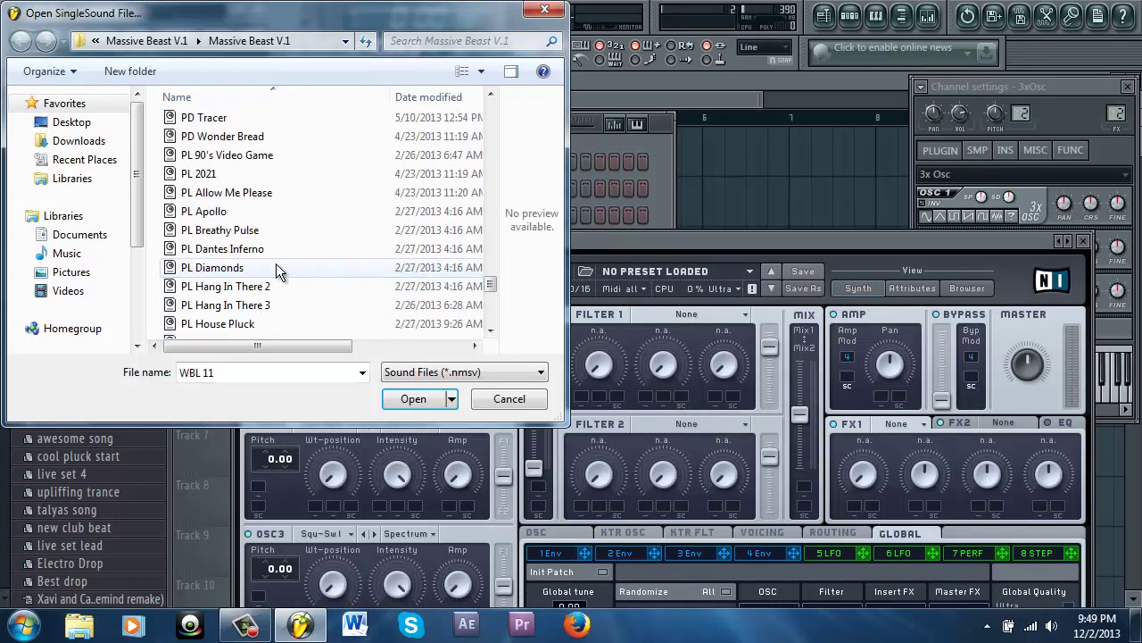
{"action": "double_click", "coordinate": [210, 212]}
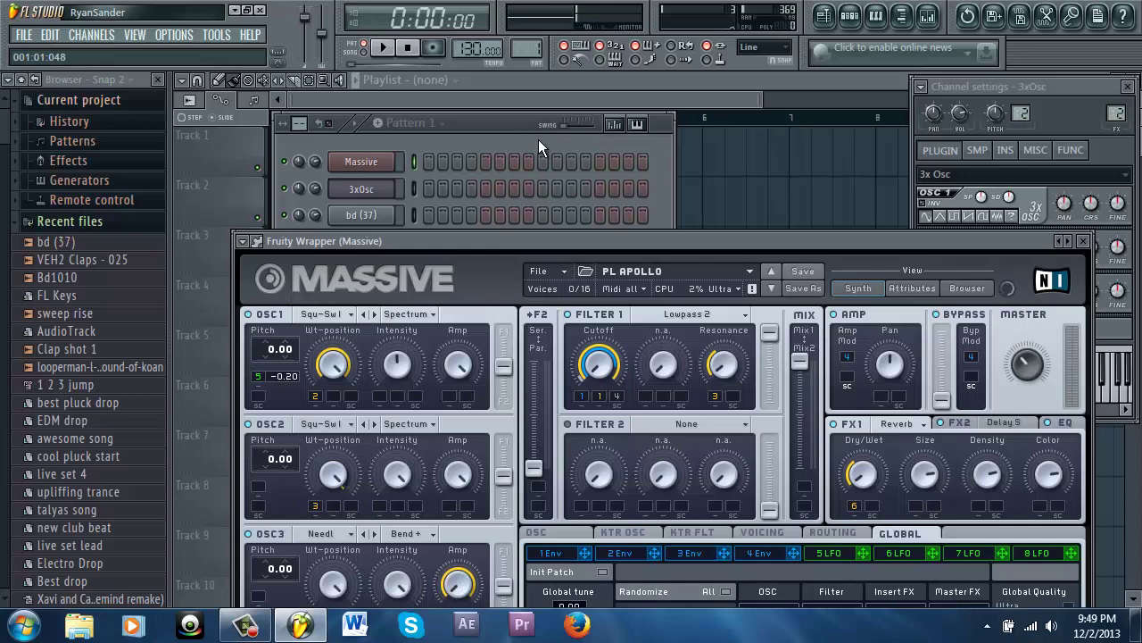
{"action": "left_click", "coordinate": [489, 132]}
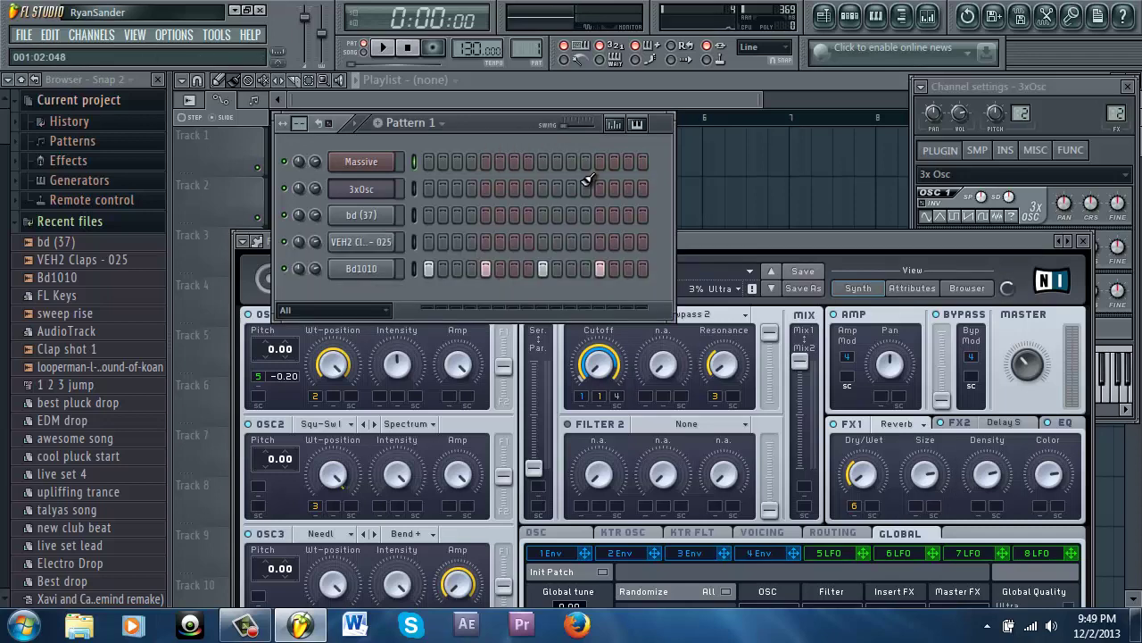
{"action": "left_click", "coordinate": [552, 243]}
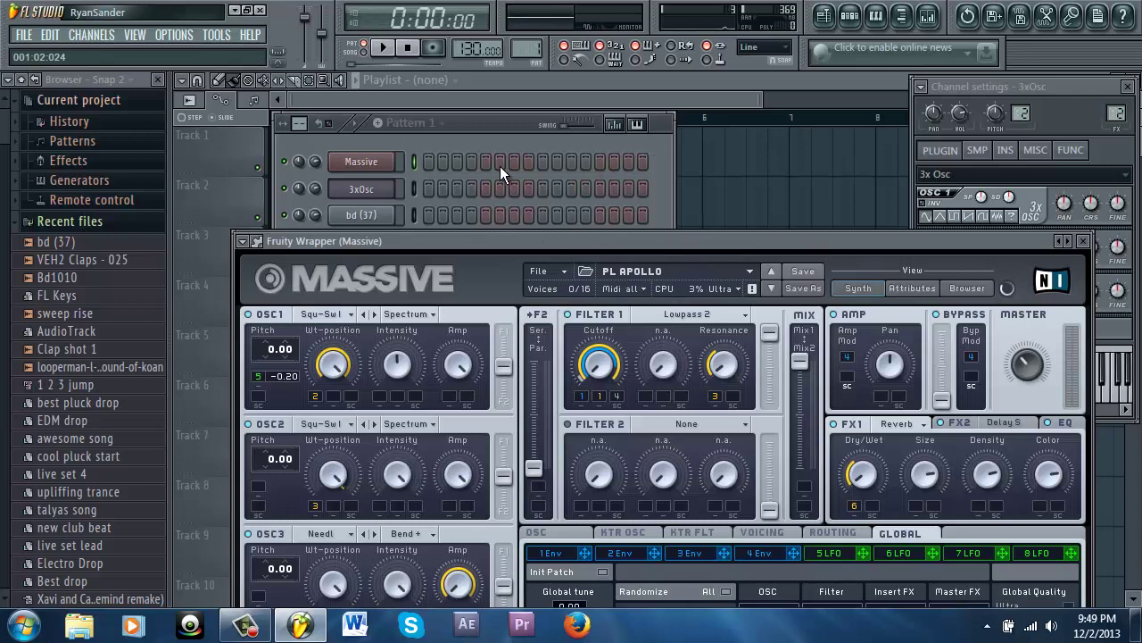
{"action": "left_click", "coordinate": [499, 117]}
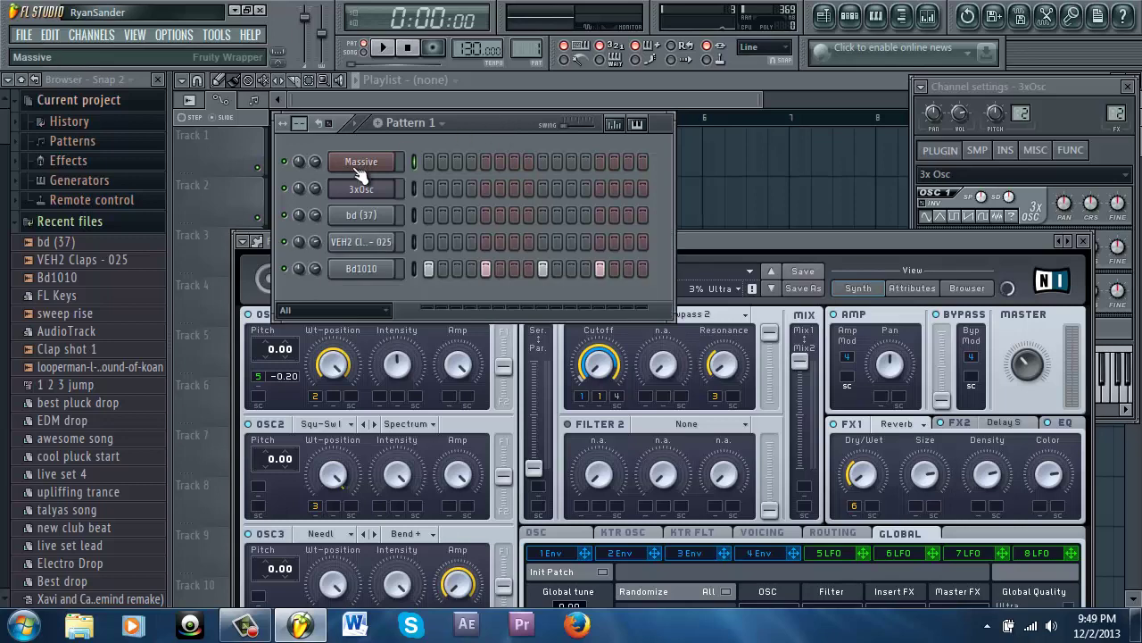
{"action": "left_click", "coordinate": [701, 240]}
Step: Fill each 4 steps on the VEH2 Claps - 025 and bd (37) channels of Pattern 1
{"action": "left_click", "coordinate": [489, 131]}
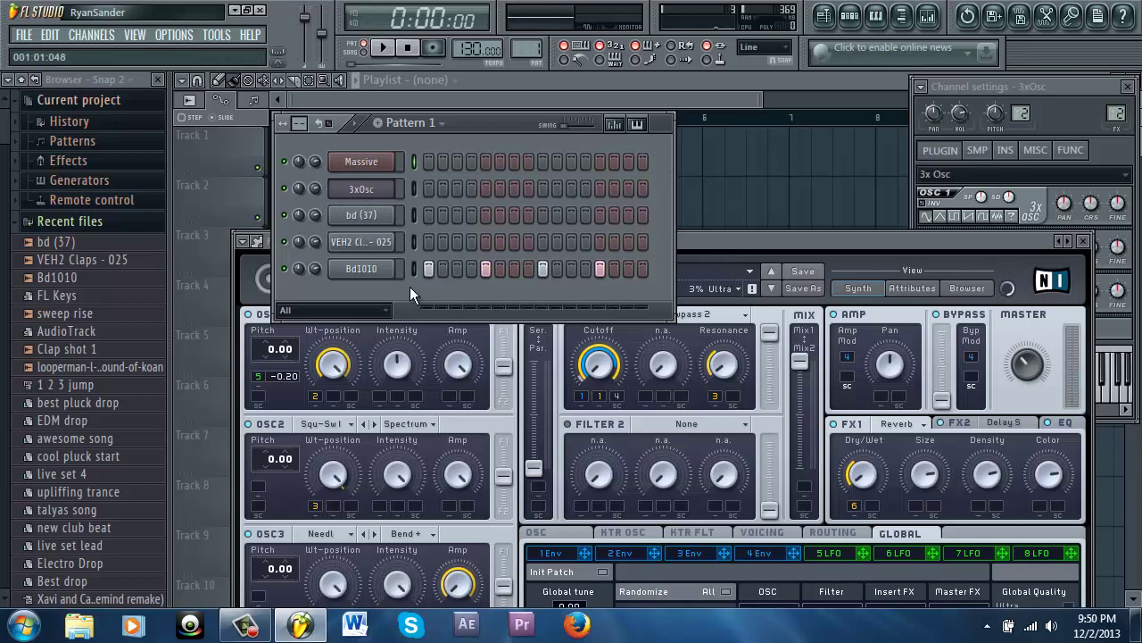
{"action": "right_click", "coordinate": [383, 243]}
{"action": "left_click", "coordinate": [445, 384]}
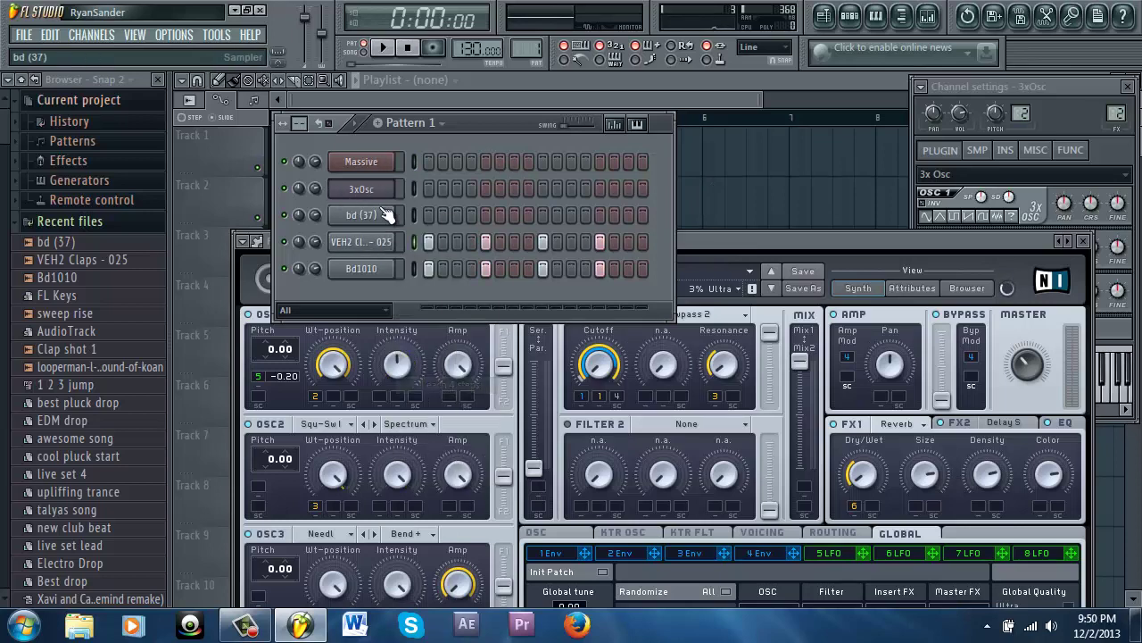
{"action": "left_click", "coordinate": [386, 216]}
{"action": "right_click", "coordinate": [363, 215]}
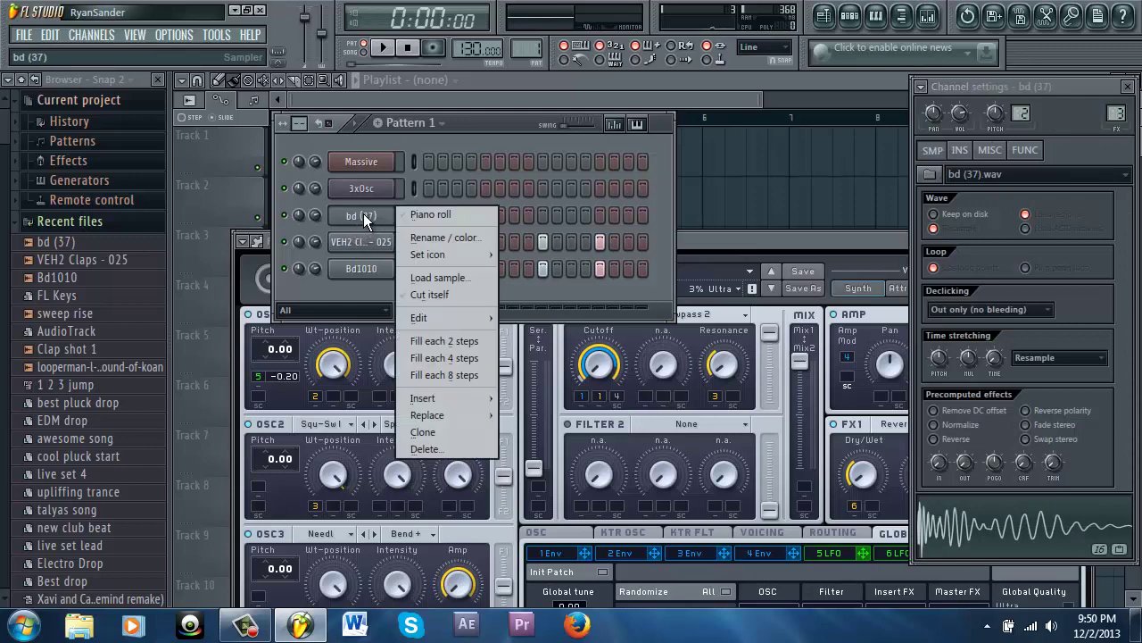
{"action": "left_click", "coordinate": [426, 358]}
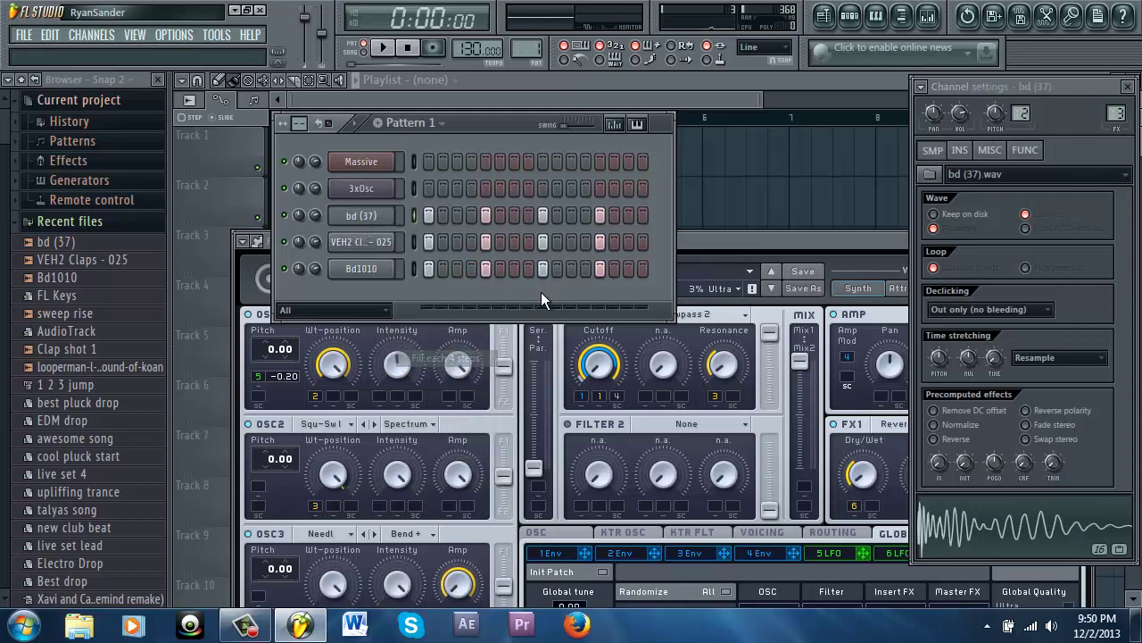
Step: Link the selected channels to consecutive mixer tracks starting from Insert 1
{"action": "left_click", "coordinate": [927, 15]}
{"action": "right_click", "coordinate": [250, 234]}
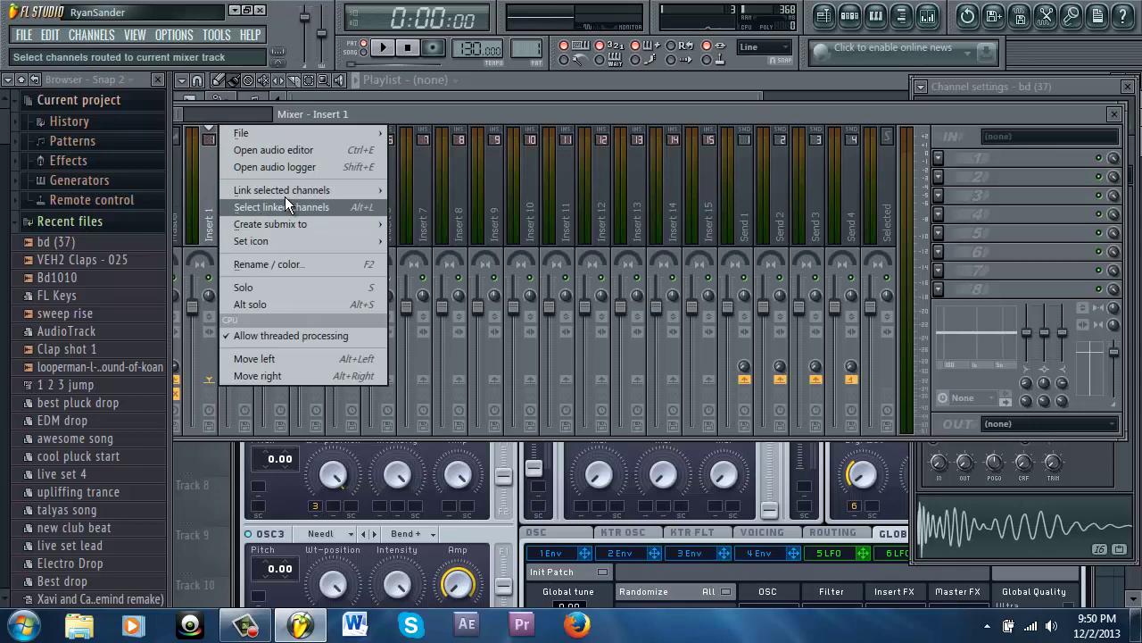
{"action": "mouse_move", "coordinate": [339, 190]}
{"action": "left_click", "coordinate": [469, 206]}
{"action": "left_click", "coordinate": [469, 96]}
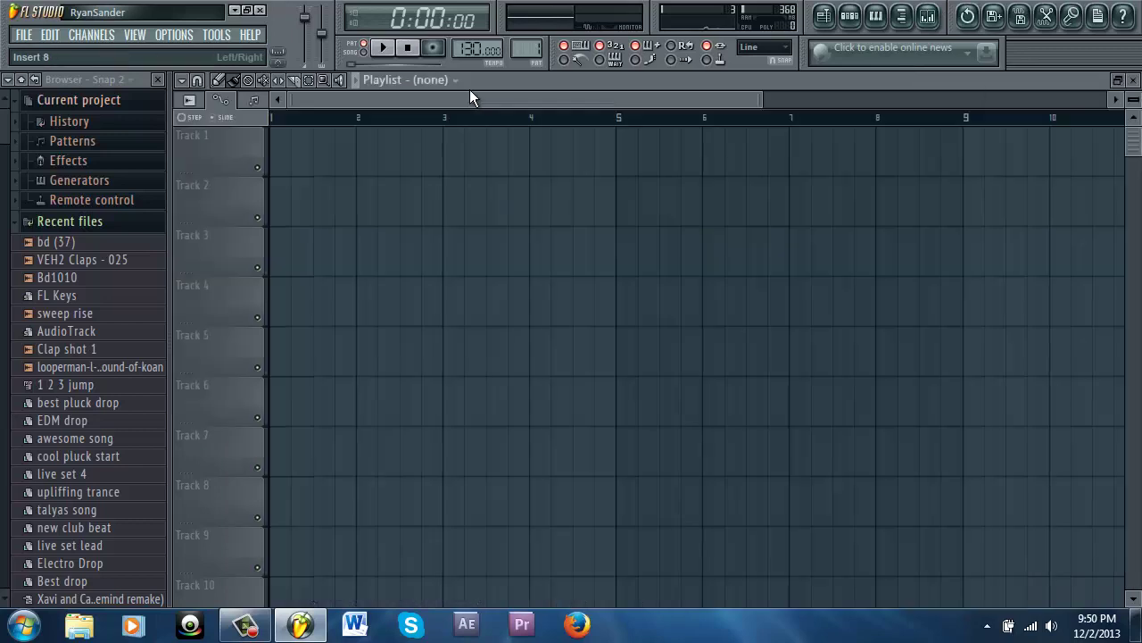
Step: Play Pattern 1 and check the linked channels' levels in the mixer, stopping playback when finished
{"action": "key", "text": "F6"}
{"action": "key", "text": "space"}
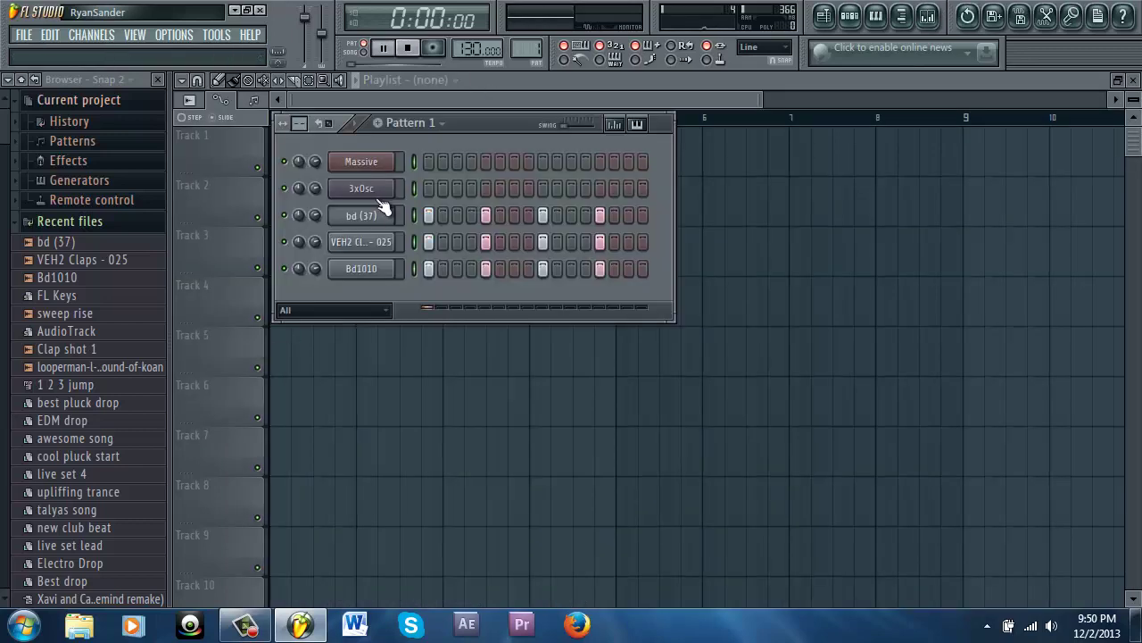
{"action": "left_click", "coordinate": [928, 15]}
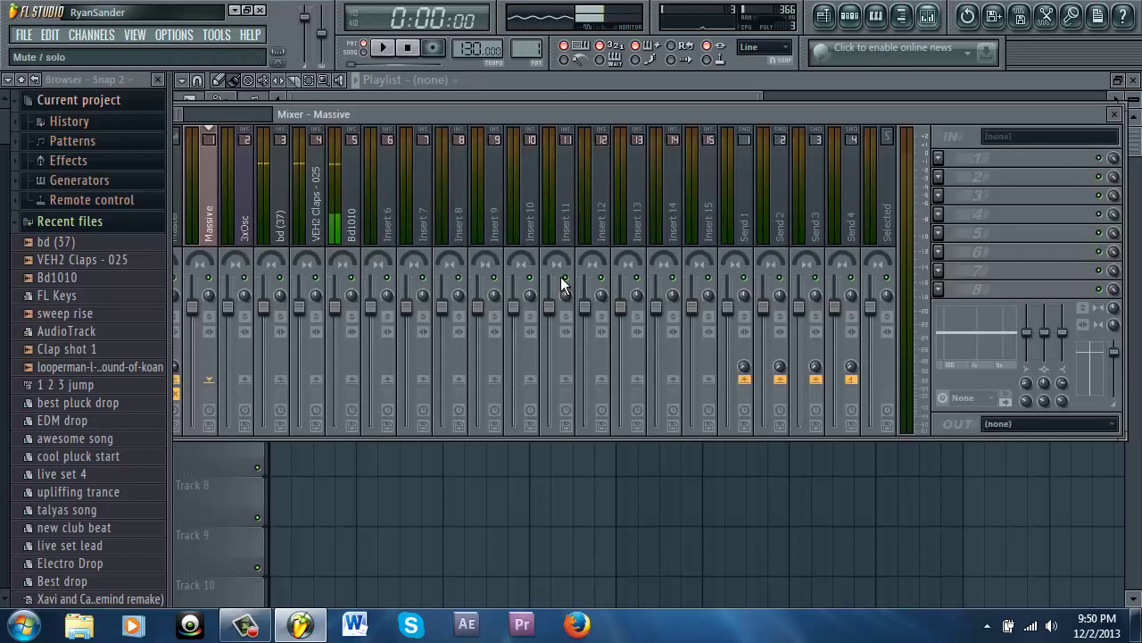
{"action": "key", "text": "space"}
{"action": "left_click_drag", "start_coordinate": [427, 109], "coordinate": [464, 108]}
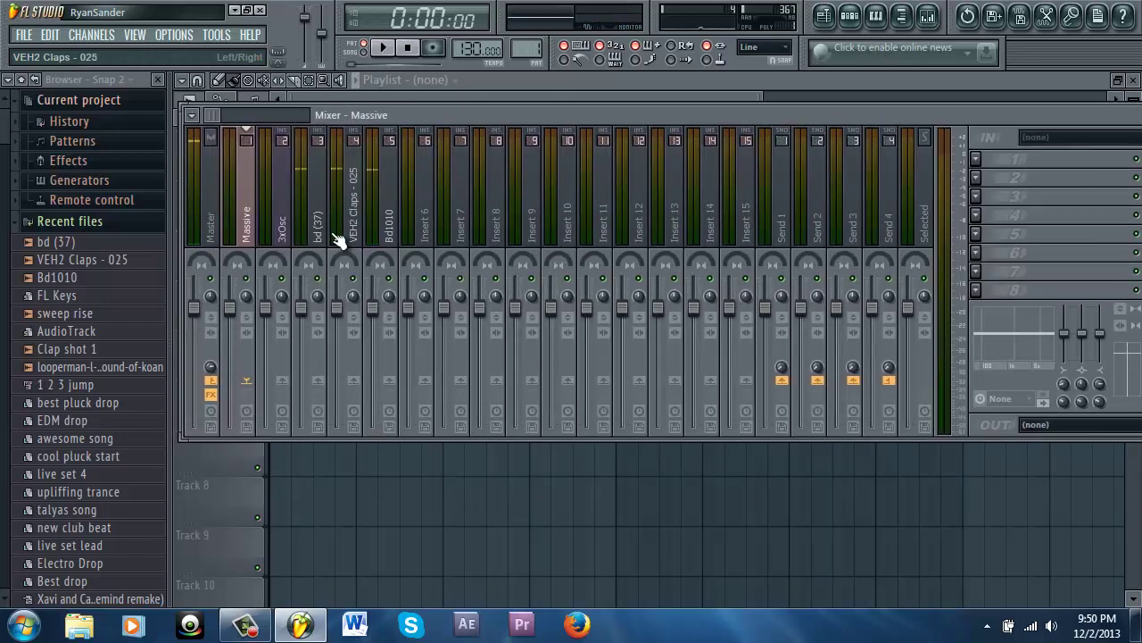
{"action": "key", "text": "F6"}
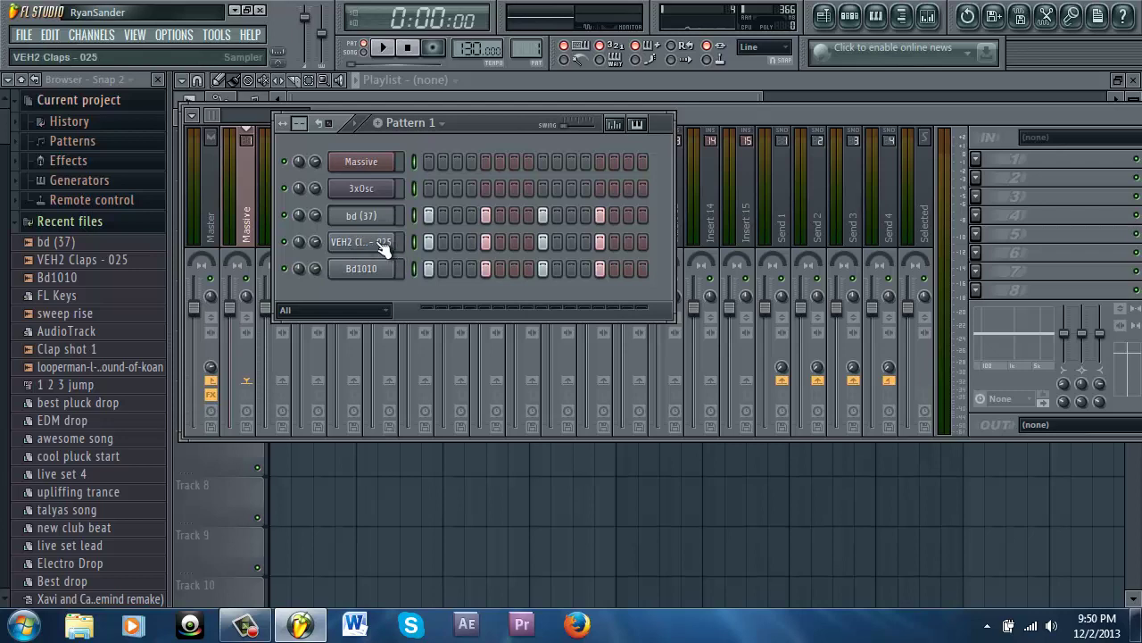
Step: Add the Maximus effect to the first effect slot of the bd (37) mixer track
{"action": "left_click", "coordinate": [928, 16]}
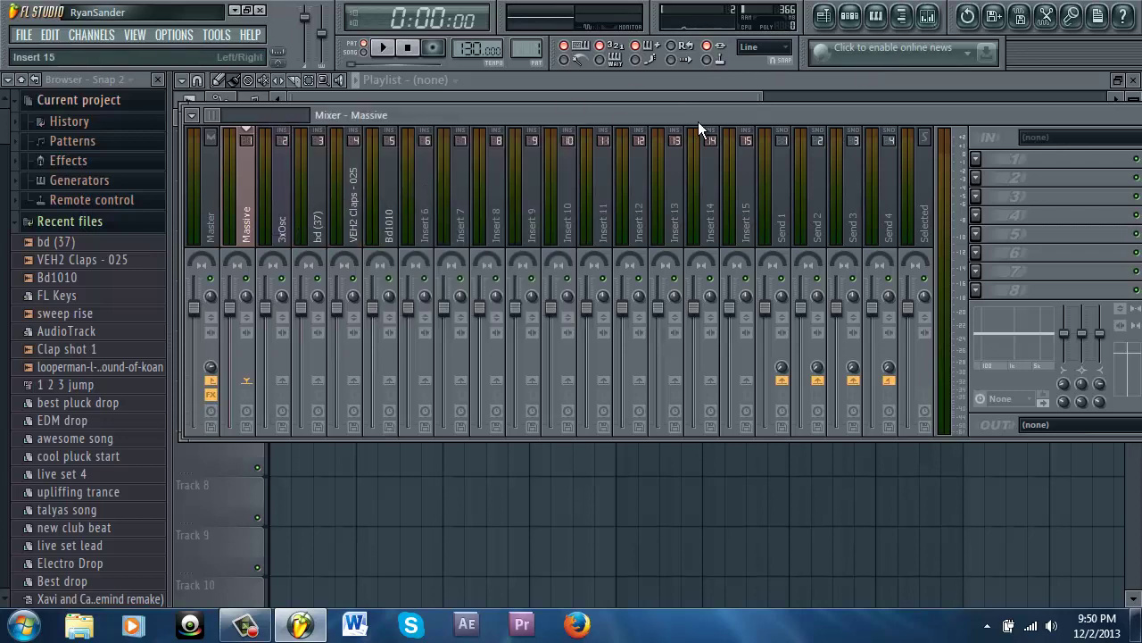
{"action": "left_click_drag", "start_coordinate": [641, 110], "coordinate": [633, 102]}
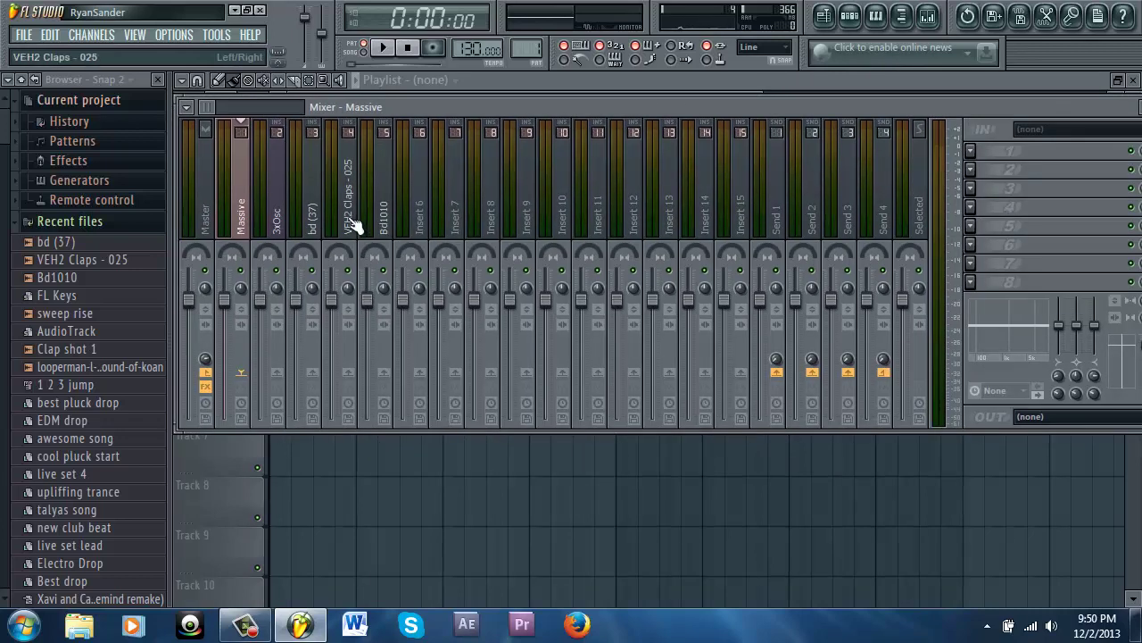
{"action": "left_click", "coordinate": [314, 223]}
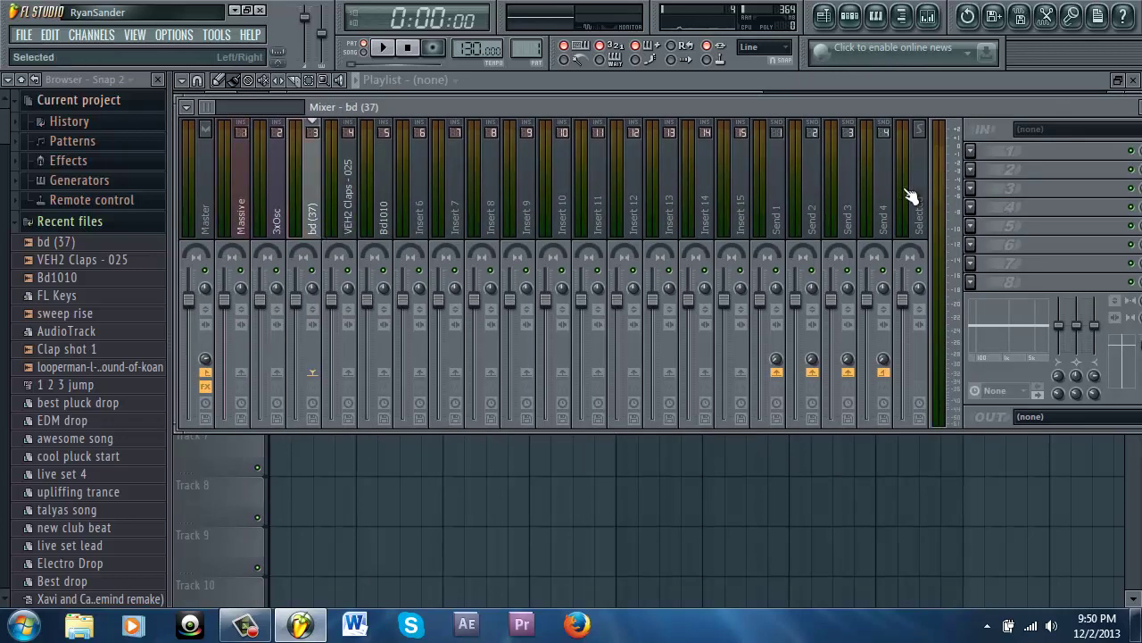
{"action": "left_click", "coordinate": [971, 148]}
{"action": "left_click", "coordinate": [1050, 393]}
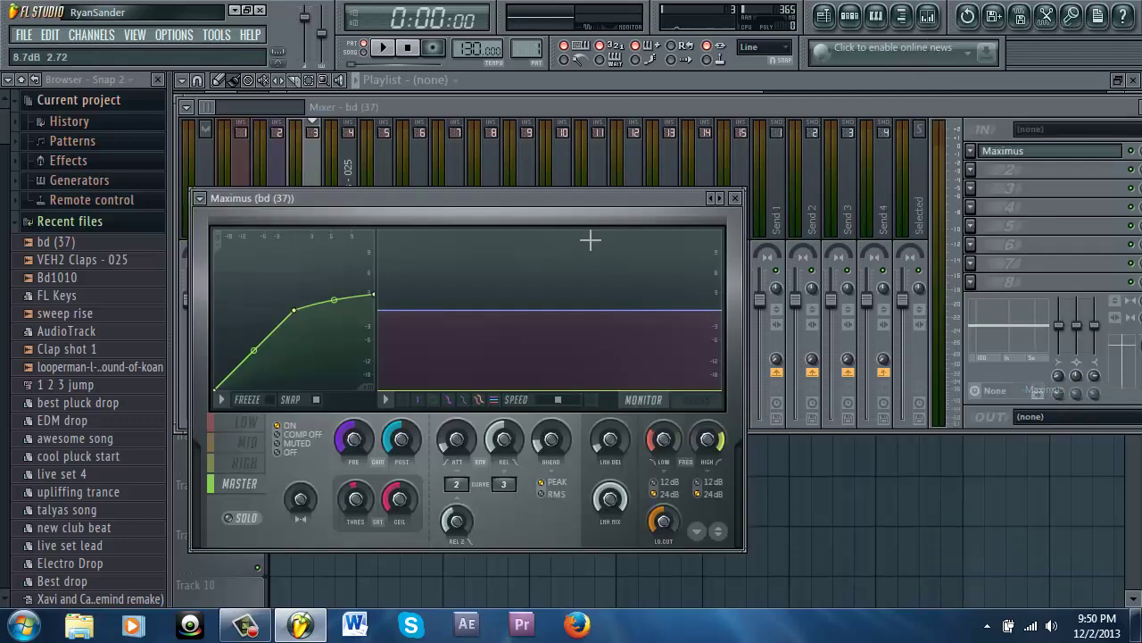
{"action": "left_click_drag", "start_coordinate": [366, 210], "coordinate": [475, 169]}
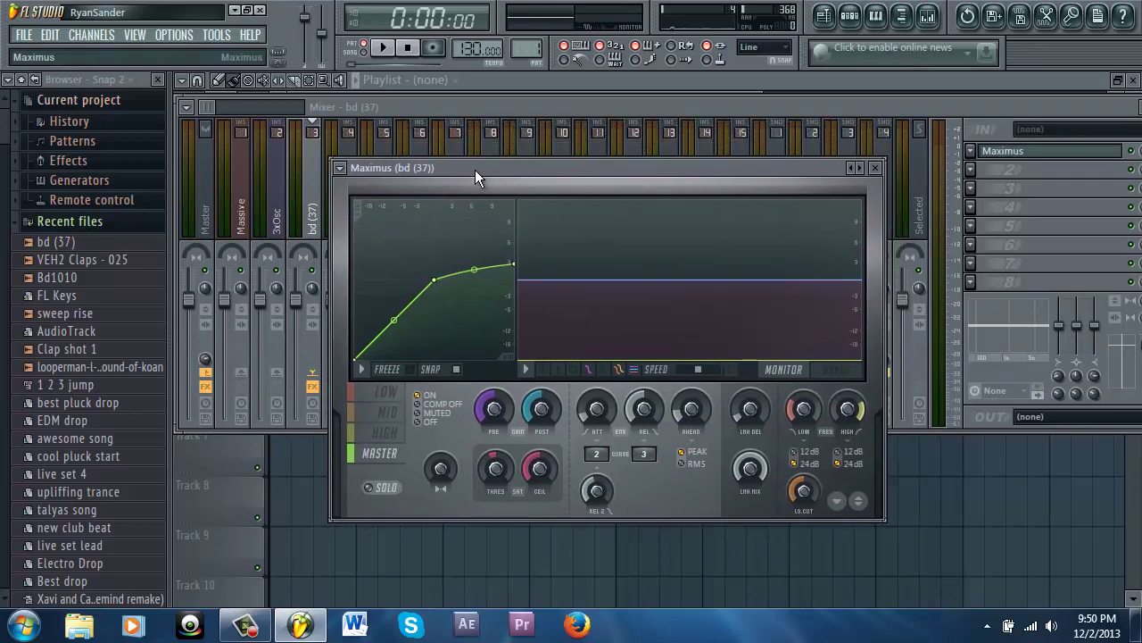
Step: Add the Maximus effect to the first effect slot of the VEH2 Claps - 025 mixer track
{"action": "left_click", "coordinate": [418, 121]}
{"action": "left_click", "coordinate": [361, 223]}
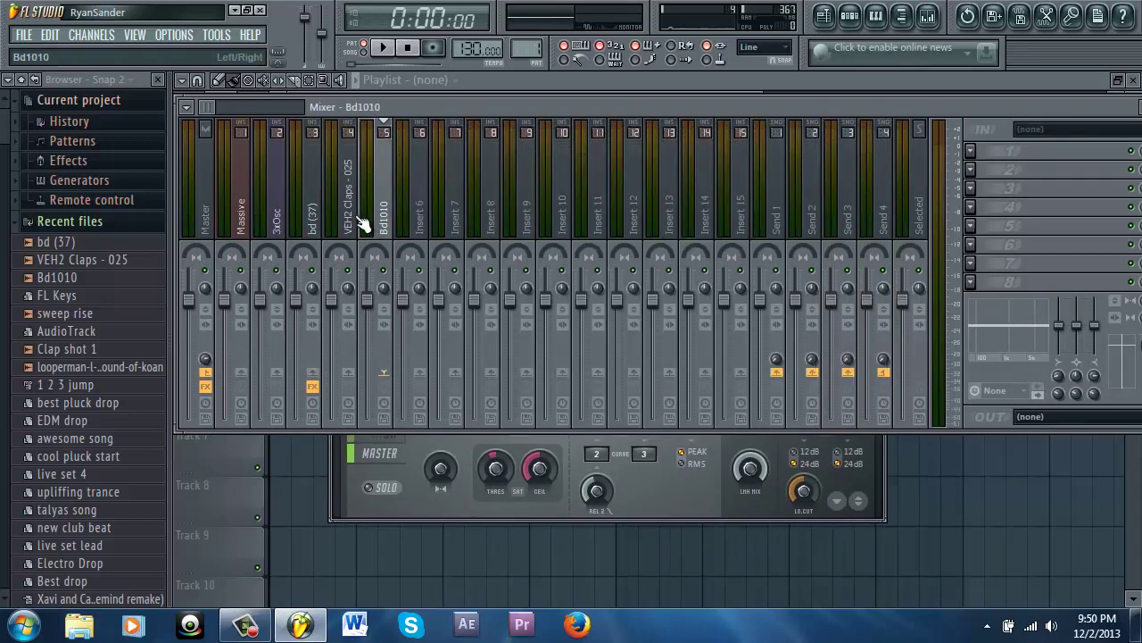
{"action": "left_click", "coordinate": [971, 152]}
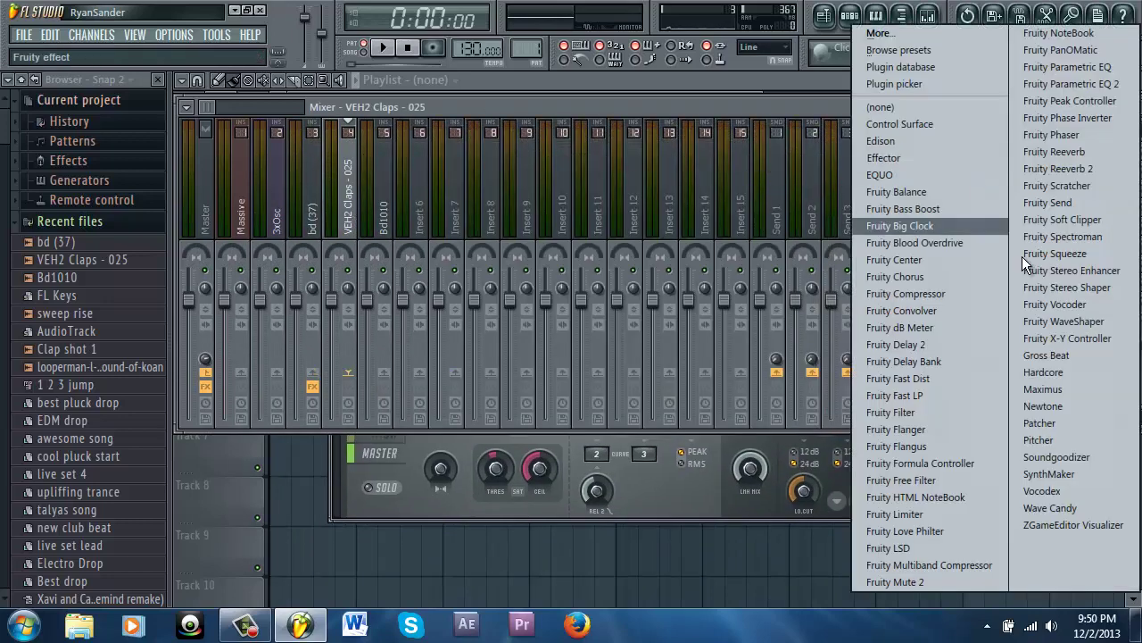
{"action": "left_click", "coordinate": [1042, 389]}
{"action": "left_click", "coordinate": [567, 107]}
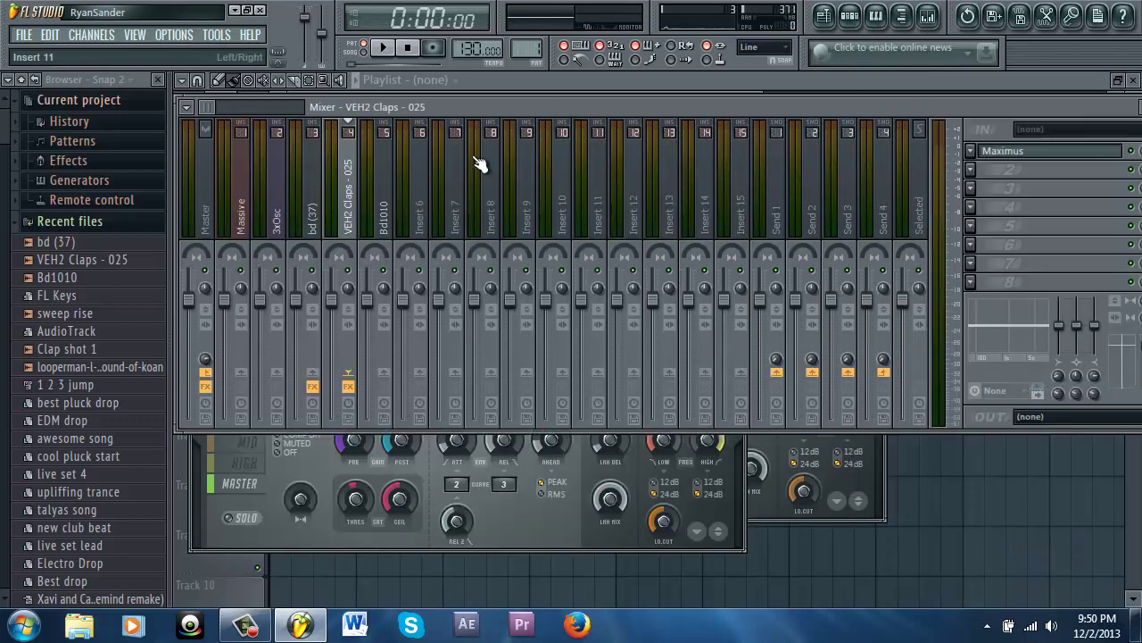
Step: Add the Maximus effect to the first effect slot of the Bd1010 mixer track and return to the mixer
{"action": "left_click", "coordinate": [379, 219]}
{"action": "left_click", "coordinate": [971, 150]}
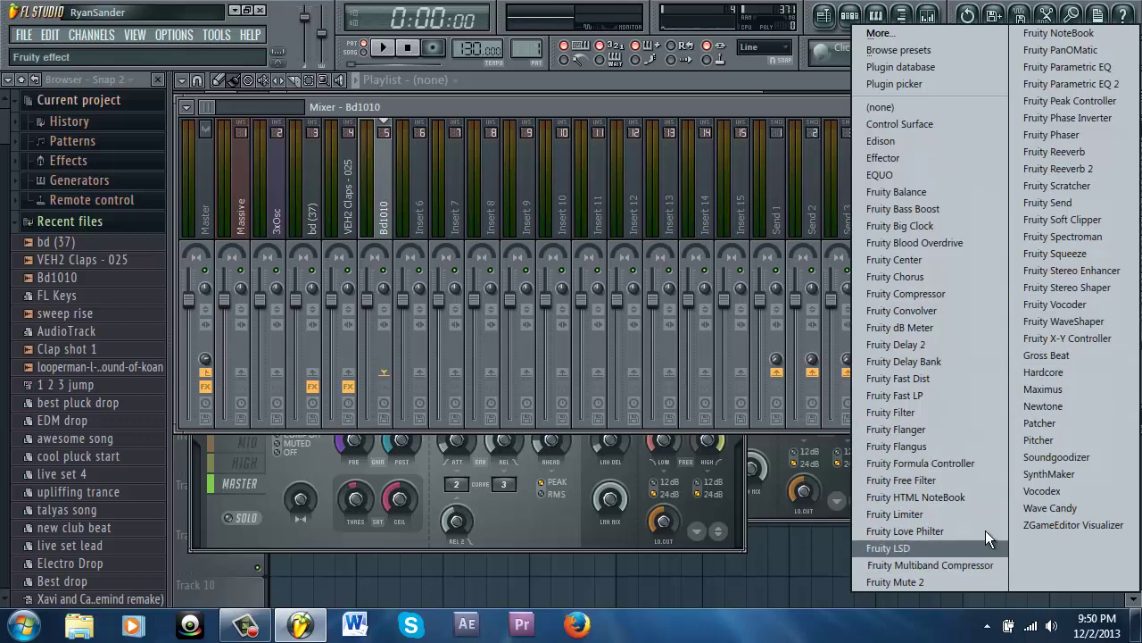
{"action": "left_click", "coordinate": [1066, 389]}
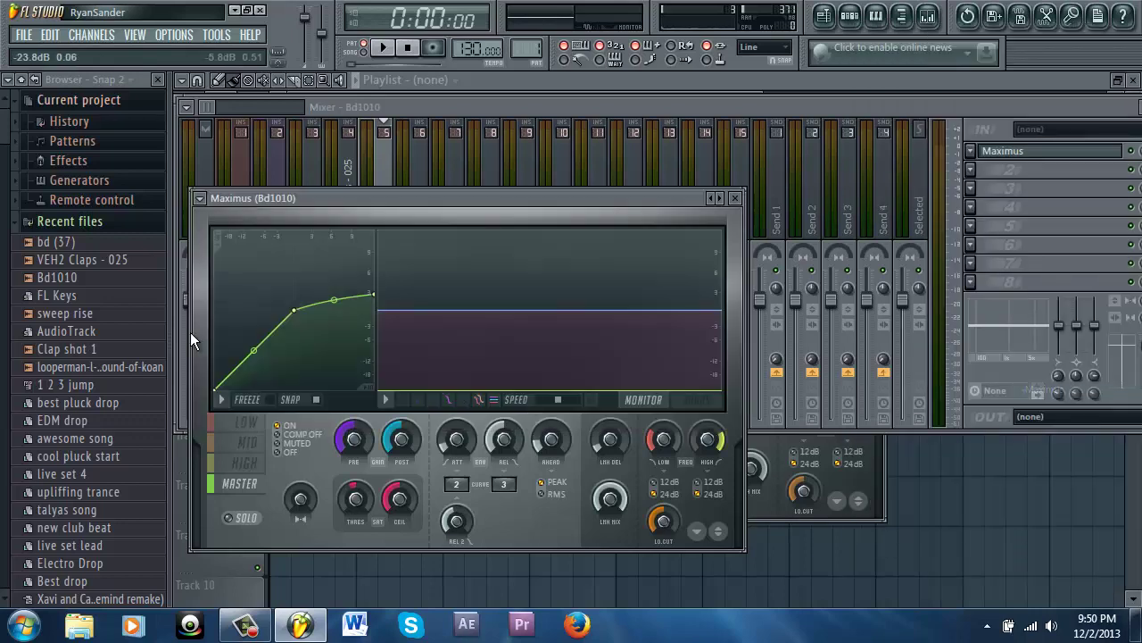
{"action": "left_click", "coordinate": [464, 100]}
Step: Audition the pattern and slightly lower the volume fader of the Bd1010 mixer track
{"action": "key", "text": "space"}
{"action": "key", "text": "space"}
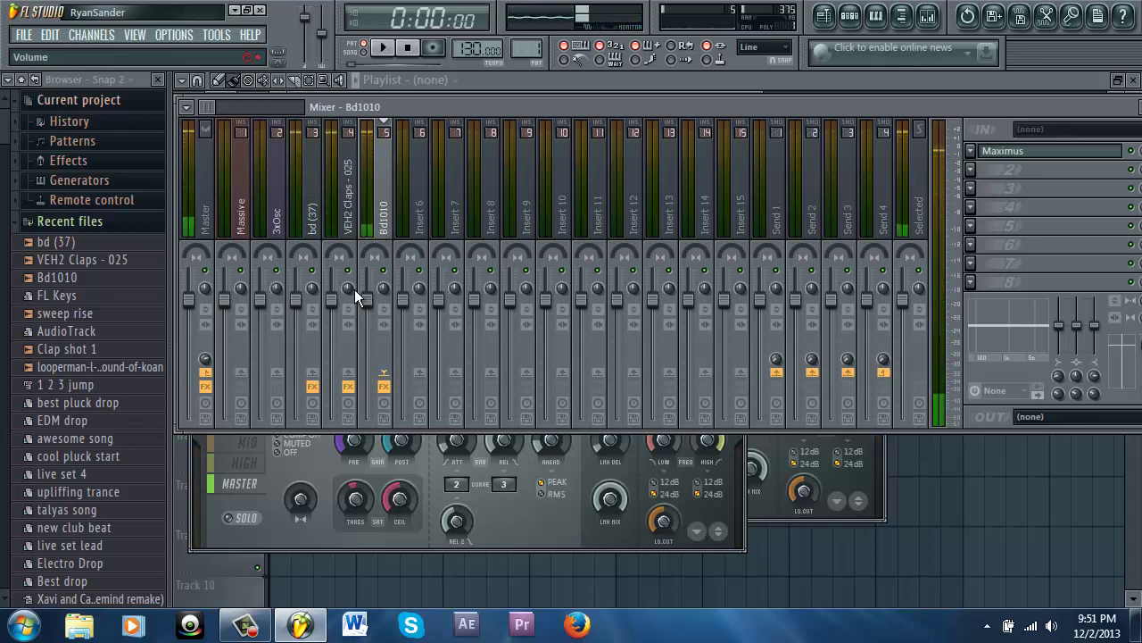
{"action": "left_click_drag", "start_coordinate": [366, 299], "coordinate": [373, 309]}
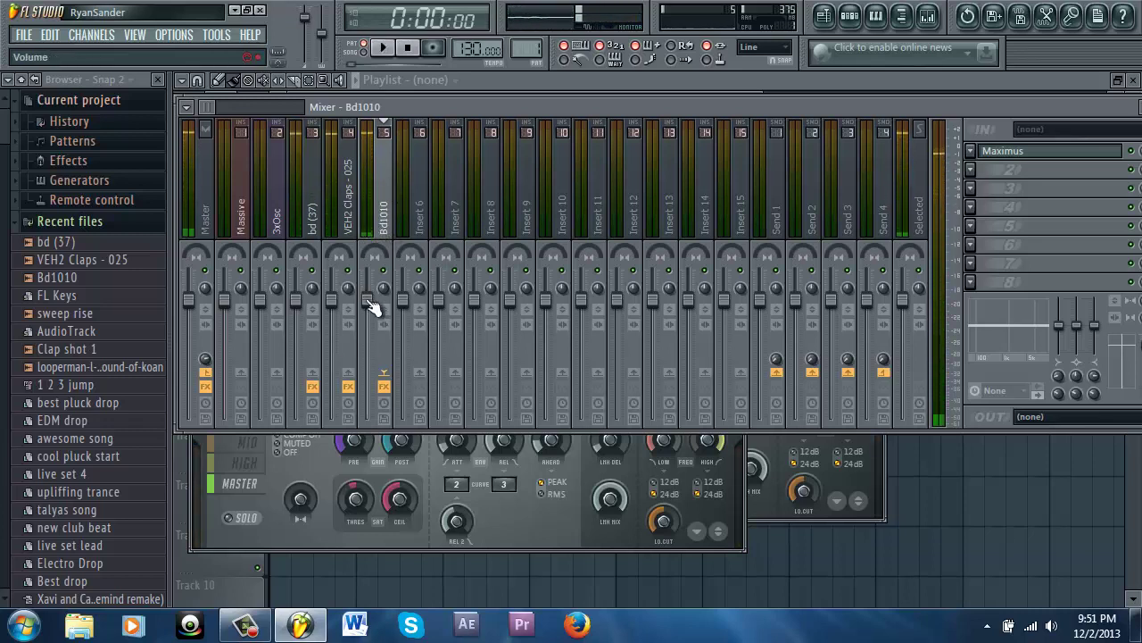
Step: In the Bd1010 track's Maximus, lower the Mid band's post gain and set its pre gain to about -8.8 dB, then audition the pattern
{"action": "left_click", "coordinate": [1020, 153]}
{"action": "left_click", "coordinate": [251, 465]}
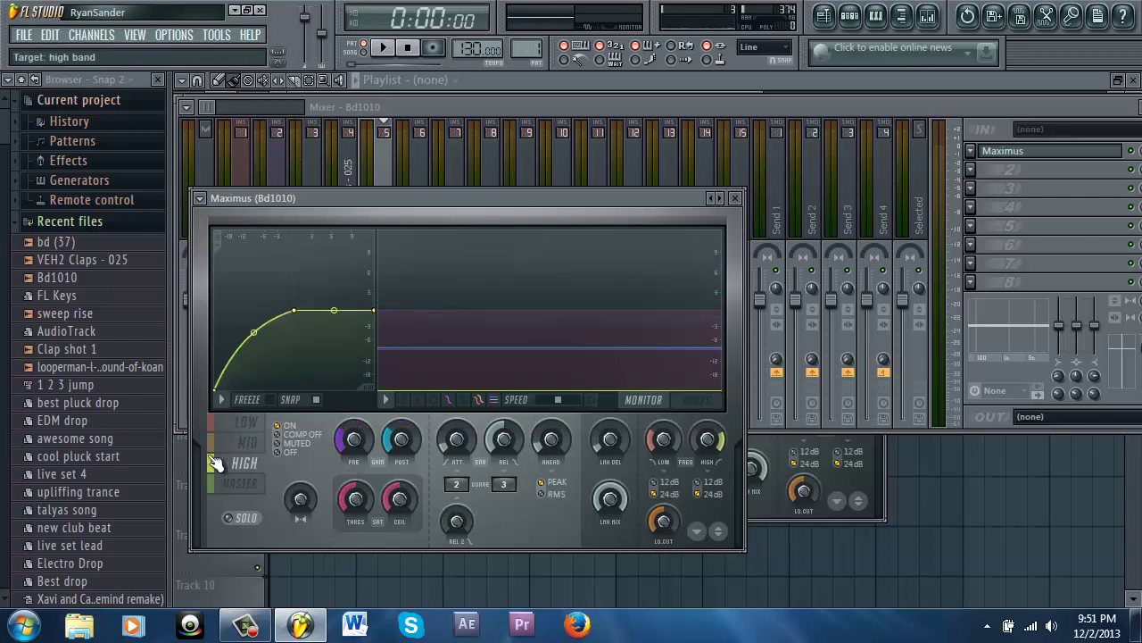
{"action": "left_click", "coordinate": [236, 444]}
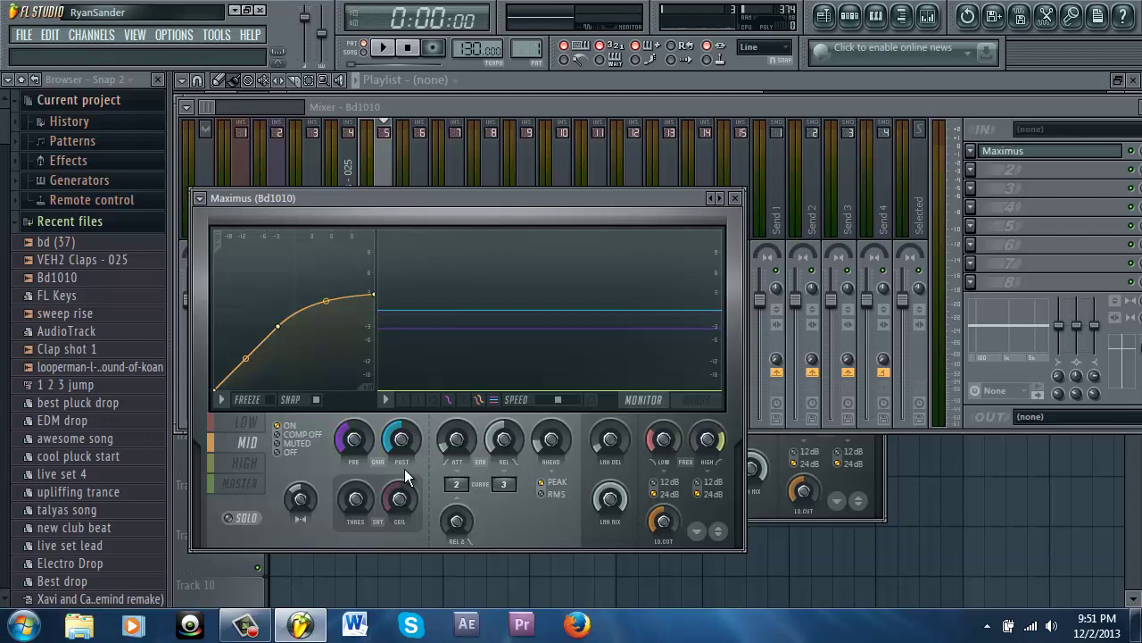
{"action": "left_click_drag", "start_coordinate": [403, 429], "coordinate": [354, 508]}
{"action": "left_click_drag", "start_coordinate": [356, 432], "coordinate": [335, 496]}
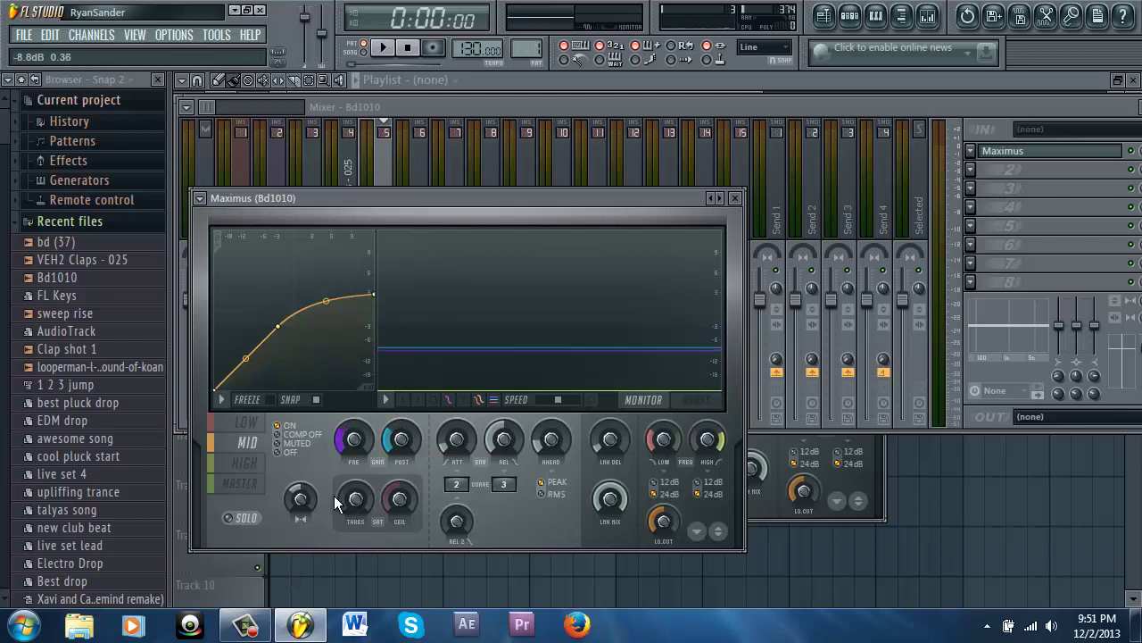
{"action": "key", "text": "space"}
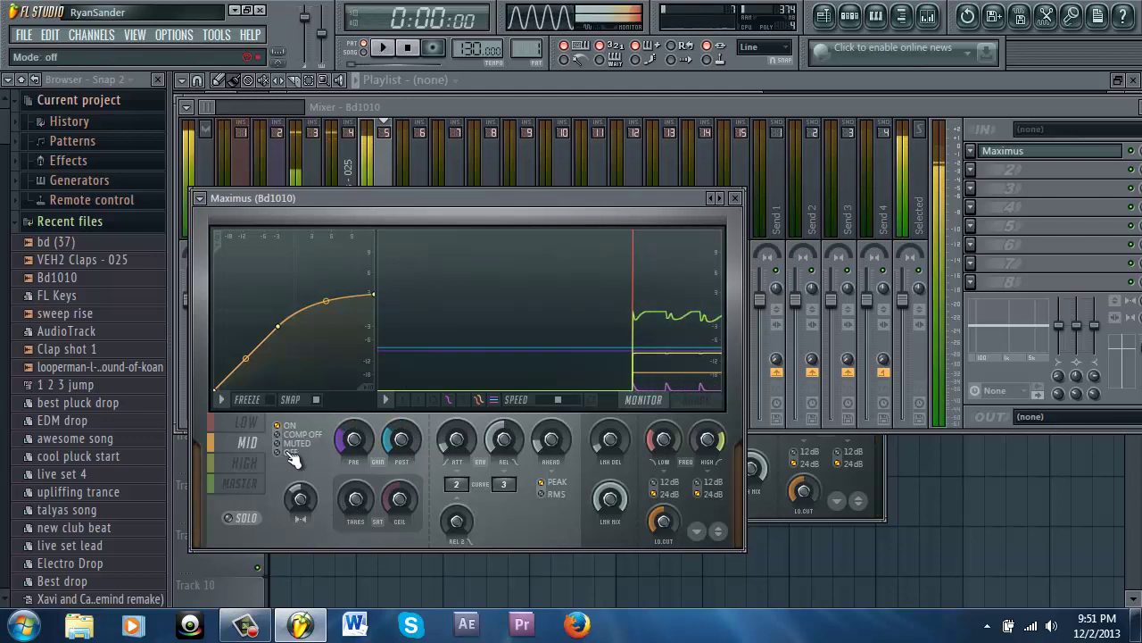
Step: Lower the High band's pre gain in the Bd1010 Maximus, set its post gain to about -11.5 dB, and return to the mixer
{"action": "left_click", "coordinate": [241, 462]}
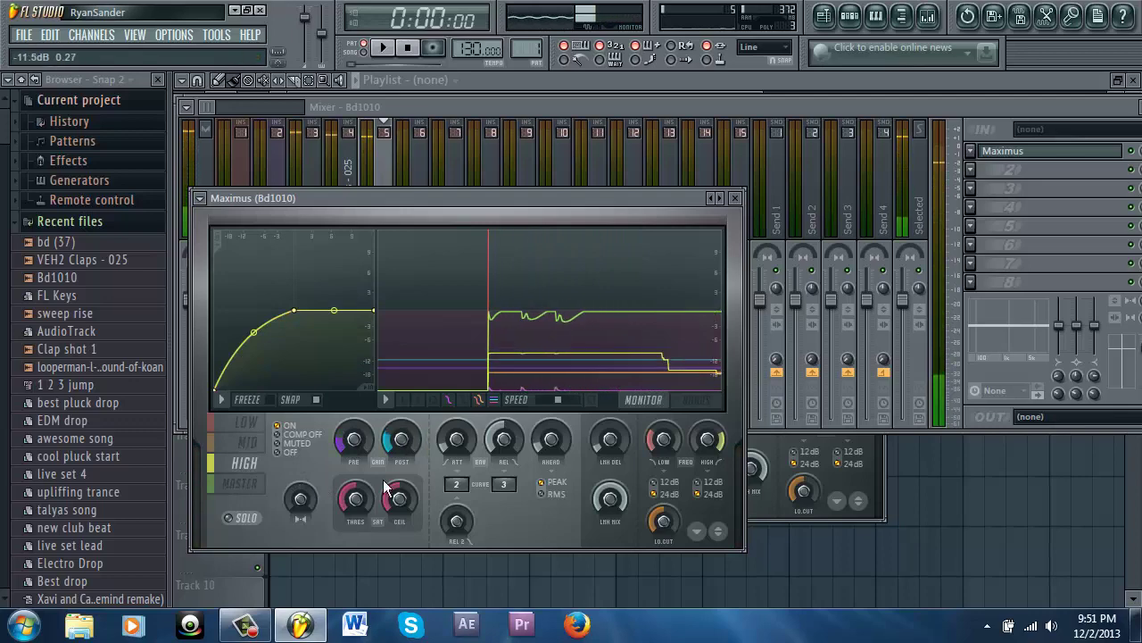
{"action": "key", "text": "F7"}
{"action": "key", "text": "F7"}
{"action": "left_click", "coordinate": [928, 16]}
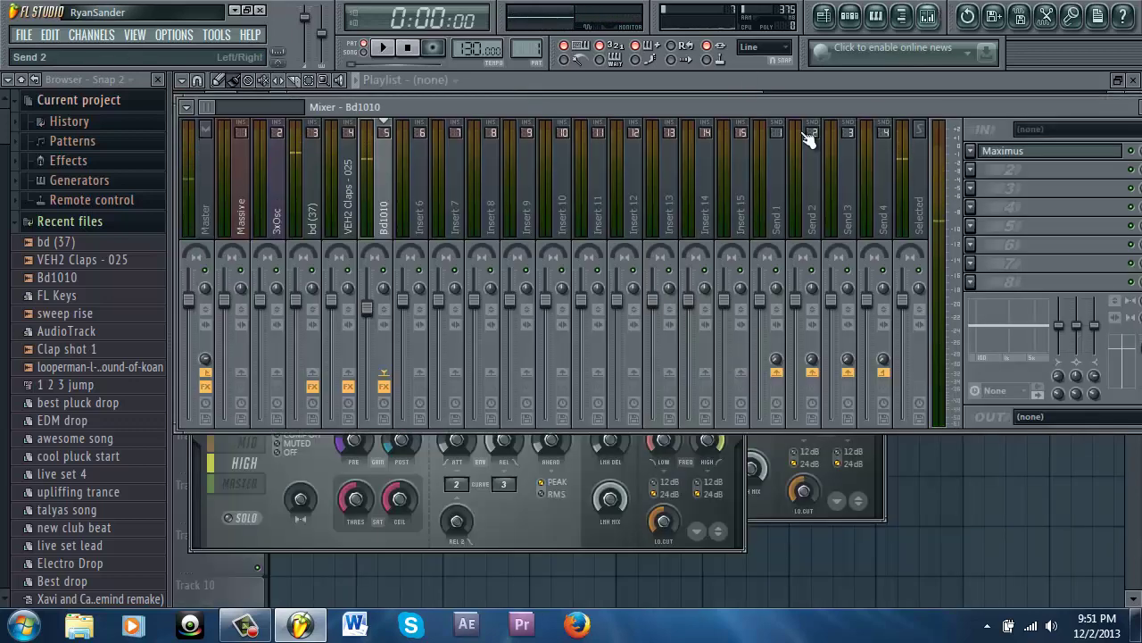
Step: In the bd (37) track's Maximus, lower the Low band's pre and post gain and audition the pattern
{"action": "left_click", "coordinate": [317, 225]}
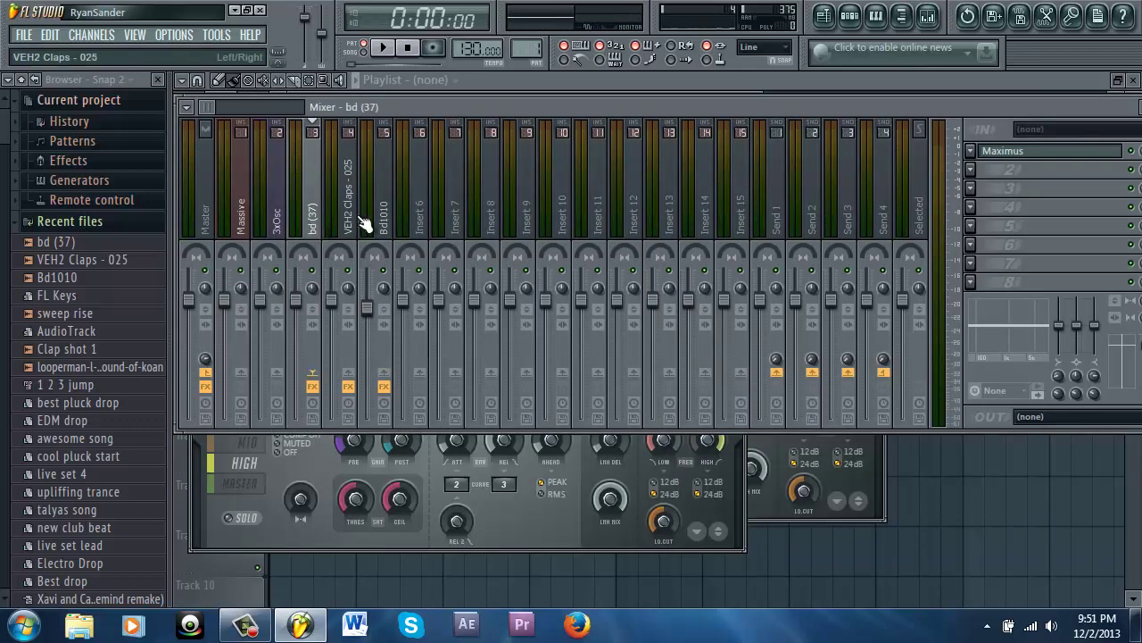
{"action": "left_click", "coordinate": [1011, 153]}
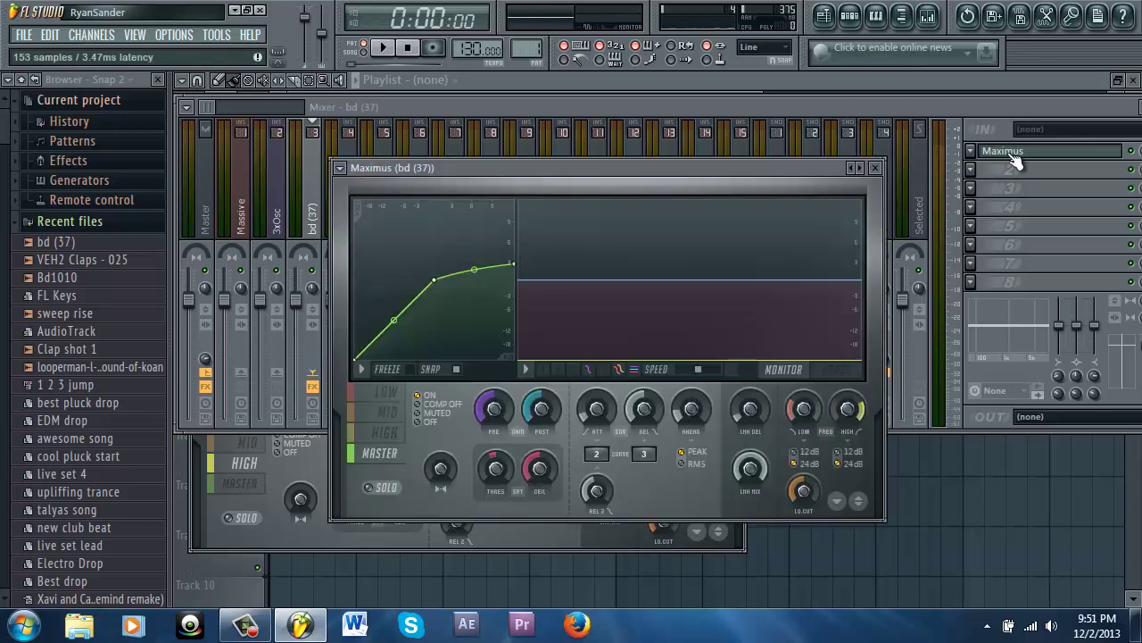
{"action": "left_click", "coordinate": [386, 394]}
{"action": "left_click_drag", "start_coordinate": [474, 436], "coordinate": [413, 575]}
{"action": "left_click_drag", "start_coordinate": [533, 407], "coordinate": [473, 569]}
{"action": "key", "text": "space"}
{"action": "key", "text": "space"}
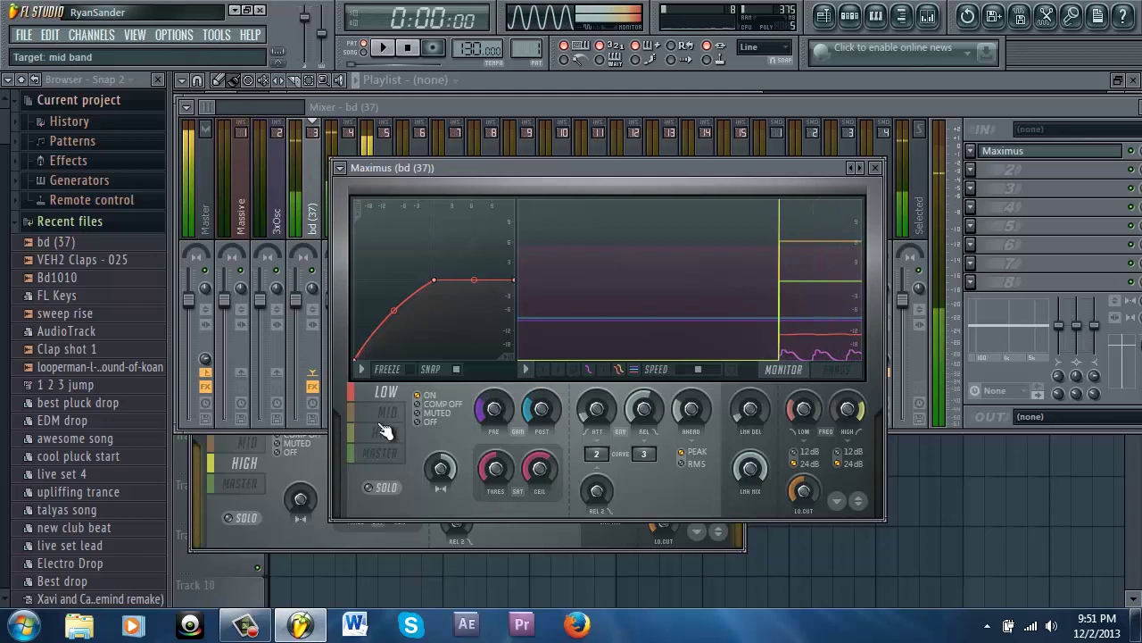
Step: Lower the High band's pre gain in the bd (37) Maximus, set its post gain to about -13.6 dB, and return to the mixer
{"action": "left_click", "coordinate": [385, 432]}
{"action": "left_click_drag", "start_coordinate": [506, 397], "coordinate": [479, 512]}
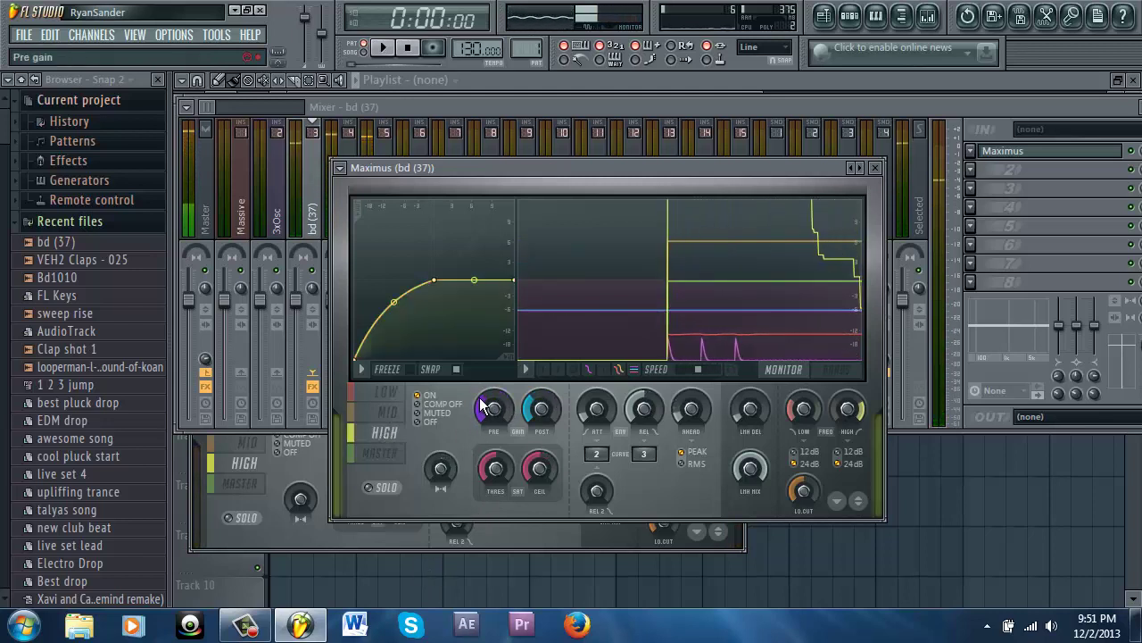
{"action": "scroll", "coordinate": [501, 421], "scroll_direction": "down", "scroll_amount": 2}
{"action": "scroll", "coordinate": [552, 396], "scroll_direction": "down", "scroll_amount": 5}
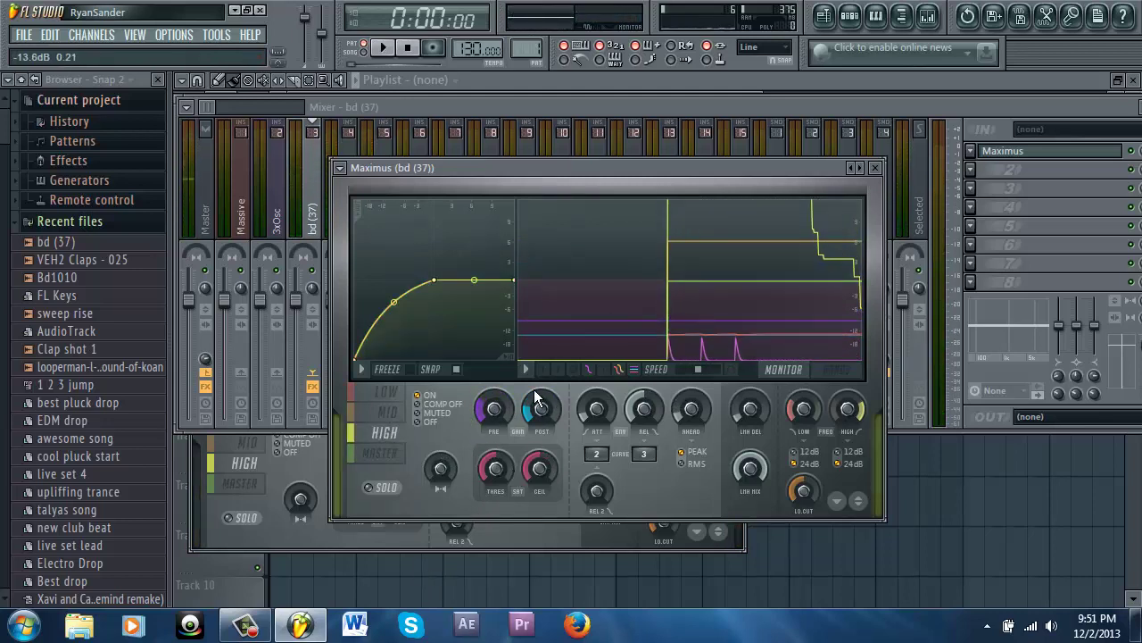
{"action": "left_click", "coordinate": [389, 108]}
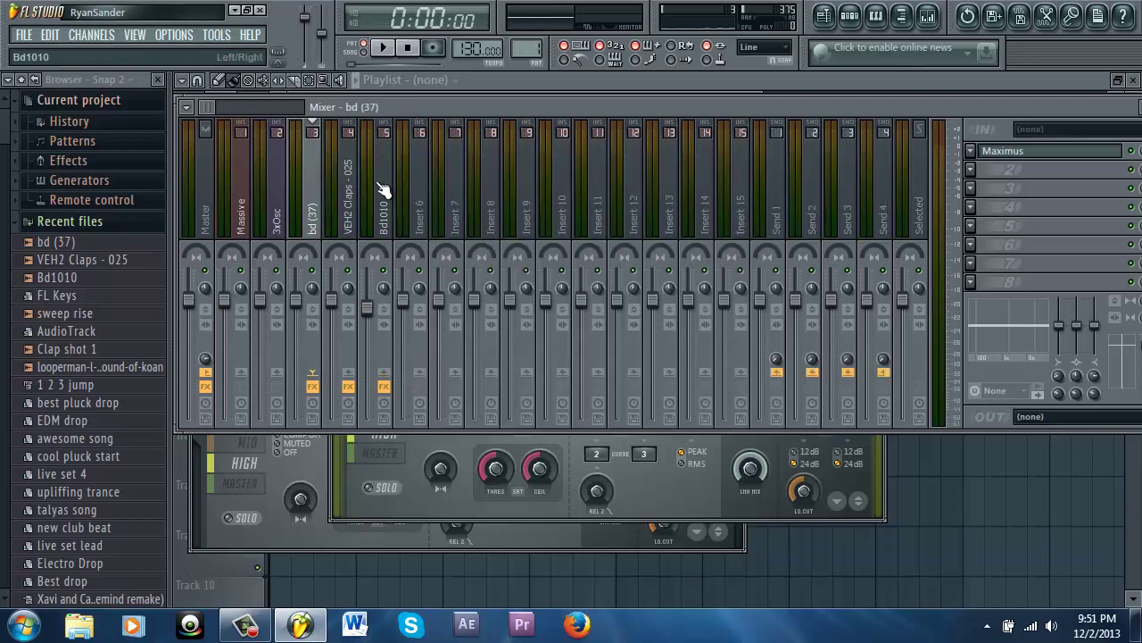
Step: In the VEH2 Claps - 025 Maximus, lower the Low band's post gain and set its pre gain to about -18.9 dB during playback
{"action": "left_click", "coordinate": [363, 214]}
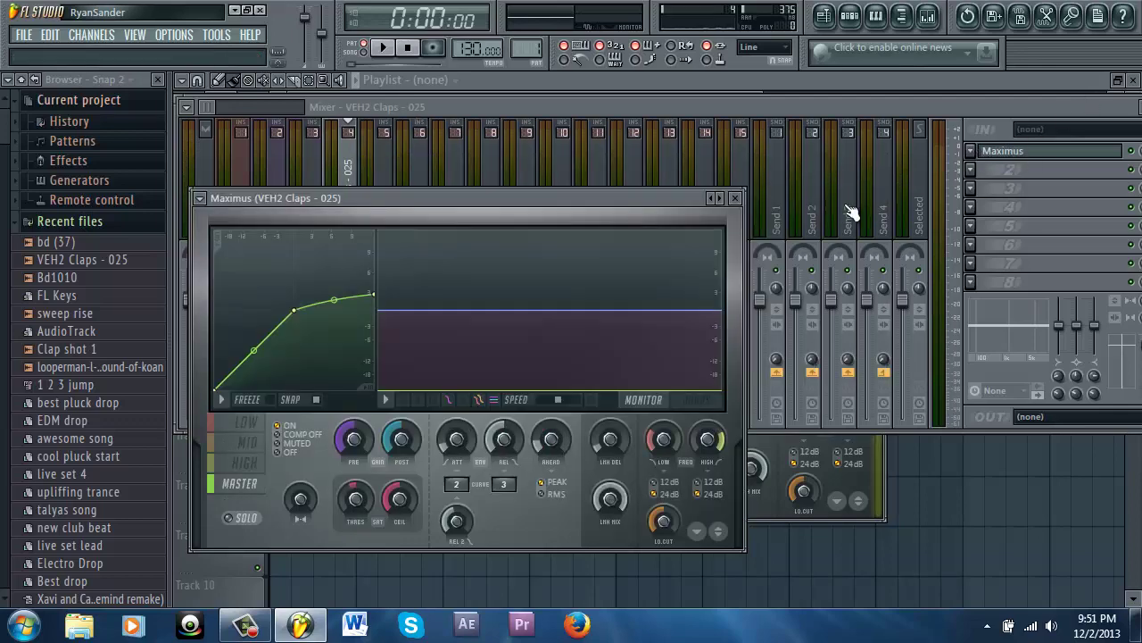
{"action": "left_click", "coordinate": [251, 464]}
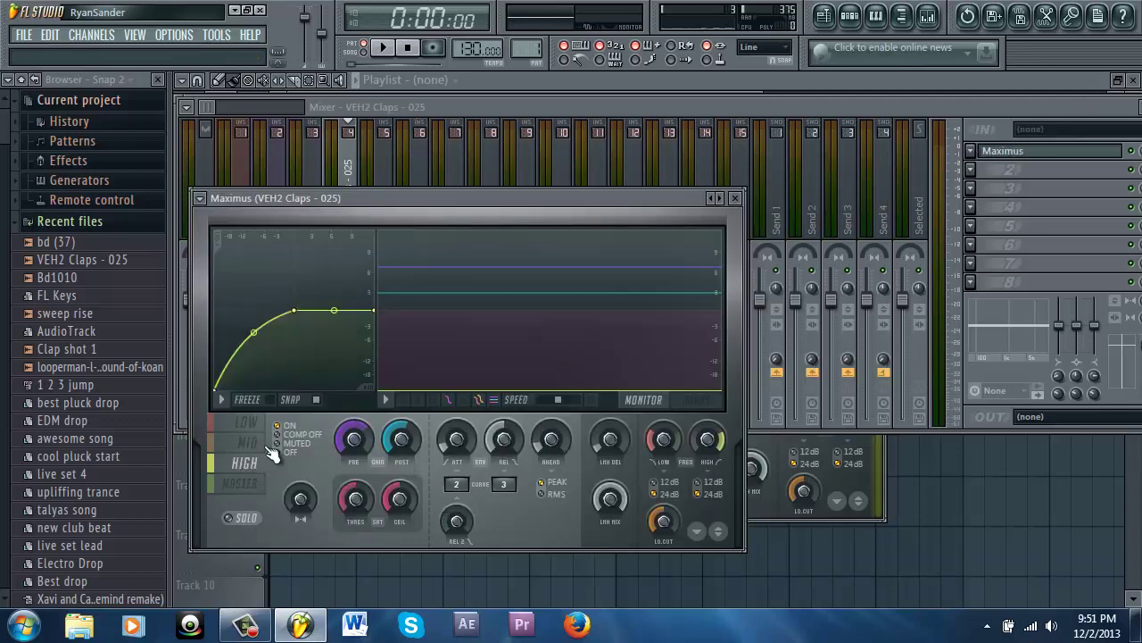
{"action": "left_click", "coordinate": [257, 443]}
{"action": "left_click", "coordinate": [250, 424]}
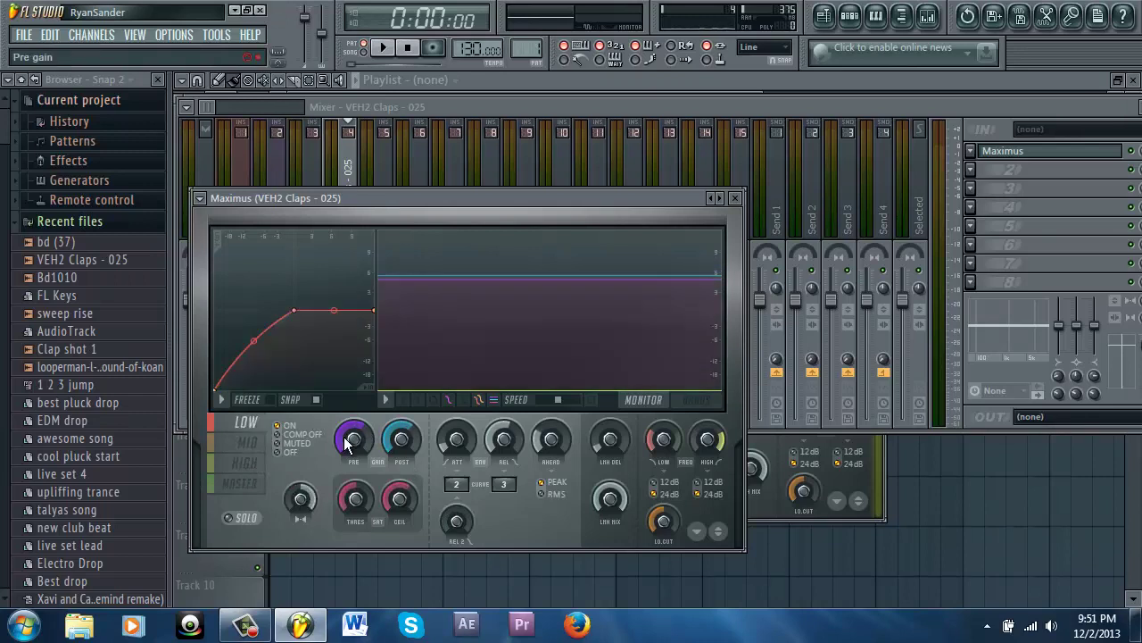
{"action": "key", "text": "space"}
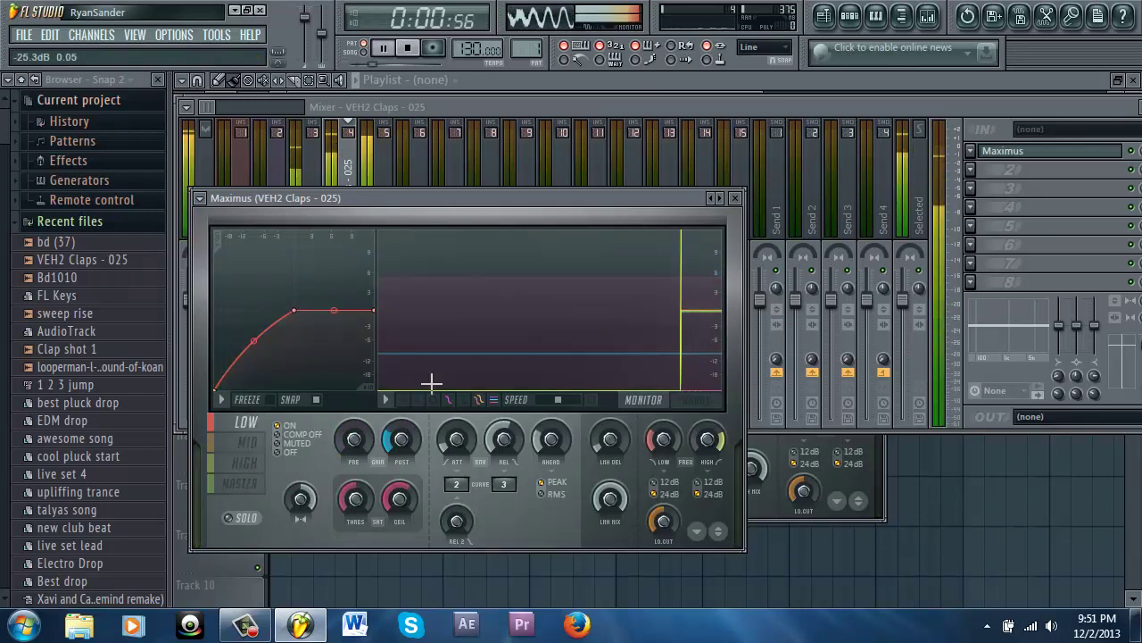
{"action": "key", "text": "space"}
Step: Set the High band's pre gain to about -1.4 dB in the VEH2 Claps - 025 Maximus during playback, and return to the mixer
{"action": "key", "text": "space"}
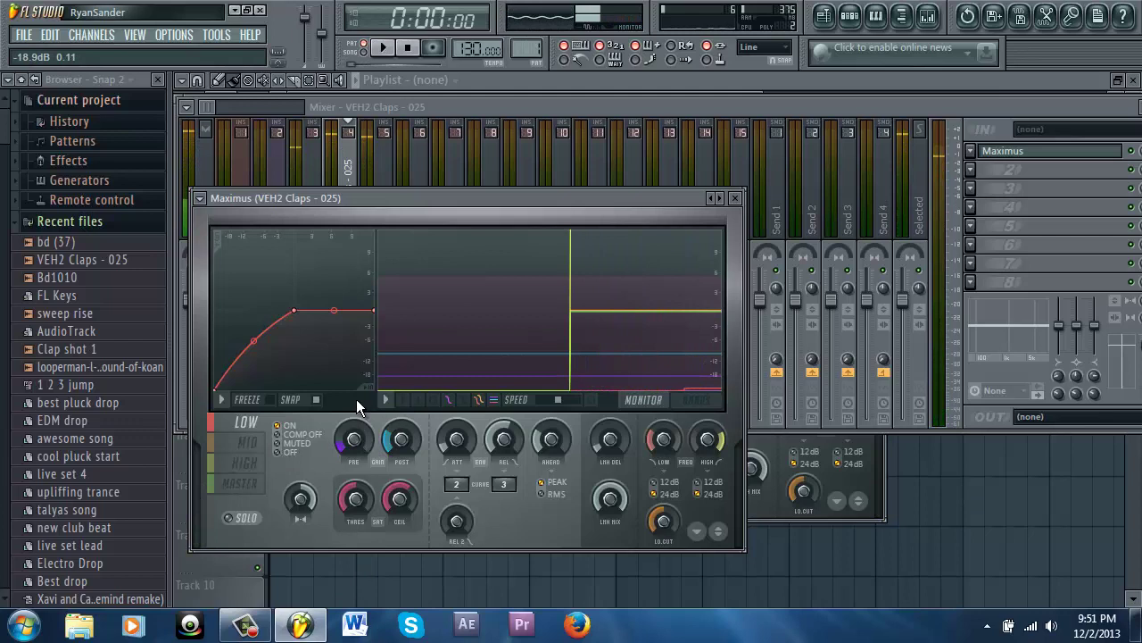
{"action": "left_click", "coordinate": [261, 471]}
{"action": "key", "text": "space"}
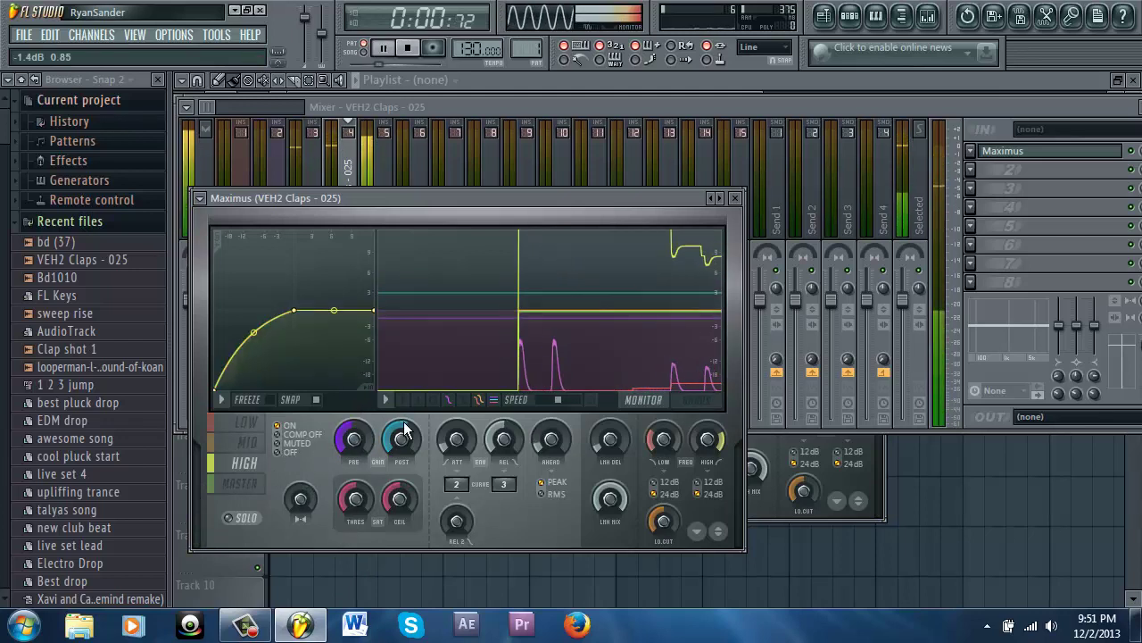
{"action": "left_click", "coordinate": [534, 112]}
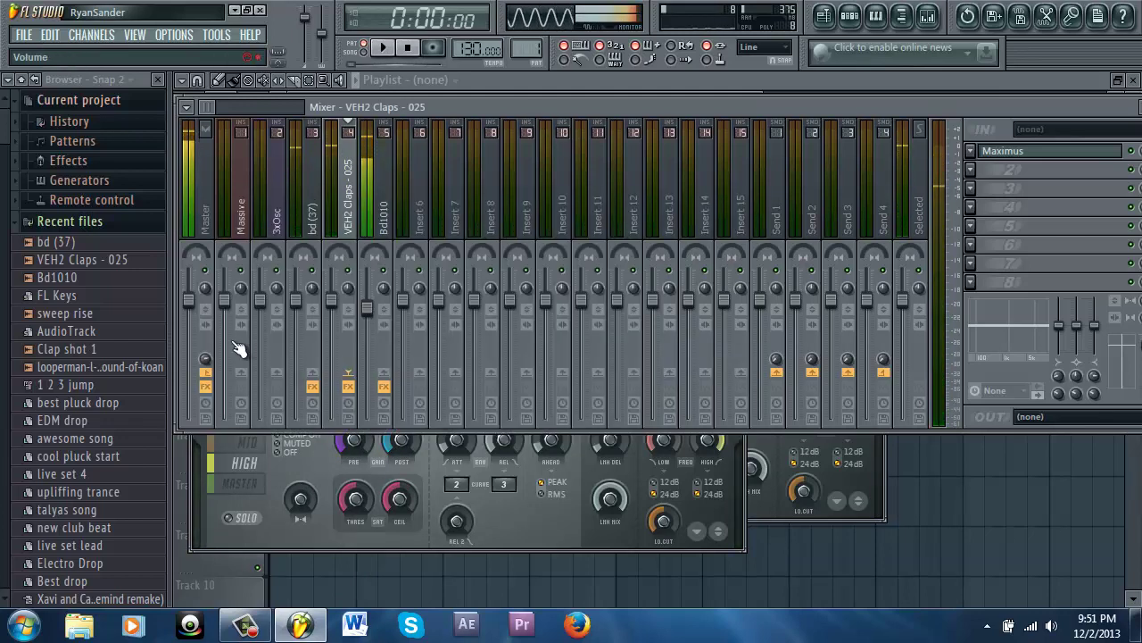
Step: Lower the volume faders of the VEH2 Claps - 025, bd (37) and Bd1010 mixer tracks during playback, stopping it when balanced
{"action": "key", "text": "space"}
{"action": "key", "text": "space"}
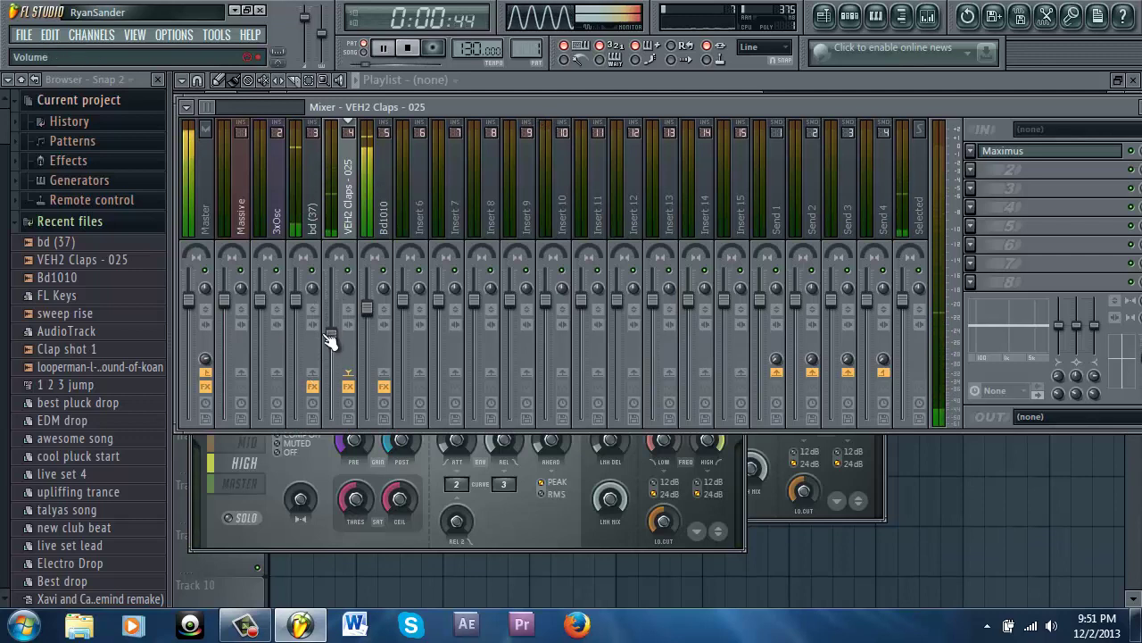
{"action": "left_click_drag", "start_coordinate": [331, 335], "coordinate": [368, 344]}
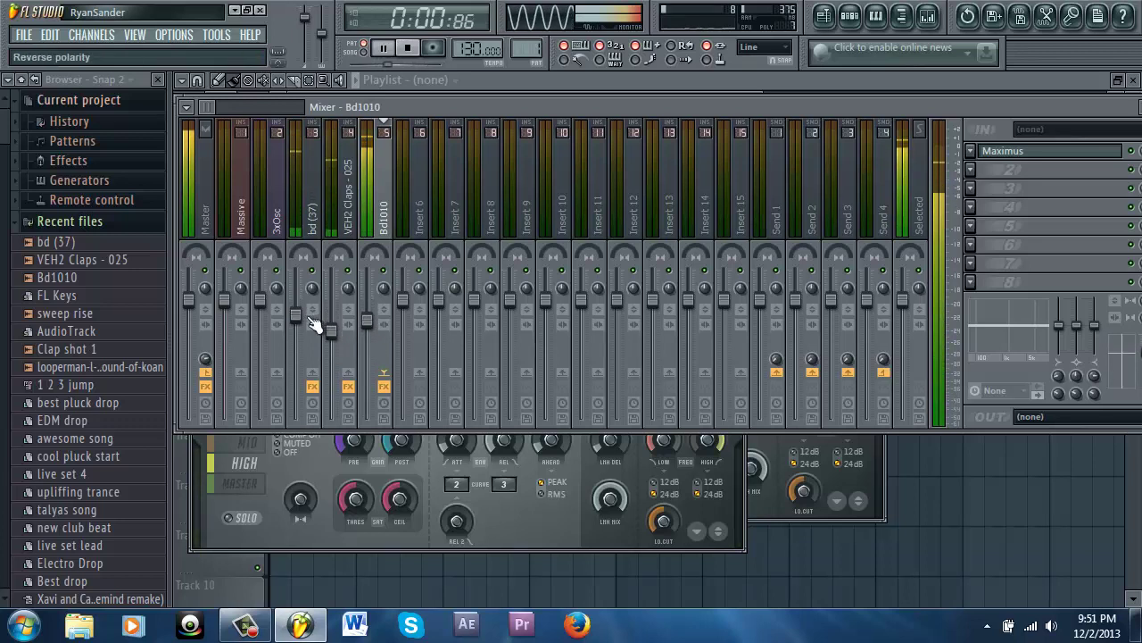
{"action": "left_click_drag", "start_coordinate": [297, 315], "coordinate": [372, 335]}
{"action": "key", "text": "space"}
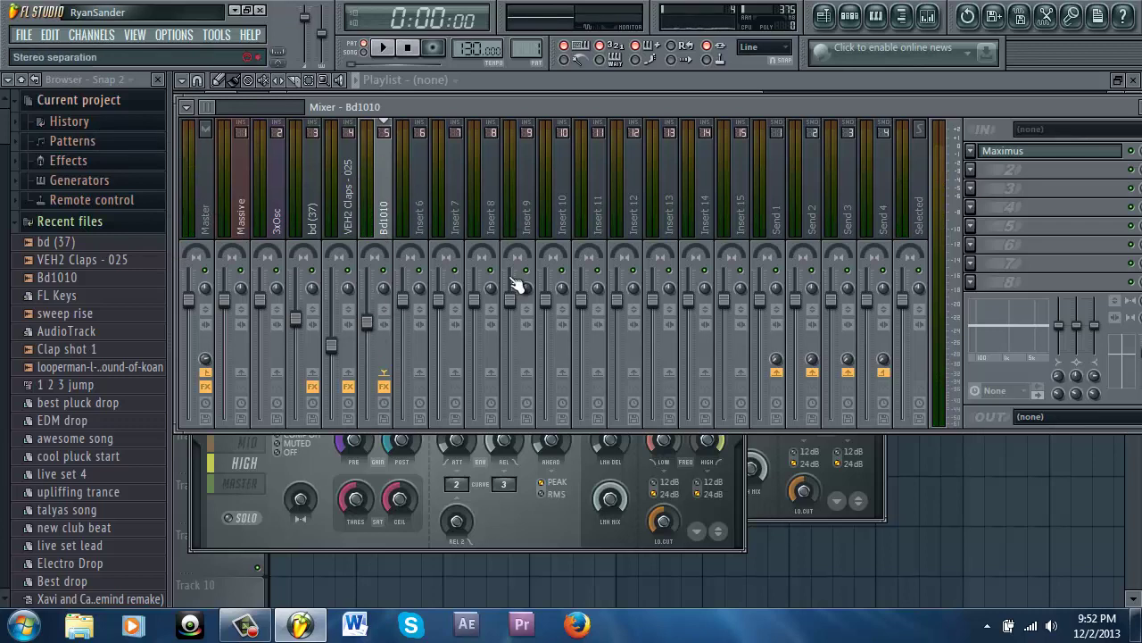
Step: Nudge the mixer window slightly upward and select the Massive mixer track
{"action": "left_click_drag", "start_coordinate": [456, 104], "coordinate": [457, 102]}
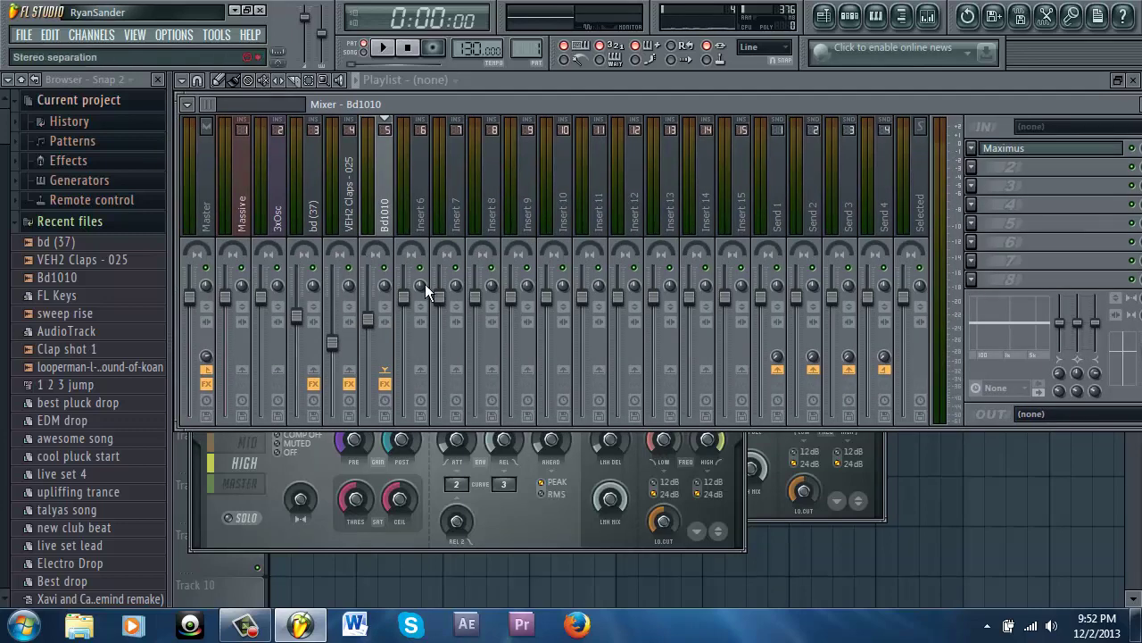
{"action": "key", "text": "F7"}
{"action": "key", "text": "F7"}
{"action": "left_click", "coordinate": [243, 223]}
{"action": "key", "text": "F8"}
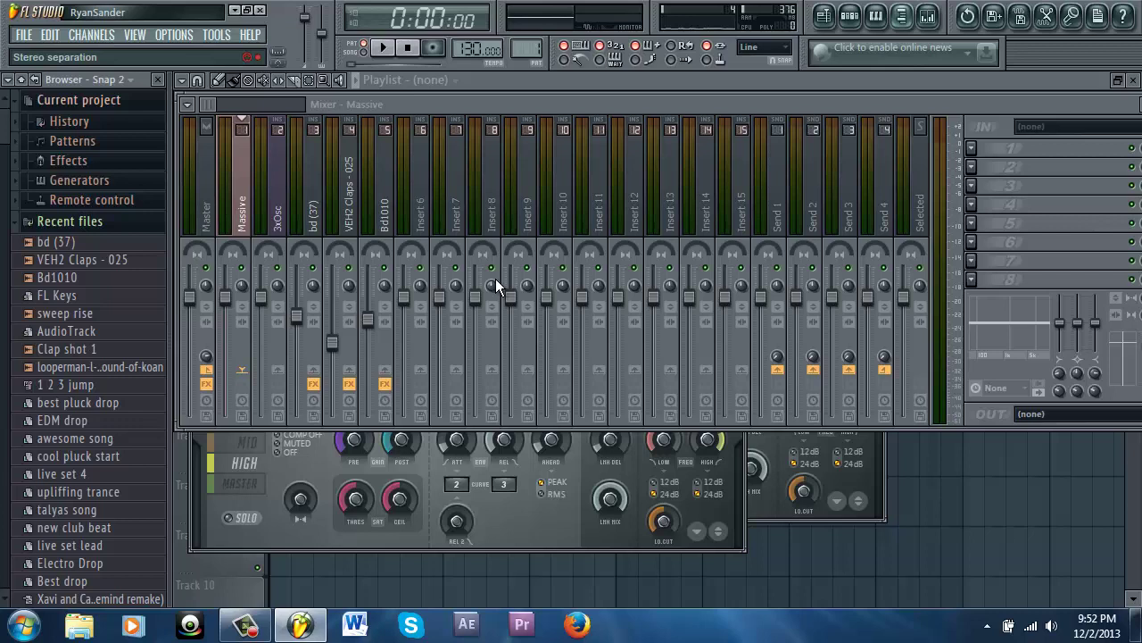
Step: Open the Massive channel's piano roll for Pattern 1 and place a G5 note at the start of the first bar
{"action": "key", "text": "F6"}
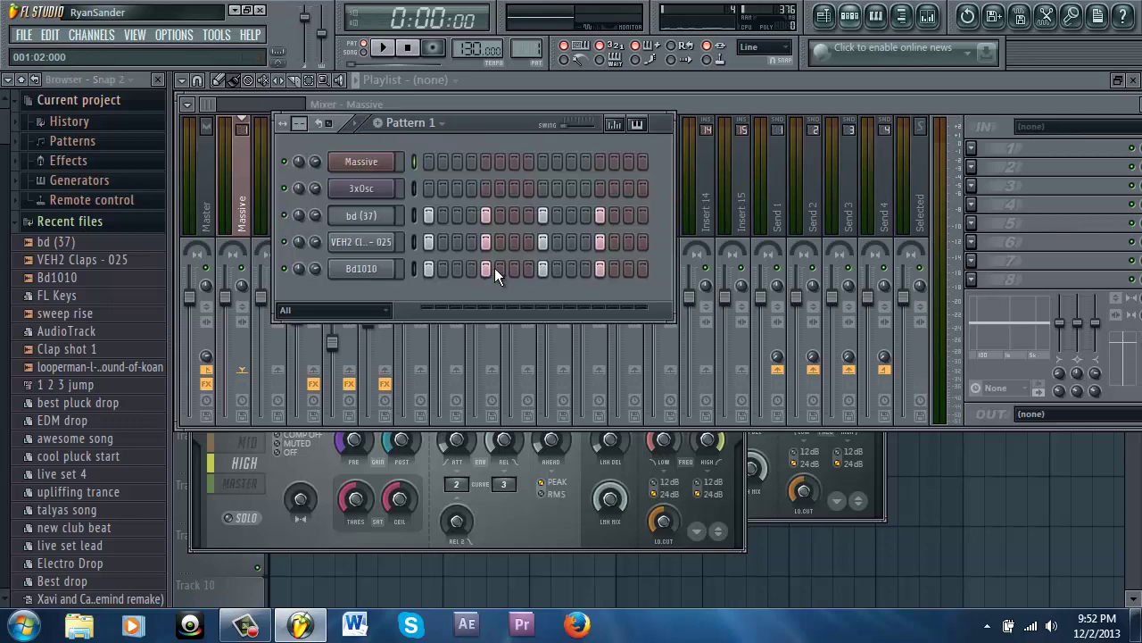
{"action": "left_click", "coordinate": [384, 169]}
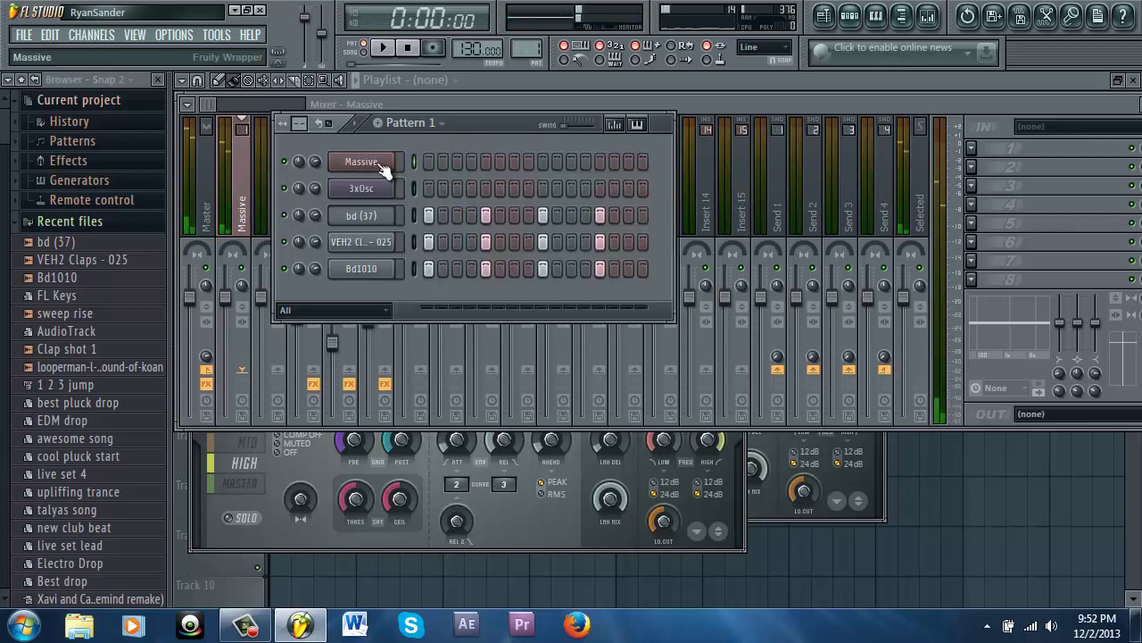
{"action": "right_click", "coordinate": [393, 161]}
{"action": "left_click", "coordinate": [434, 161]}
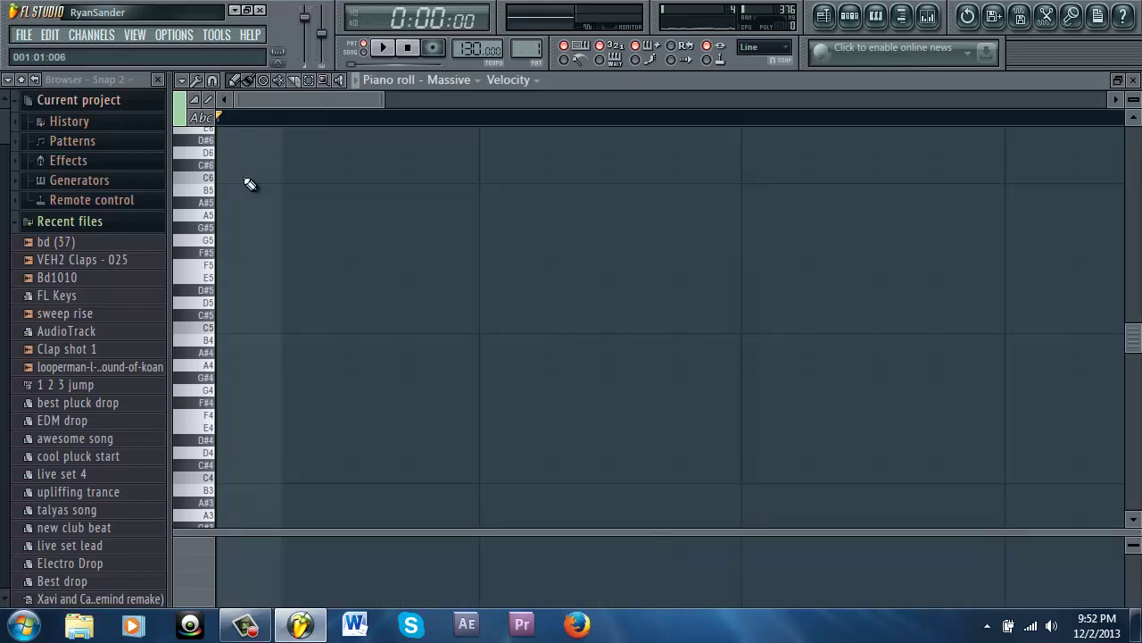
{"action": "left_click", "coordinate": [230, 240]}
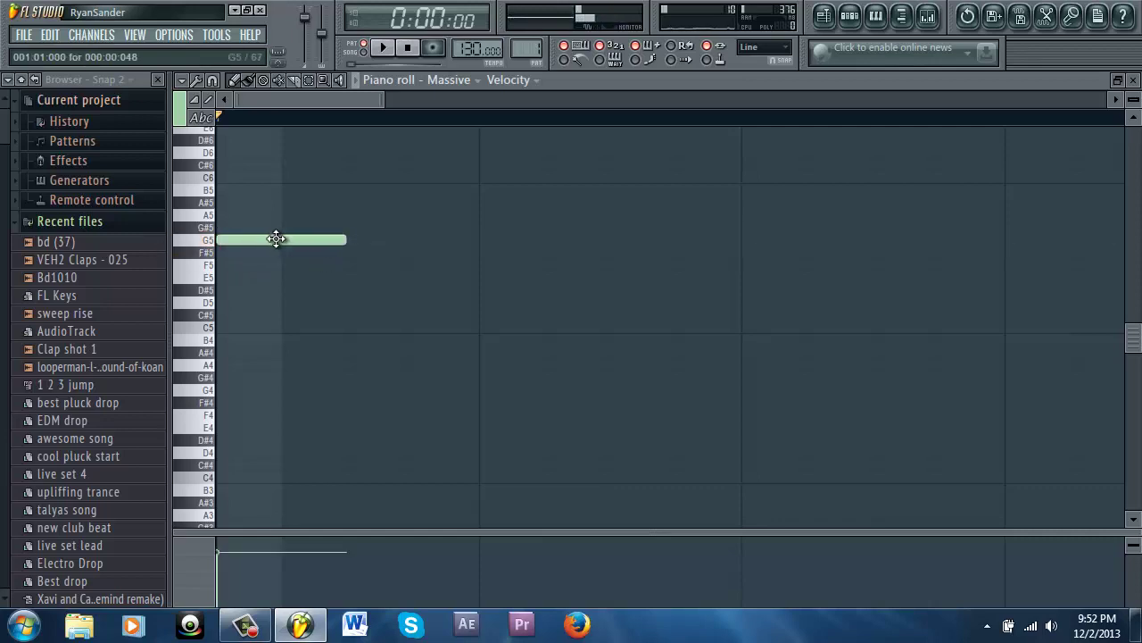
Step: Move the first Massive note to E5, preview it, and add a second E5 note of the same length directly behind it
{"action": "left_click_drag", "start_coordinate": [276, 238], "coordinate": [252, 278]}
{"action": "key", "text": "space"}
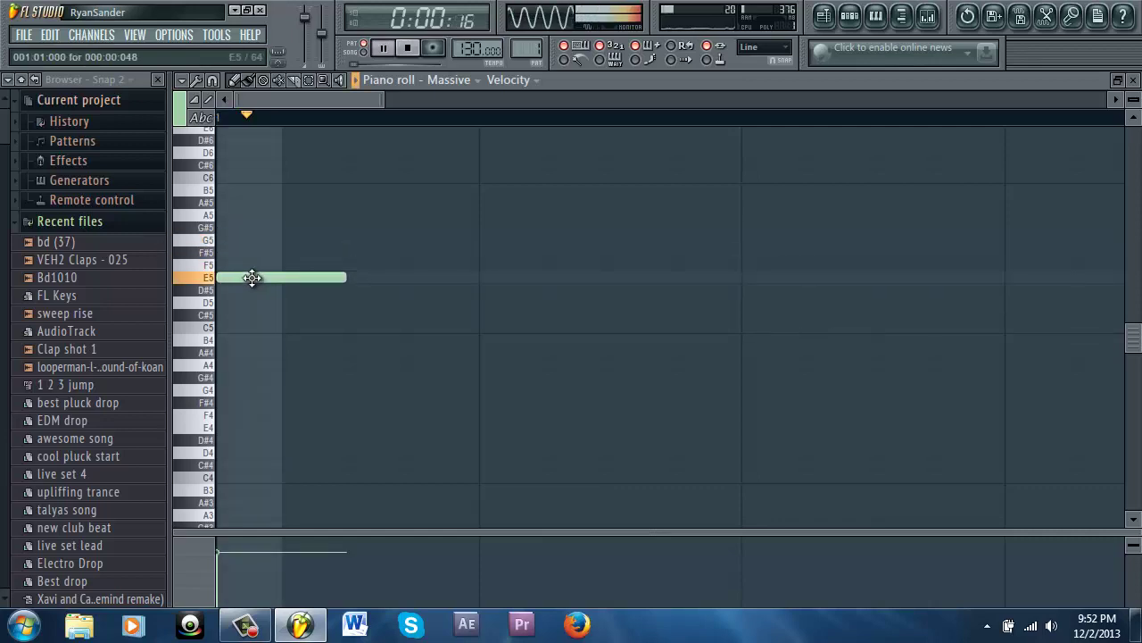
{"action": "key", "text": "space"}
{"action": "left_click", "coordinate": [353, 277]}
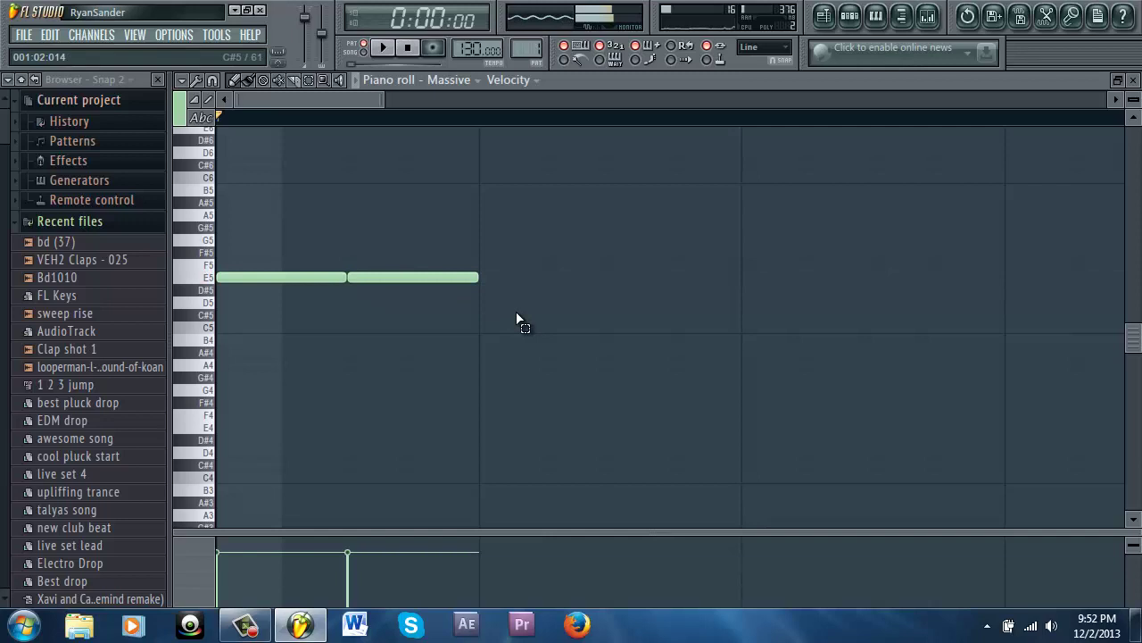
Step: Select both E5 notes, apply the claw machine with a Beat period for a long-short rhythm, and preview the result
{"action": "key", "text": "ctrl+a"}
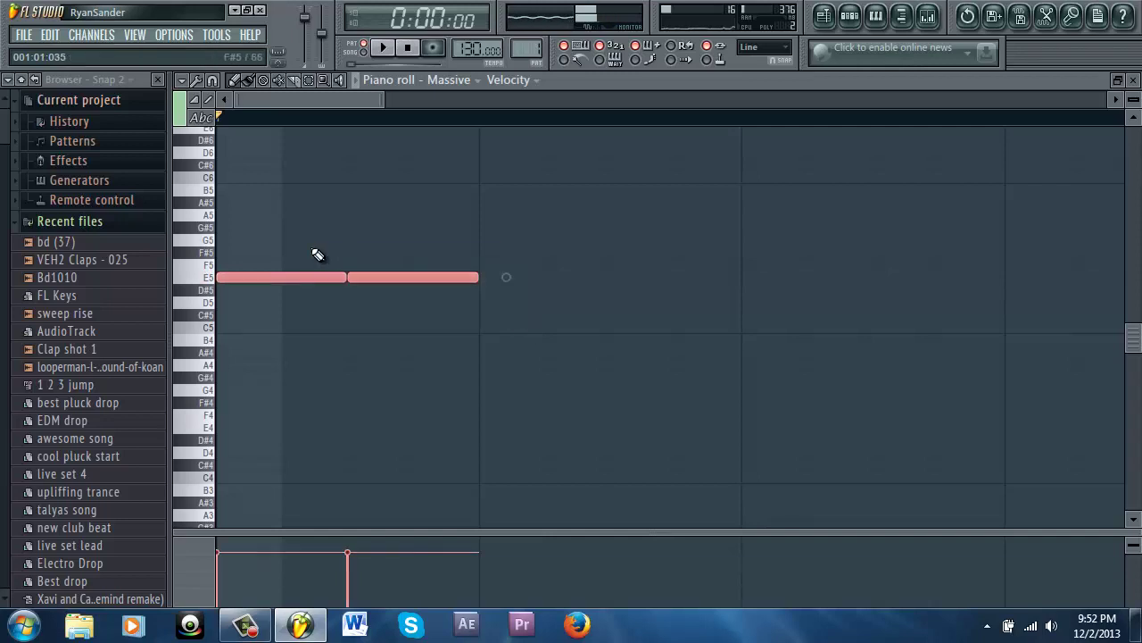
{"action": "left_click", "coordinate": [212, 82]}
{"action": "left_click", "coordinate": [195, 79]}
{"action": "left_click", "coordinate": [195, 78]}
{"action": "left_click", "coordinate": [271, 340]}
{"action": "left_click", "coordinate": [752, 281]}
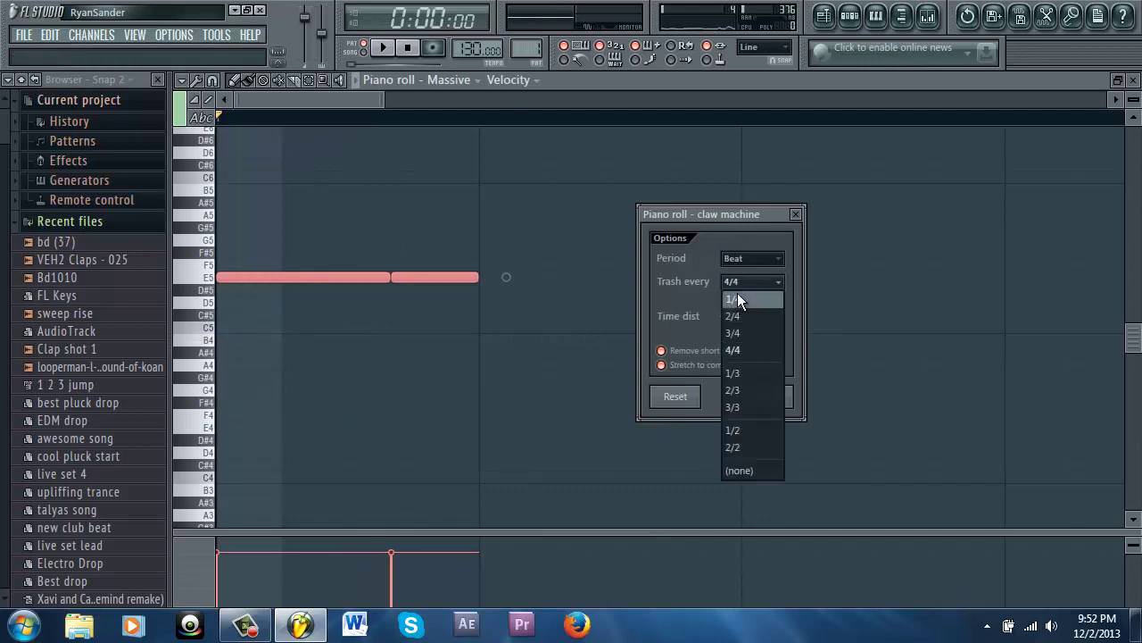
{"action": "left_click", "coordinate": [744, 341]}
{"action": "left_click", "coordinate": [768, 397]}
{"action": "left_click", "coordinate": [418, 299]}
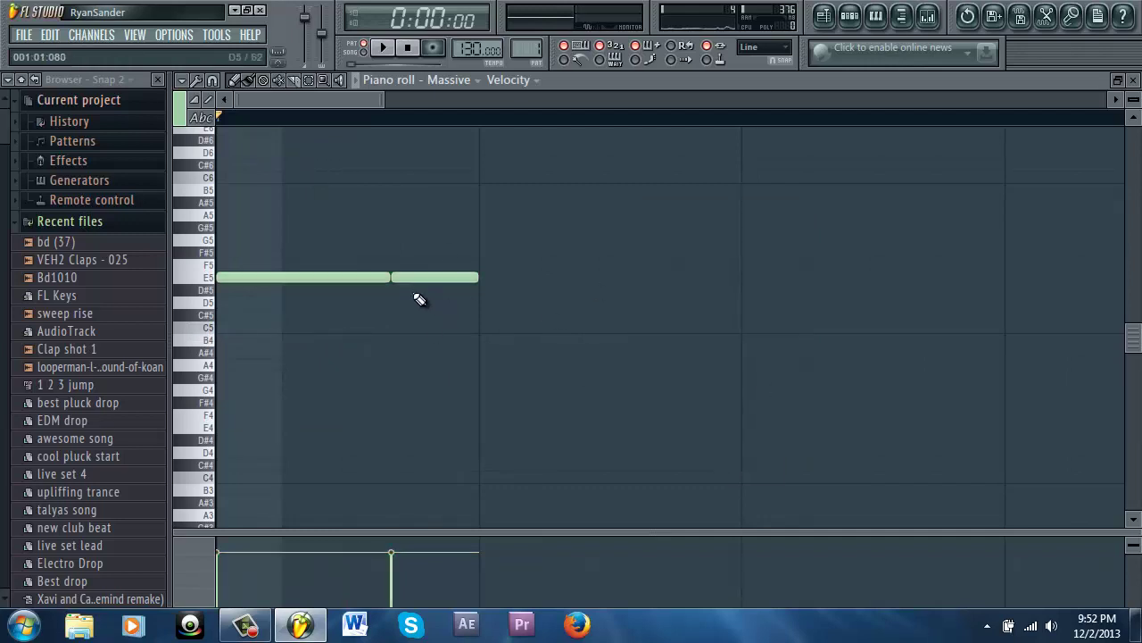
{"action": "key", "text": "space"}
{"action": "key", "text": "space"}
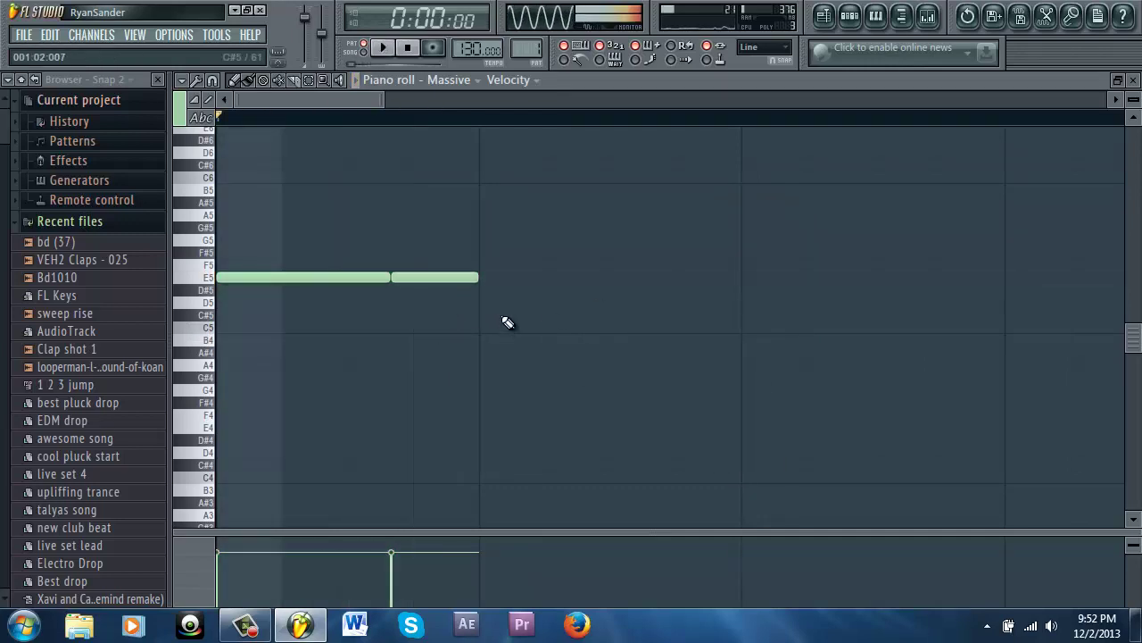
Step: Duplicate the long-short E5 pair repeatedly until the pattern fills four bars
{"action": "left_click_drag", "start_coordinate": [513, 320], "coordinate": [348, 274]}
{"action": "key", "text": "ctrl+b"}
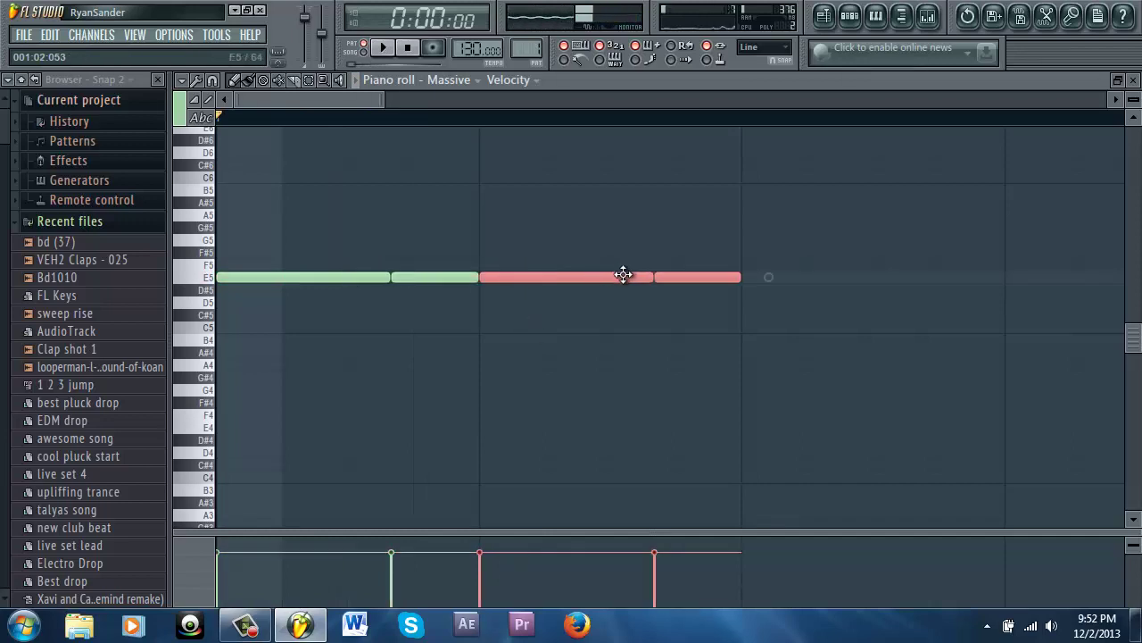
{"action": "scroll", "coordinate": [471, 366], "scroll_direction": "down", "scroll_amount": 3}
{"action": "left_click_drag", "start_coordinate": [529, 334], "coordinate": [447, 280]}
{"action": "left_click", "coordinate": [490, 337], "text": "ctrl"}
{"action": "scroll", "coordinate": [482, 346], "scroll_direction": "down", "scroll_amount": 3}
{"action": "left_click_drag", "start_coordinate": [750, 340], "coordinate": [648, 270]}
{"action": "left_click", "coordinate": [683, 357]}
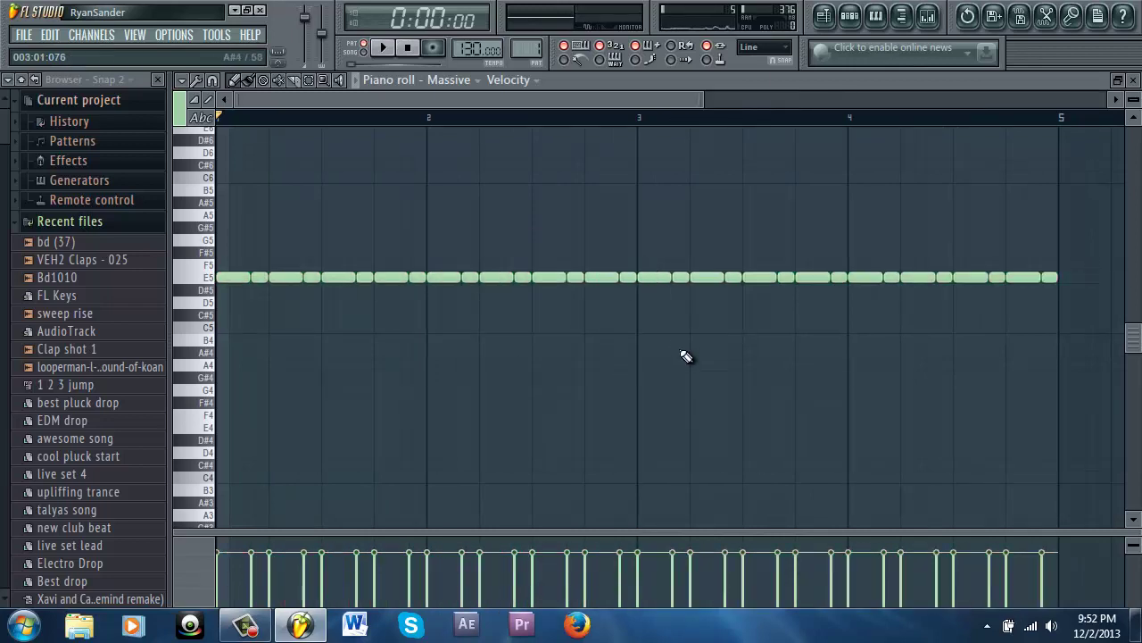
Step: Check Pattern 1 in the channel rack, return to the piano roll and play the pattern through
{"action": "key", "text": "F6"}
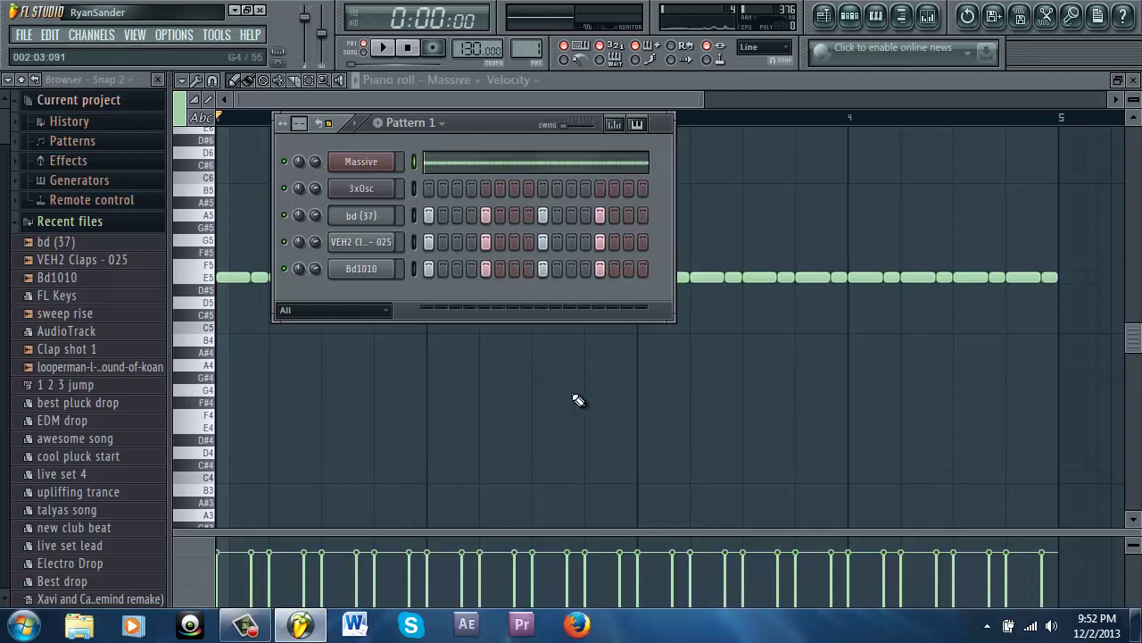
{"action": "key", "text": "F6"}
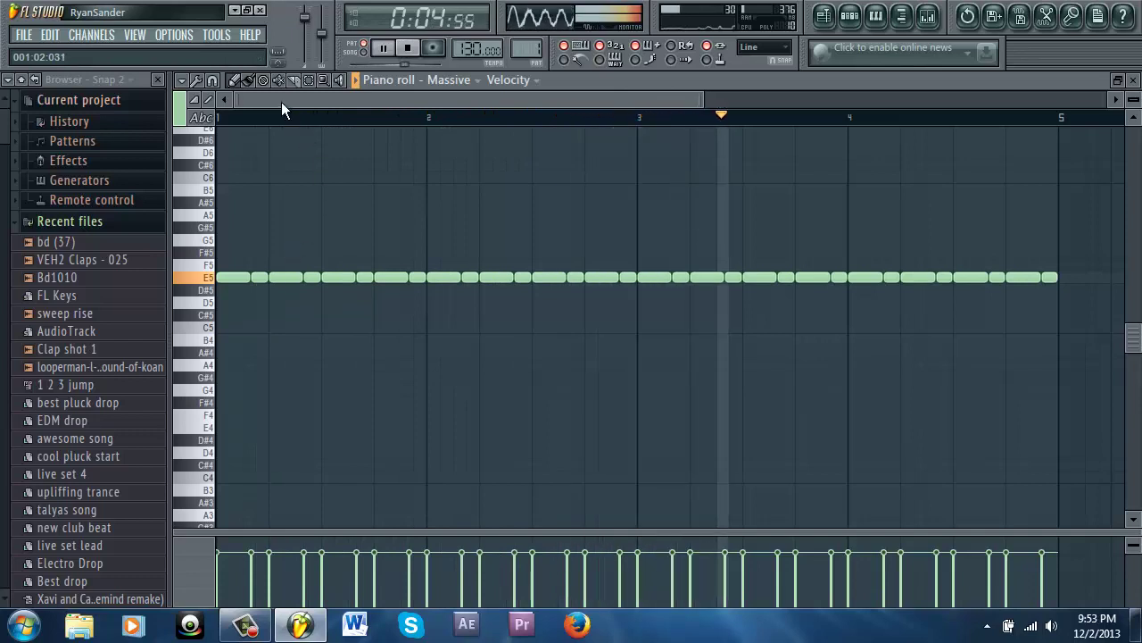
{"action": "key", "text": "space"}
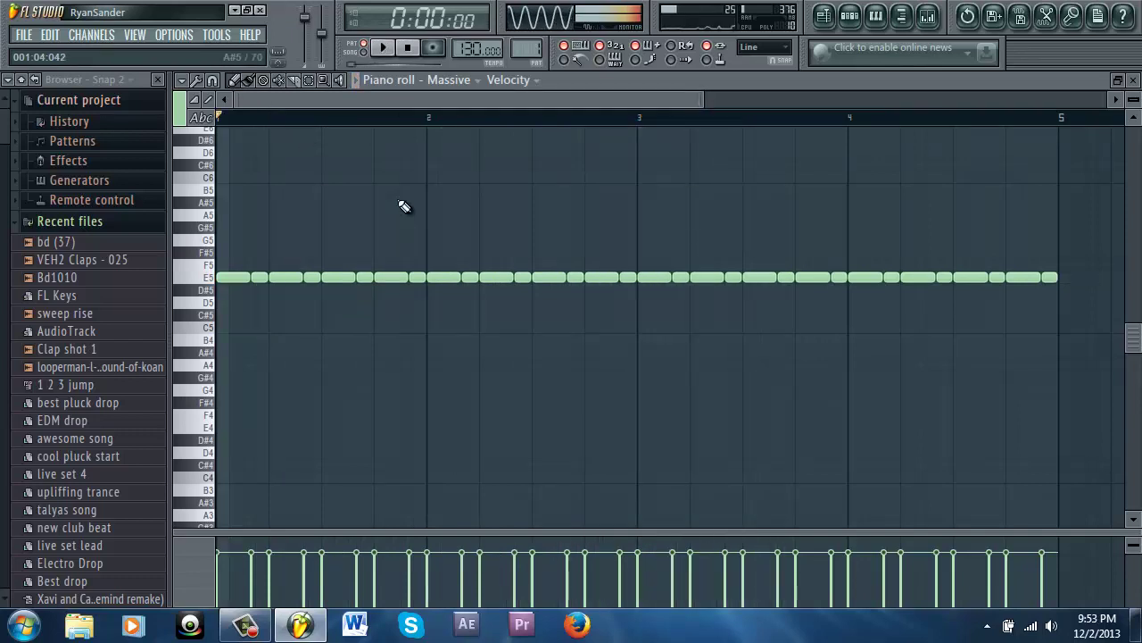
Step: Add Maximus to the first effect slot of the Massive mixer track
{"action": "left_click", "coordinate": [928, 17]}
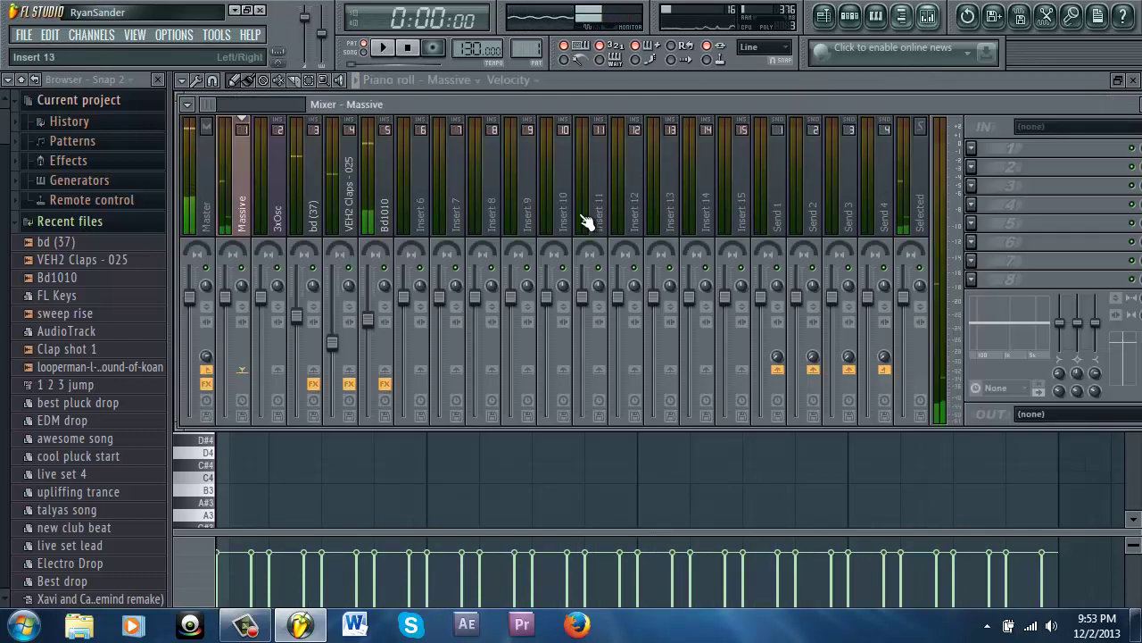
{"action": "left_click", "coordinate": [972, 149]}
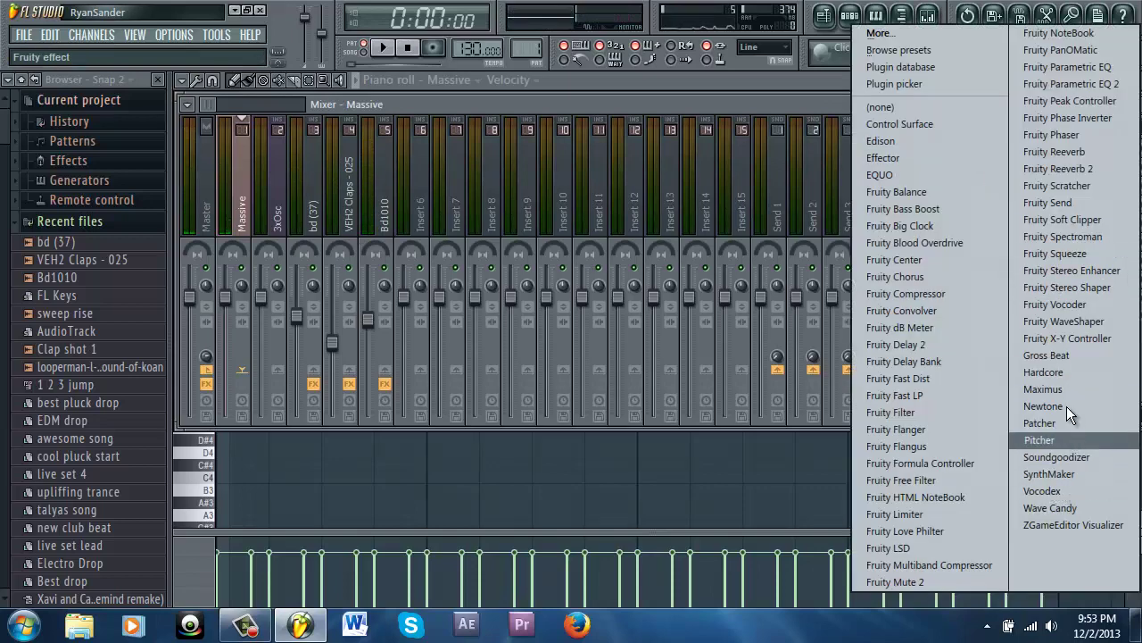
{"action": "left_click", "coordinate": [1075, 385]}
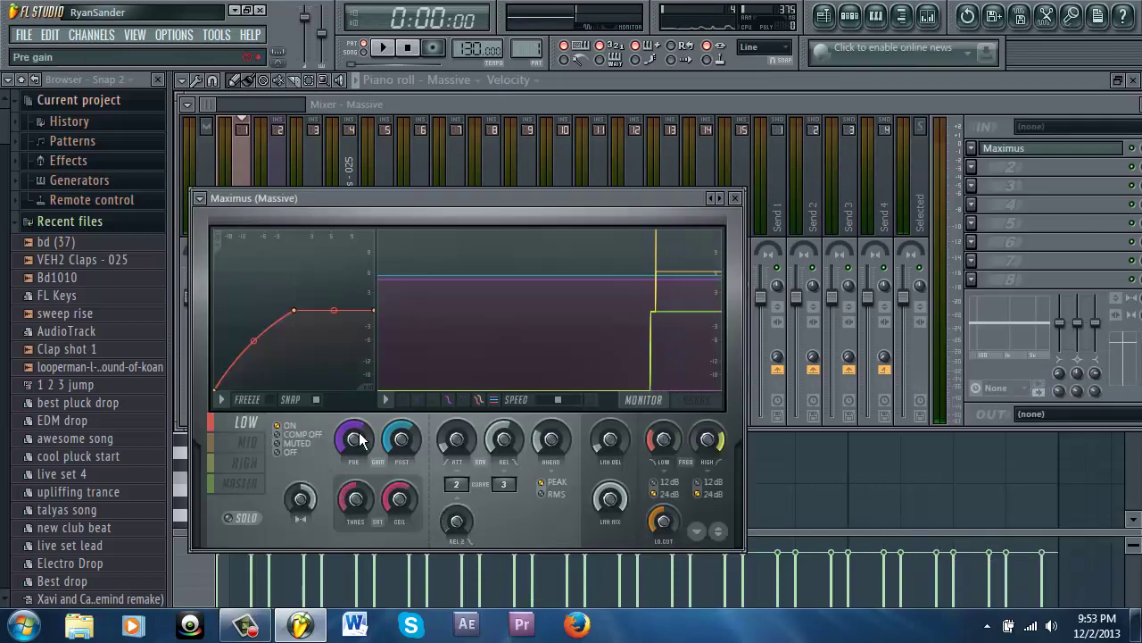
Step: Adjust the Low, Mid and High bands of Massive's Maximus during playback, setting the Mid pre gain to about 0.7 dB
{"action": "key", "text": "space"}
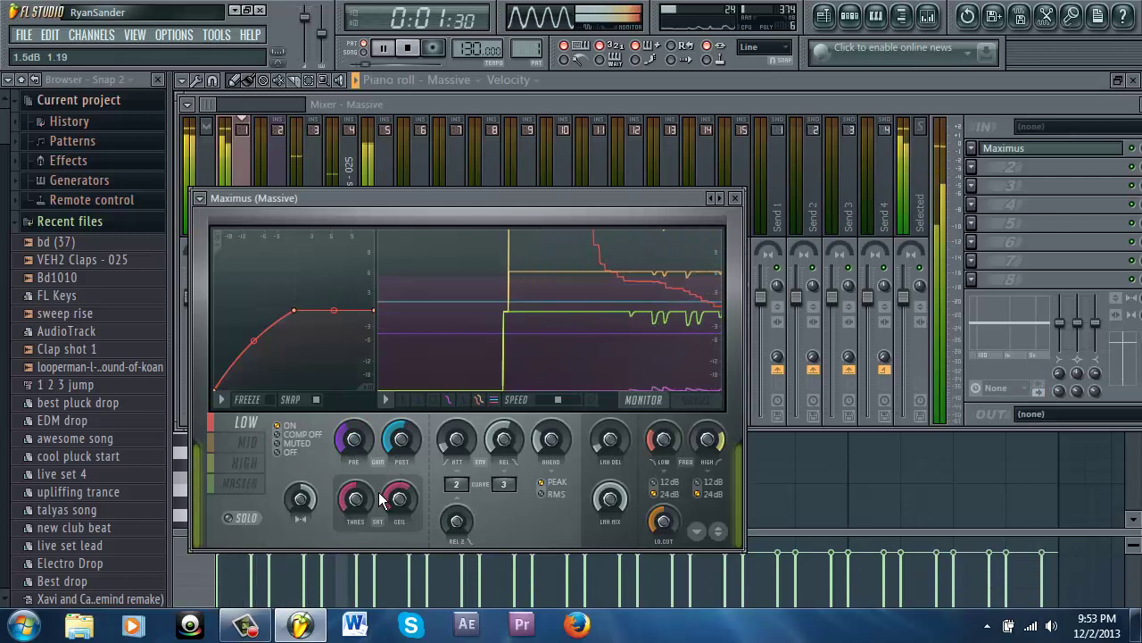
{"action": "left_click", "coordinate": [247, 443]}
{"action": "mouse_move", "coordinate": [356, 443]}
{"action": "left_mouse_down"}
{"action": "mouse_move", "coordinate": [315, 521]}
{"action": "mouse_move", "coordinate": [353, 420]}
{"action": "left_mouse_up"}
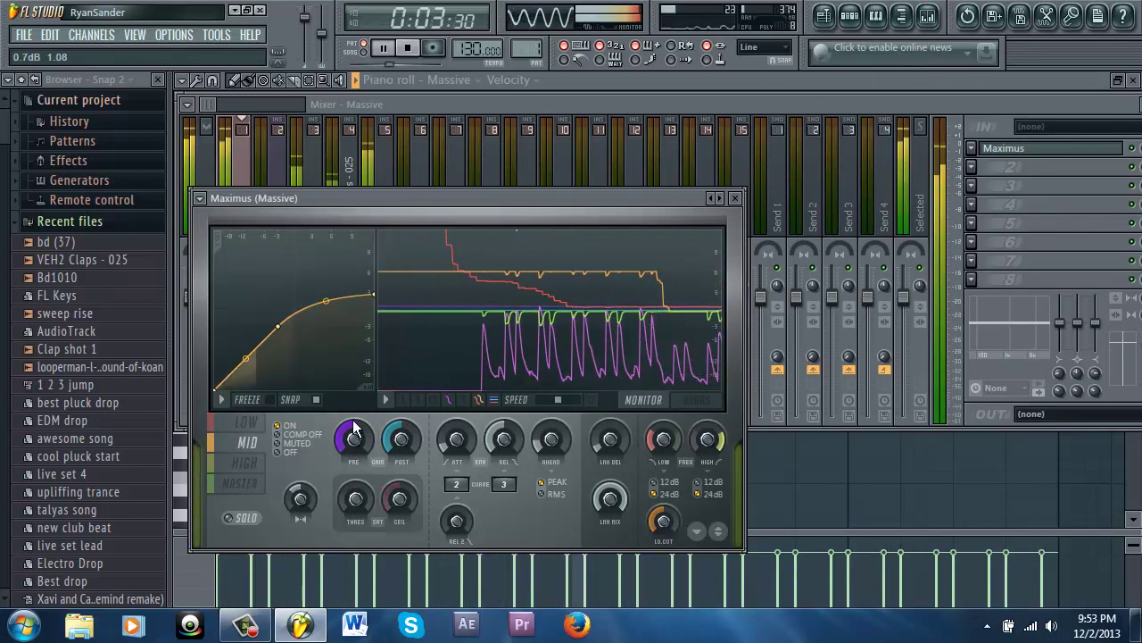
{"action": "left_click", "coordinate": [245, 463]}
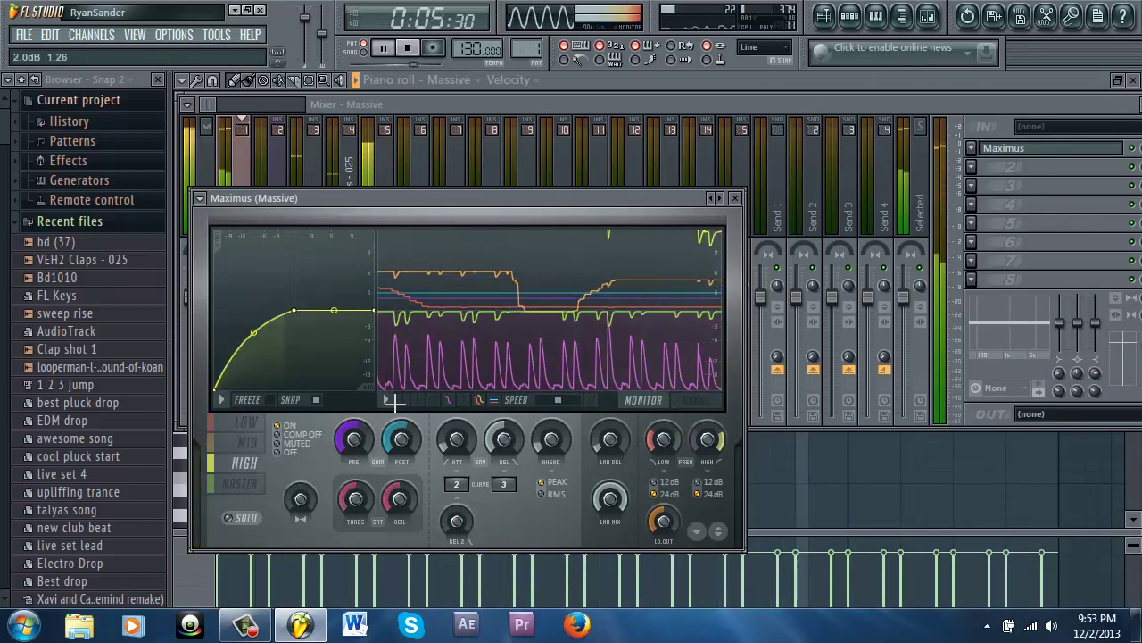
{"action": "left_click", "coordinate": [1029, 102]}
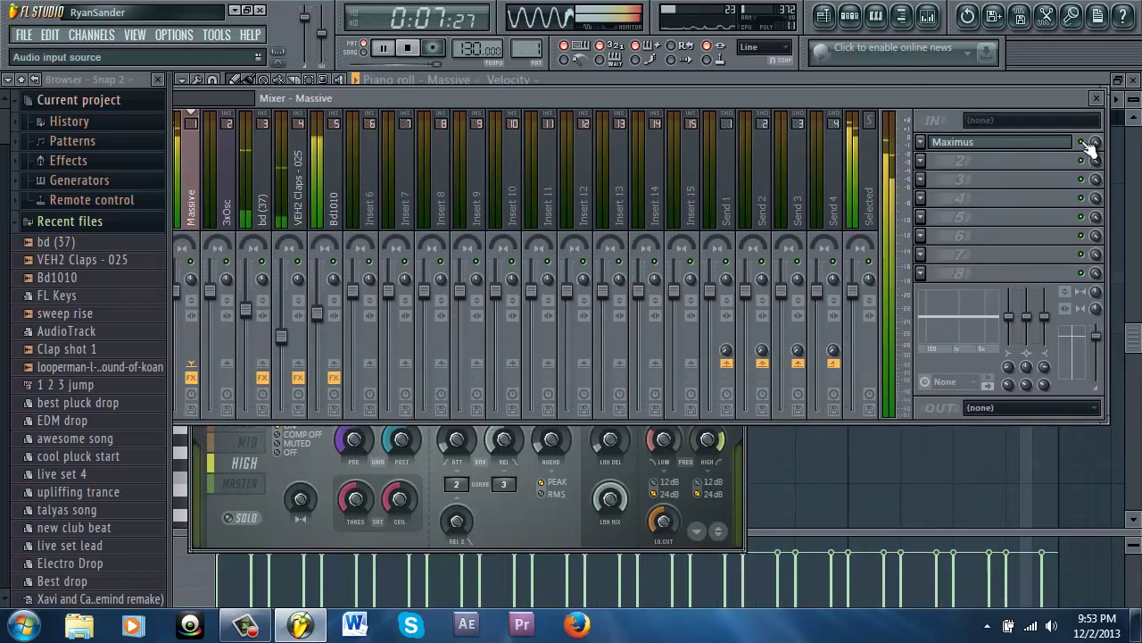
{"action": "key", "text": "space"}
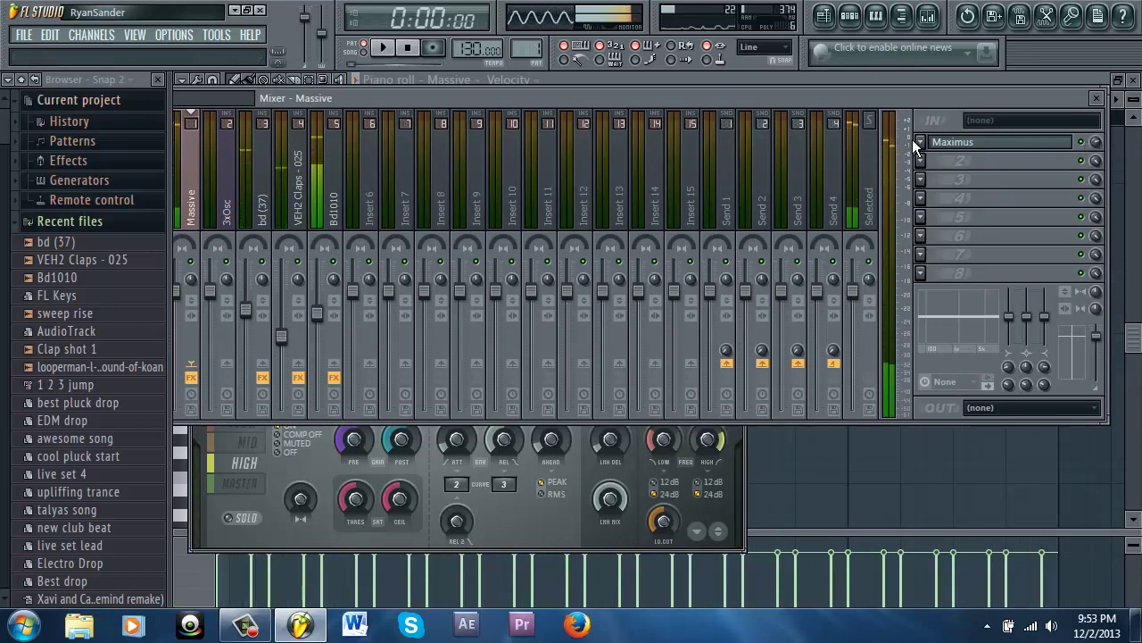
Step: Add Fruity Reeverb to the second effect slot of the Massive mixer track and preview the sound
{"action": "left_click", "coordinate": [920, 161]}
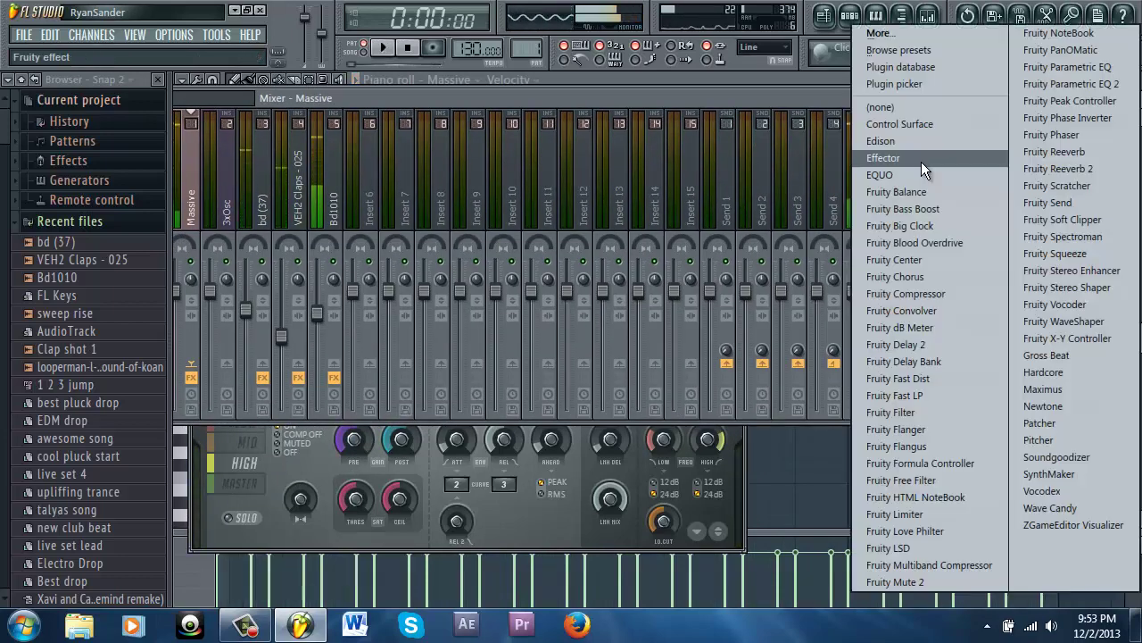
{"action": "left_click", "coordinate": [1094, 153]}
{"action": "key", "text": "space"}
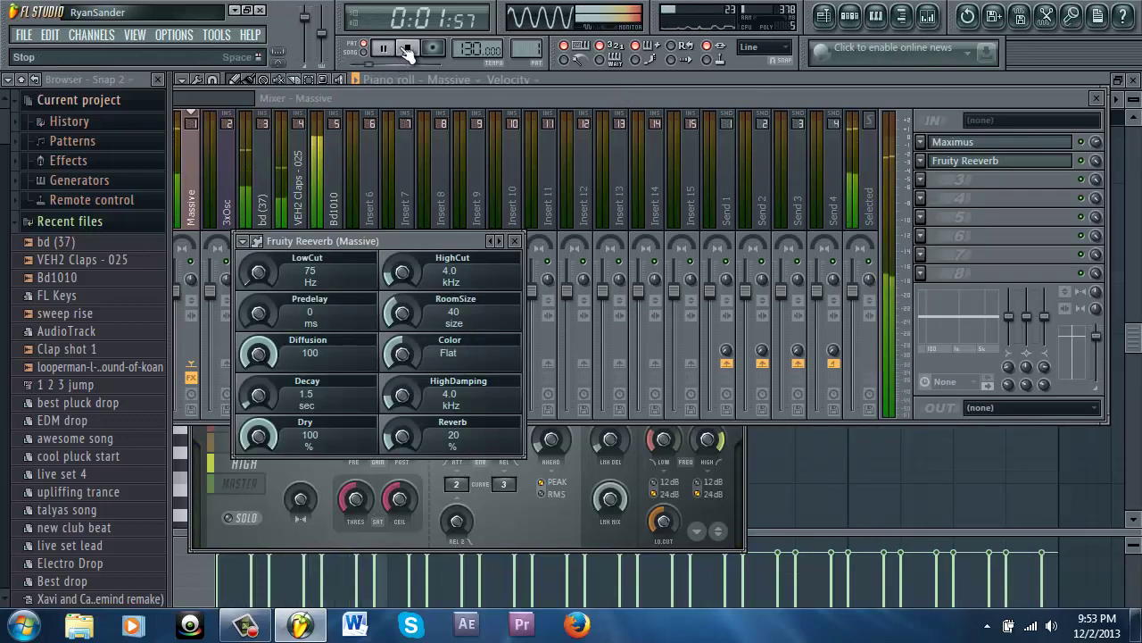
{"action": "key", "text": "space"}
Step: Bring up the channel rack and reopen the Massive channel's piano roll
{"action": "key", "text": "F6"}
{"action": "key", "text": "F6"}
{"action": "key", "text": "F6"}
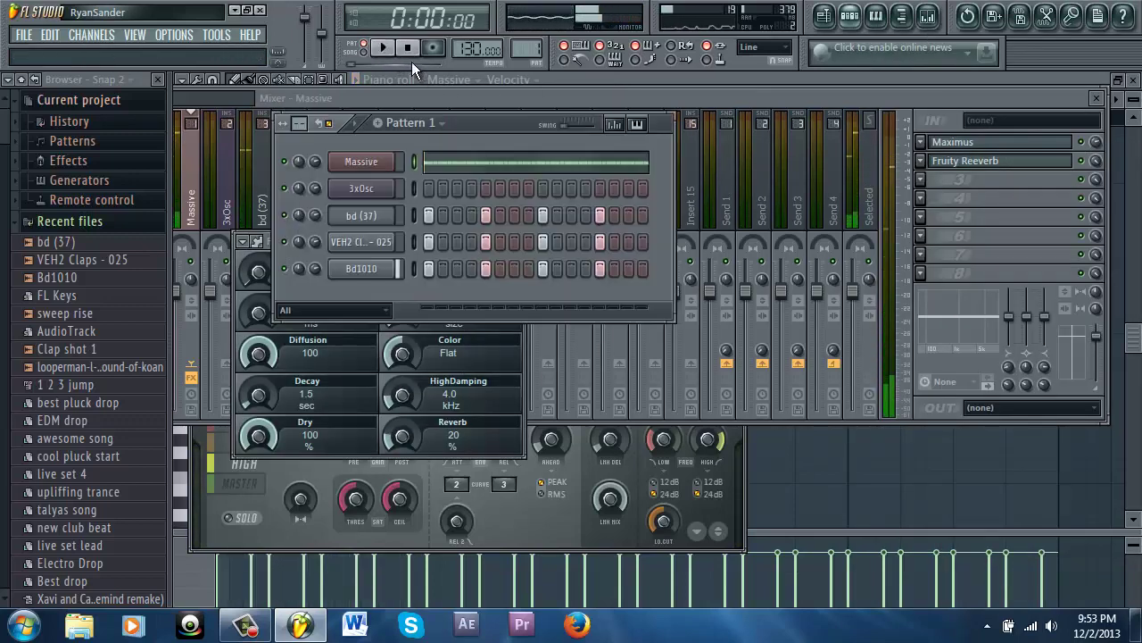
{"action": "left_click_drag", "start_coordinate": [459, 94], "coordinate": [459, 101]}
{"action": "key", "text": "F6"}
{"action": "left_click", "coordinate": [436, 169]}
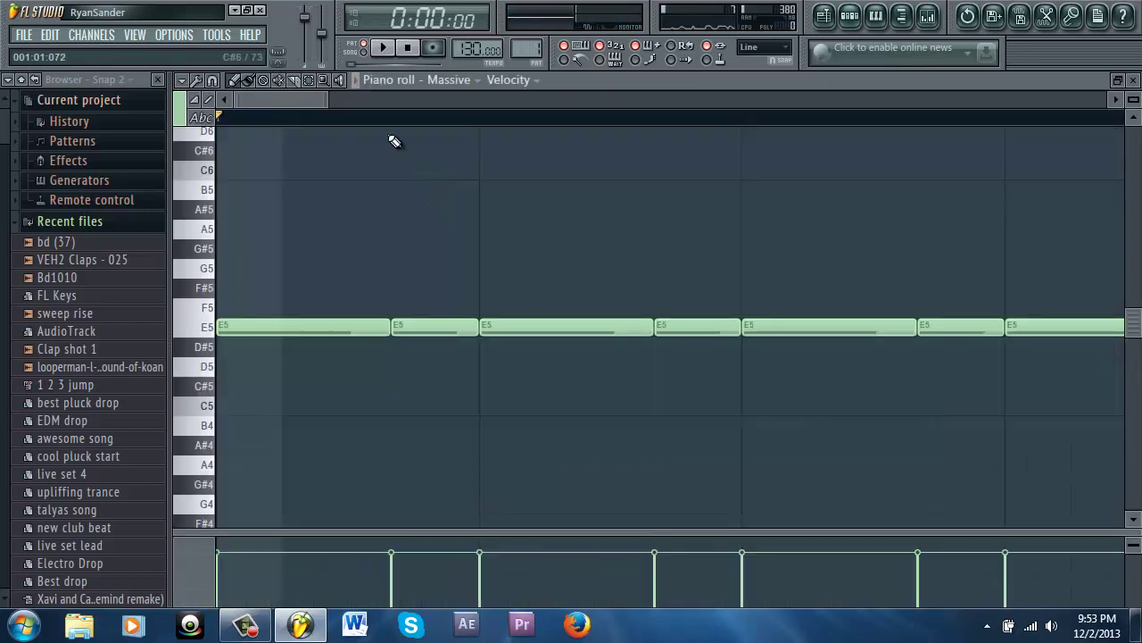
Step: Preview the pattern and replace the long E5 note at beat 4 of bar 1 with a short one
{"action": "scroll", "coordinate": [260, 150], "scroll_direction": "down", "scroll_amount": 5}
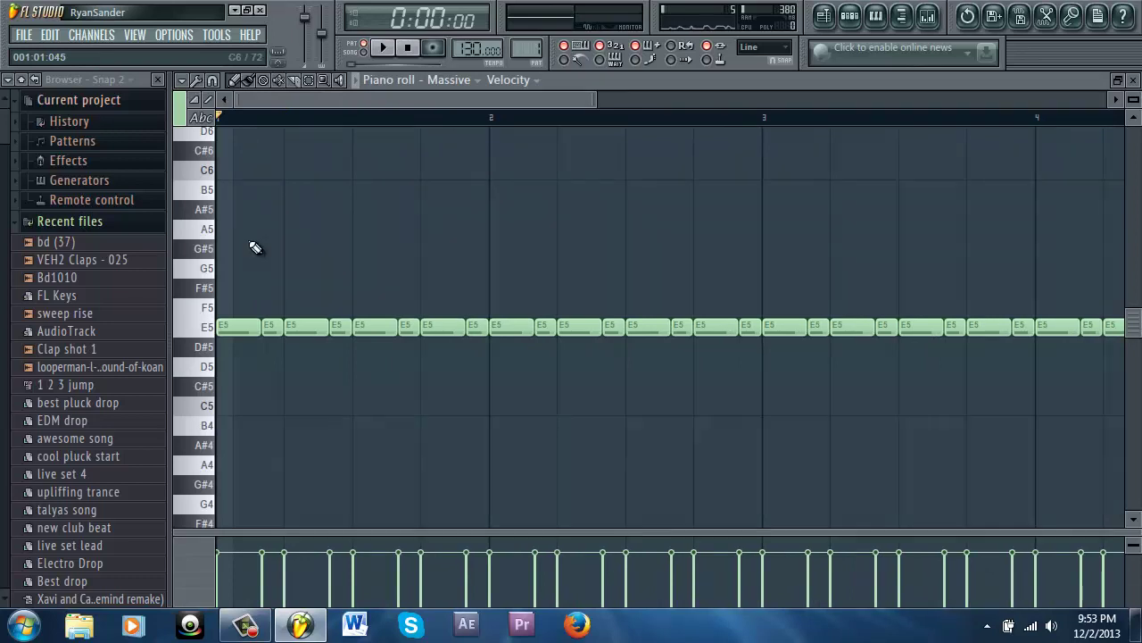
{"action": "scroll", "coordinate": [269, 312], "scroll_direction": "up", "scroll_amount": 2}
{"action": "scroll", "coordinate": [272, 330], "scroll_direction": "up", "scroll_amount": 1}
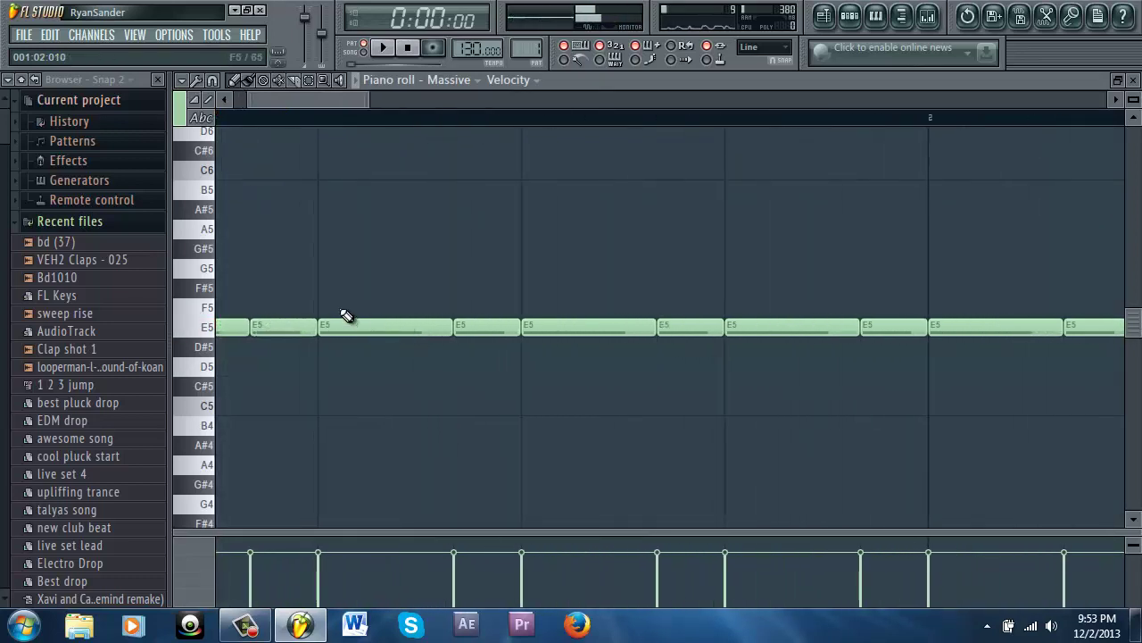
{"action": "key", "text": "space"}
{"action": "key", "text": "space"}
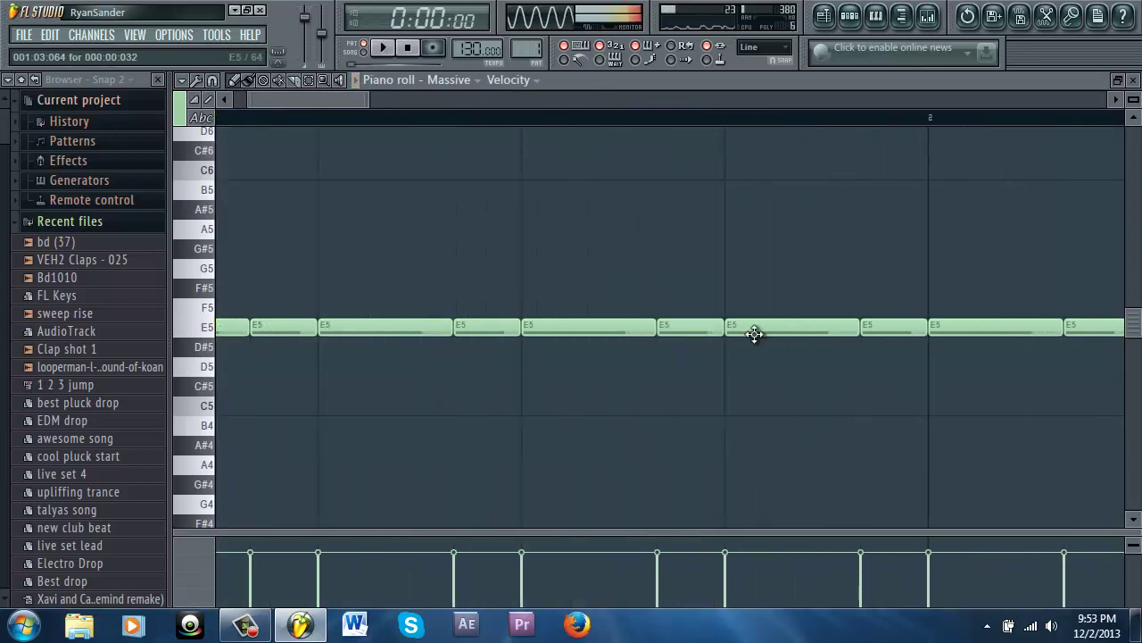
{"action": "right_click", "coordinate": [754, 334]}
{"action": "left_click", "coordinate": [730, 334]}
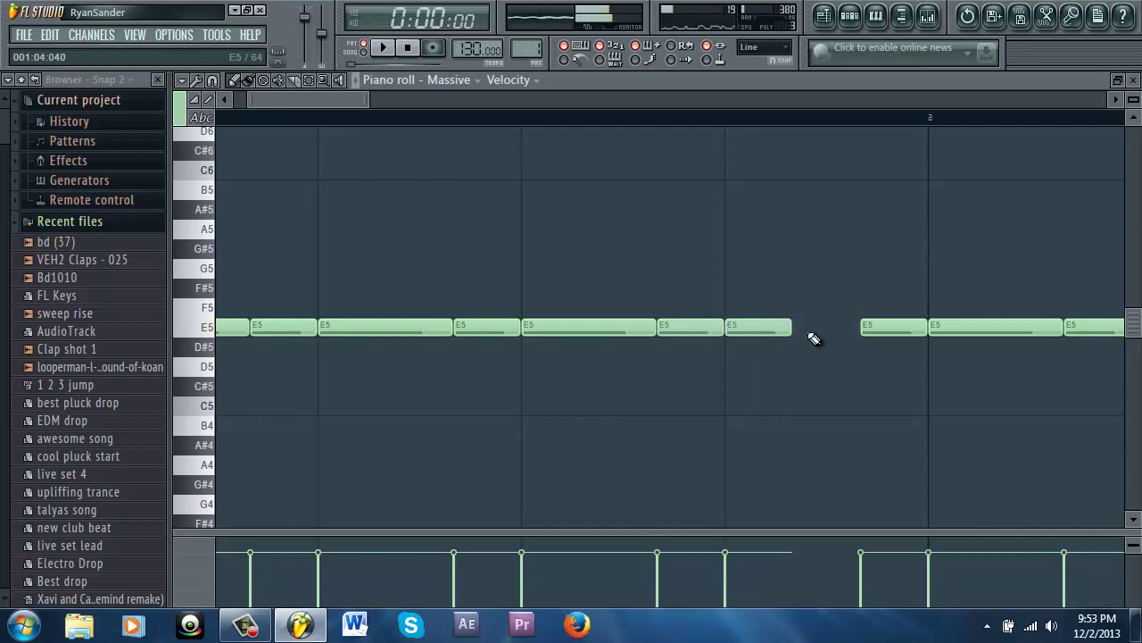
{"action": "left_click", "coordinate": [885, 328]}
{"action": "right_click", "coordinate": [871, 328]}
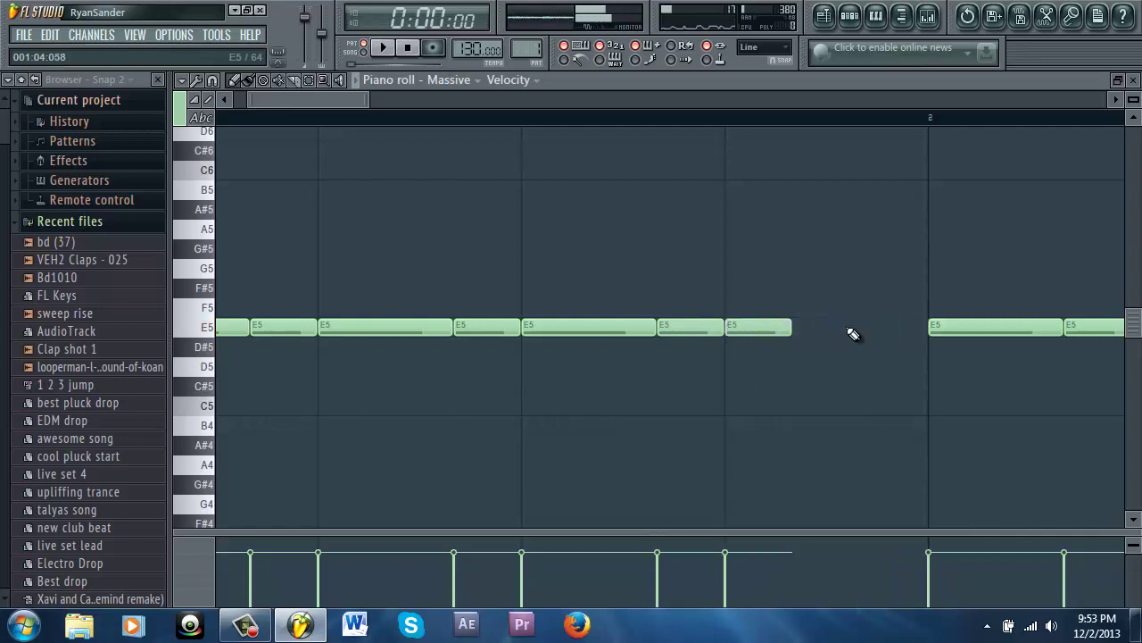
{"action": "left_click", "coordinate": [51, 35]}
{"action": "left_click", "coordinate": [62, 51]}
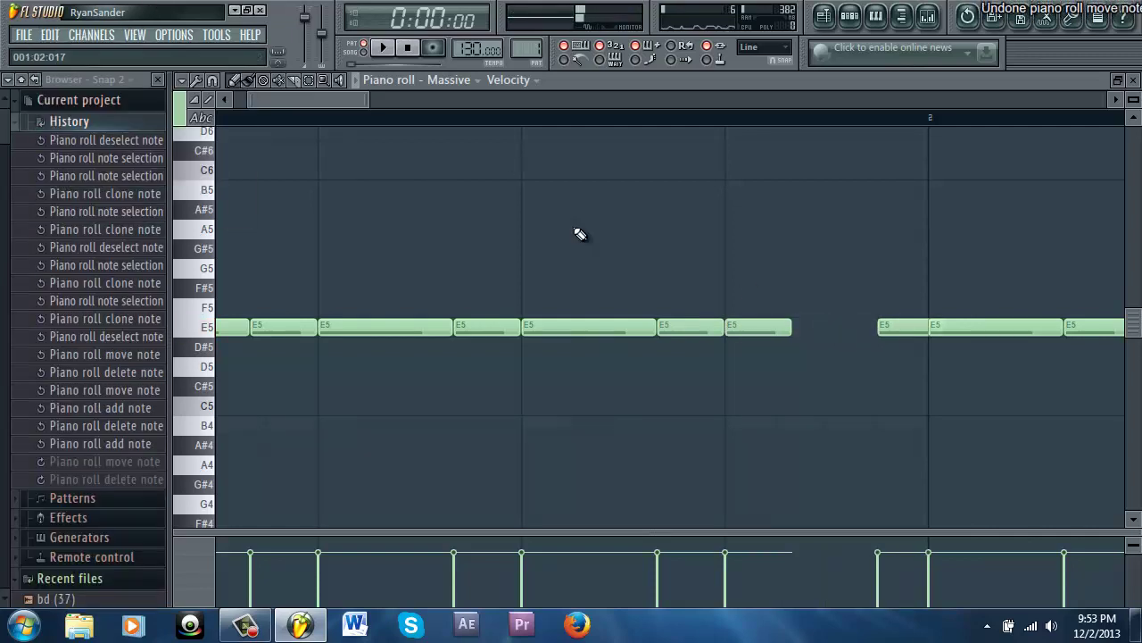
{"action": "left_click", "coordinate": [51, 35]}
{"action": "left_click", "coordinate": [55, 51]}
{"action": "left_click", "coordinate": [46, 35]}
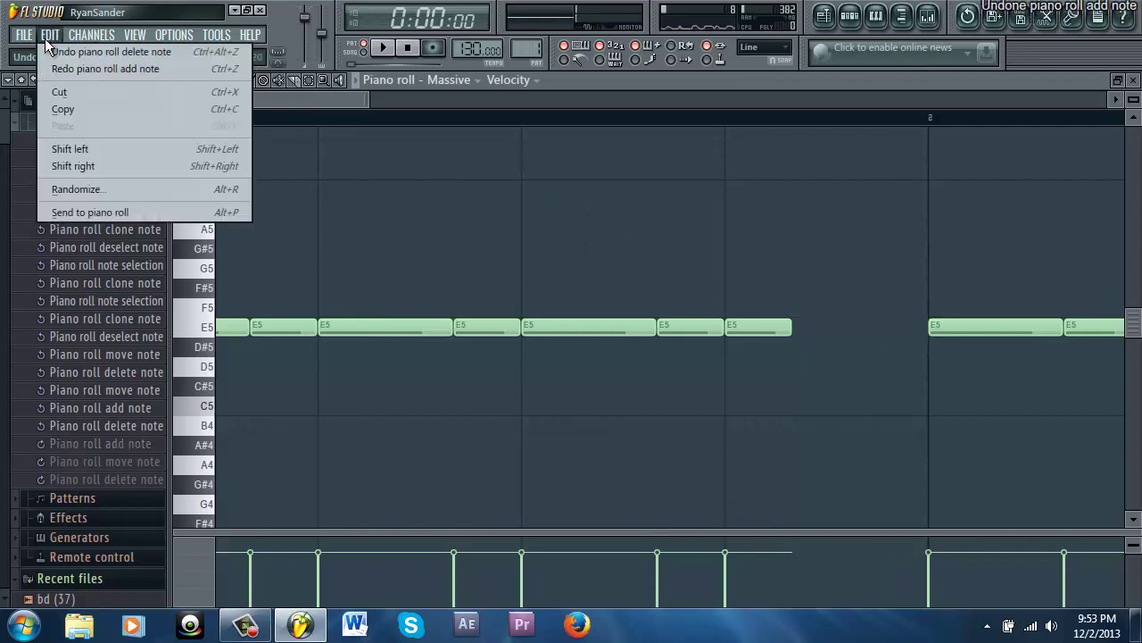
{"action": "left_click", "coordinate": [52, 50]}
Step: Try to fill the gap in beat 4 of bar 1 with short D#5 and E5 notes, nudging them into position
{"action": "left_click", "coordinate": [760, 330]}
{"action": "left_click", "coordinate": [788, 346]}
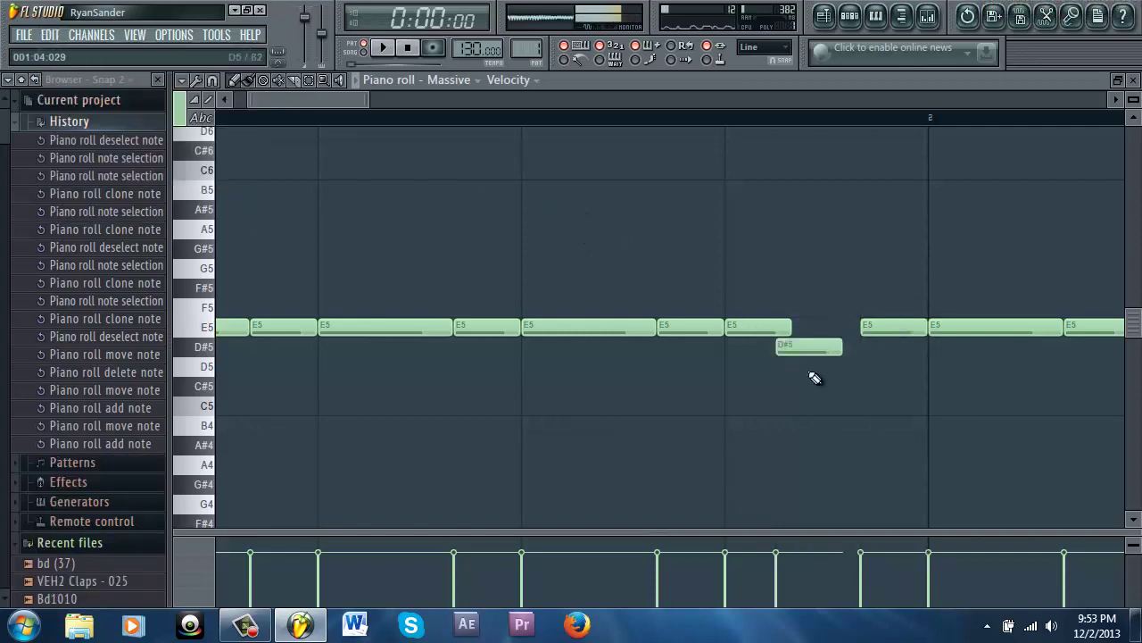
{"action": "right_click", "coordinate": [800, 350]}
{"action": "left_click", "coordinate": [829, 349]}
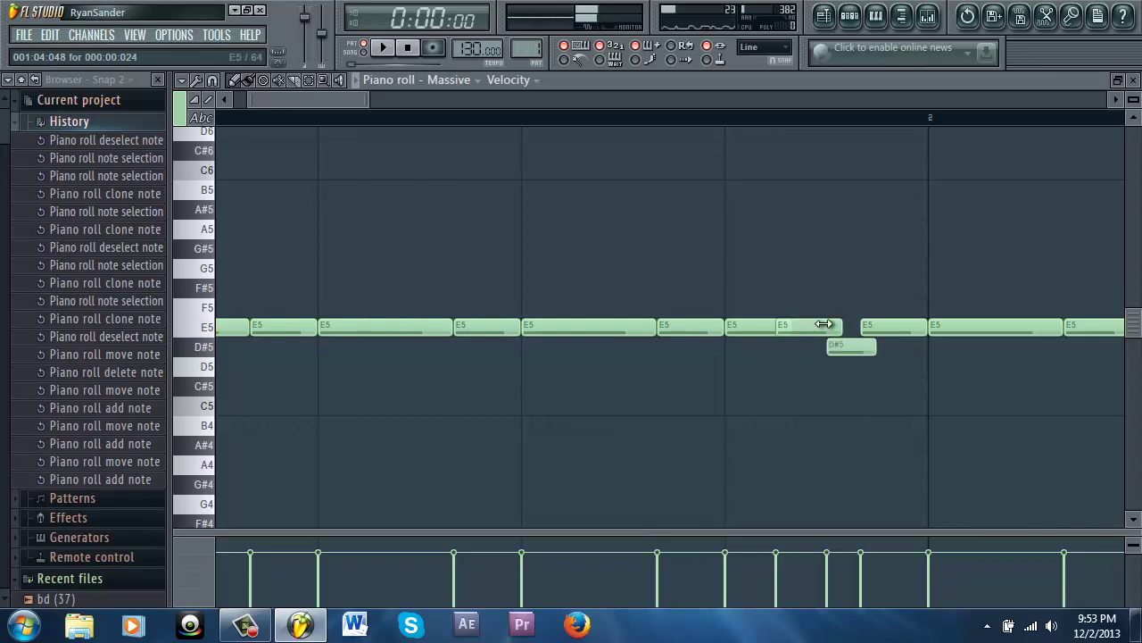
{"action": "left_click_drag", "start_coordinate": [843, 350], "coordinate": [795, 351]}
{"action": "mouse_move", "coordinate": [794, 351]}
{"action": "left_mouse_down"}
{"action": "mouse_move", "coordinate": [828, 368]}
{"action": "mouse_move", "coordinate": [795, 341]}
{"action": "left_mouse_up"}
{"action": "key", "text": "shift+Right"}
{"action": "key", "text": "shift+Right"}
{"action": "key", "text": "shift+Right"}
{"action": "key", "text": "shift+Right"}
{"action": "key", "text": "shift+Right"}
{"action": "key", "text": "shift+Right"}
{"action": "key", "text": "shift+Right"}
{"action": "right_click", "coordinate": [819, 349]}
Step: Place a short D#5 note in the beat 4 gap of bar 1, nudge it flush between its neighbours, and raise it to E5
{"action": "left_click", "coordinate": [762, 333]}
{"action": "left_click", "coordinate": [824, 370]}
{"action": "left_click", "coordinate": [794, 341], "text": "ctrl"}
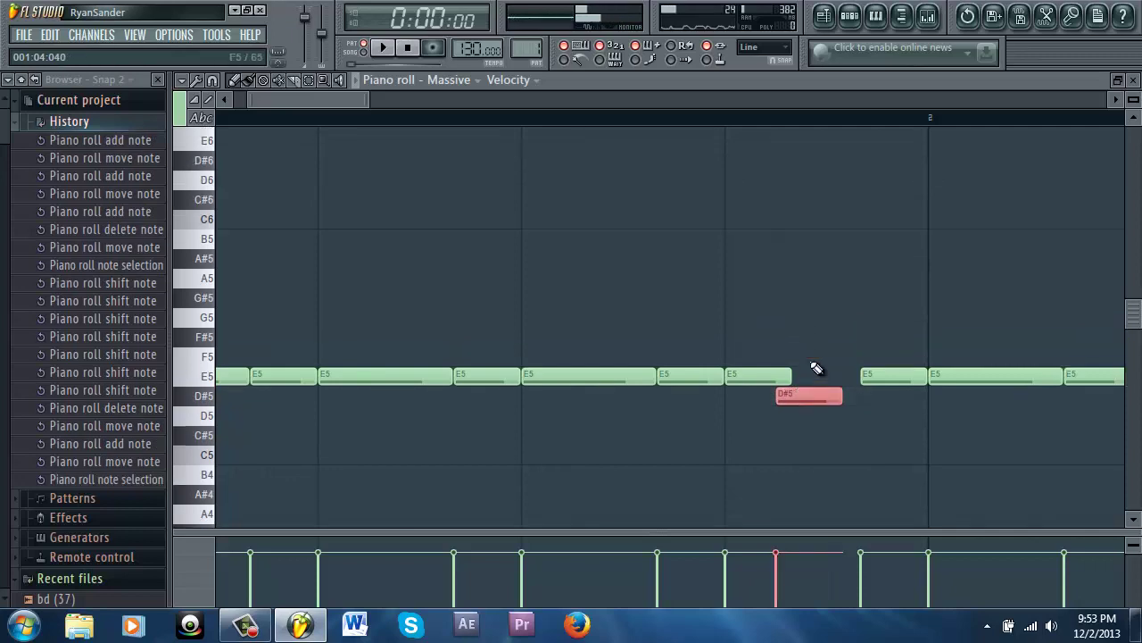
{"action": "key", "text": "shift+Right"}
{"action": "key", "text": "shift+Right"}
{"action": "key", "text": "shift+Right"}
{"action": "key", "text": "shift+Right"}
{"action": "key", "text": "shift+Right"}
{"action": "key", "text": "shift+Right"}
{"action": "key", "text": "shift+Right"}
{"action": "key", "text": "shift+Right"}
{"action": "key", "text": "shift+Right"}
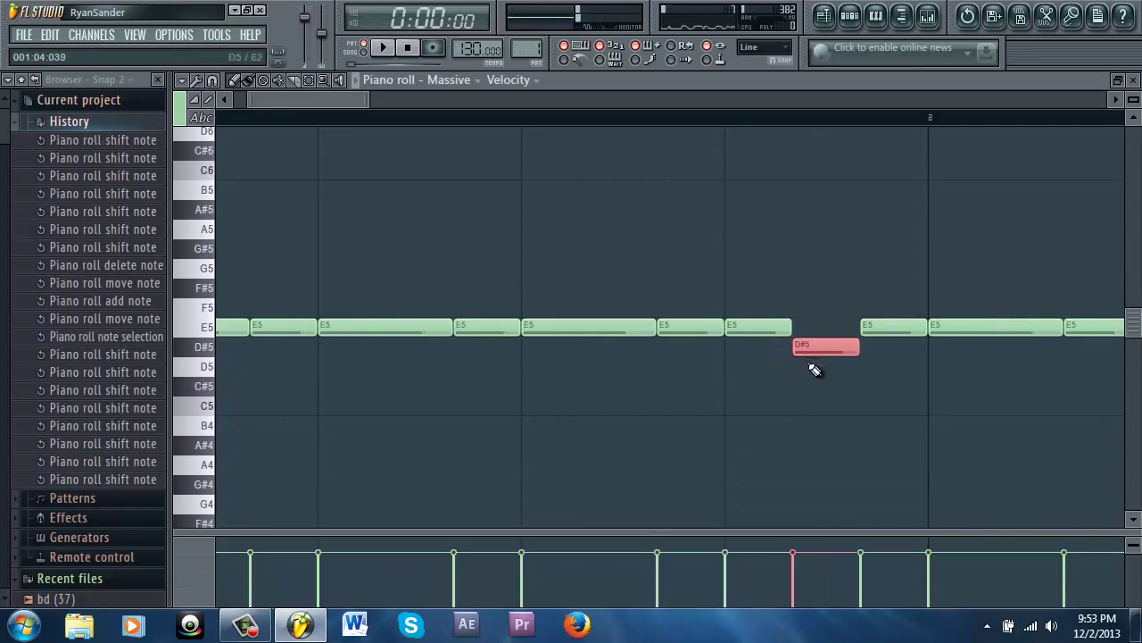
{"action": "key", "text": "shift+Left"}
{"action": "key", "text": "ctrl+d"}
{"action": "left_click_drag", "start_coordinate": [811, 347], "coordinate": [812, 327]}
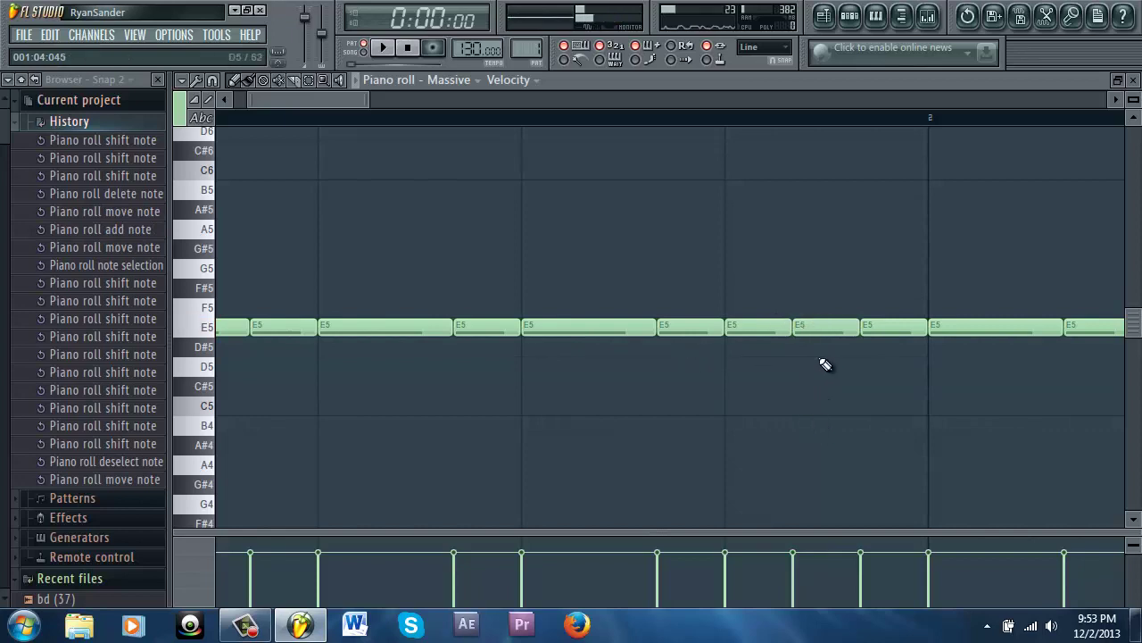
Step: Play back the beat 4 notes of bar 1 on their own and the whole pattern from the start
{"action": "left_click_drag", "start_coordinate": [736, 123], "coordinate": [928, 125]}
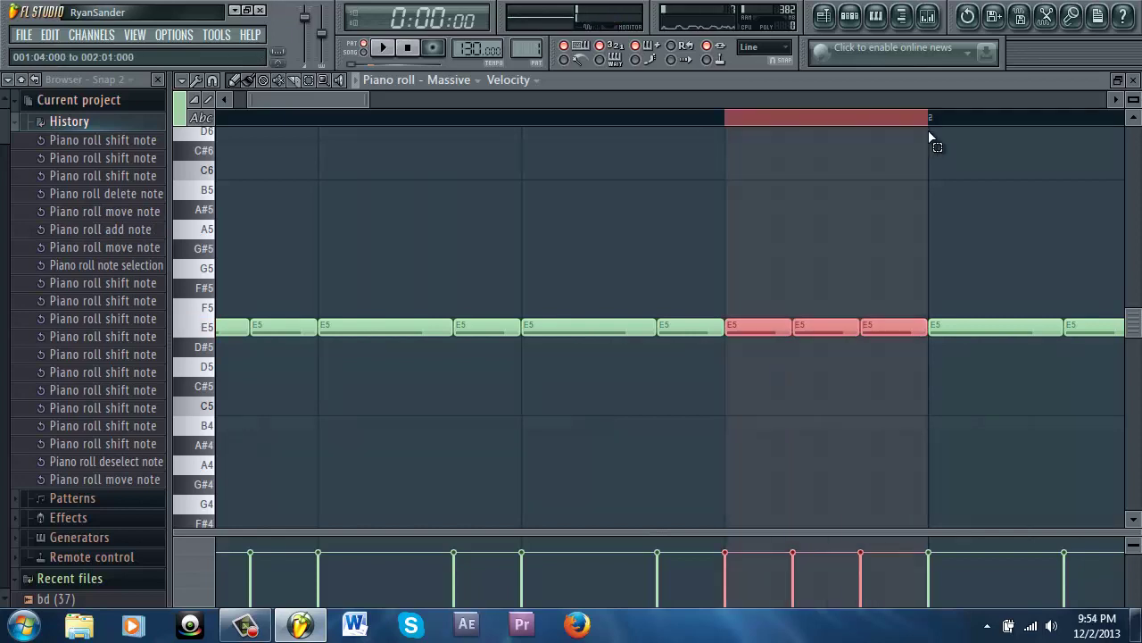
{"action": "key", "text": "space"}
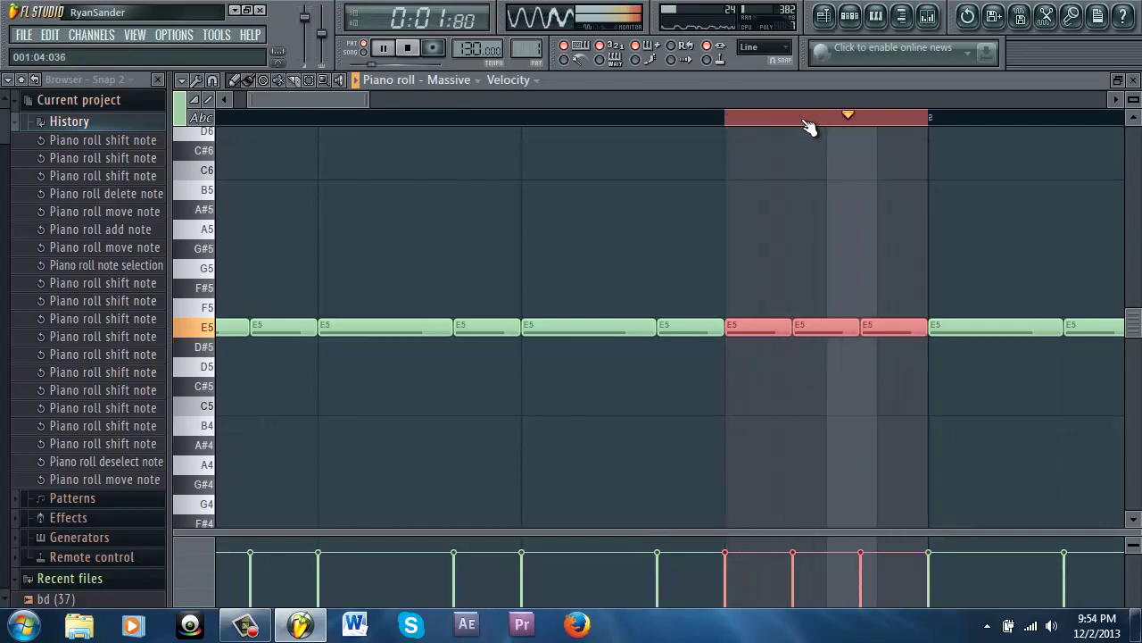
{"action": "key", "text": "space"}
{"action": "key", "text": "ctrl+d"}
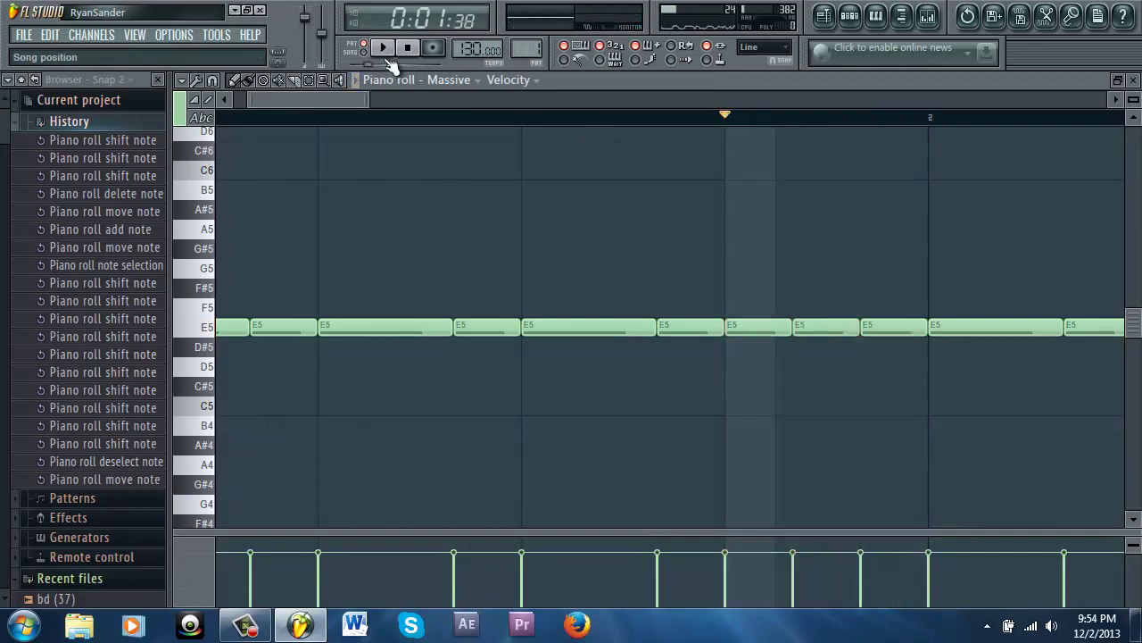
{"action": "left_click", "coordinate": [415, 59]}
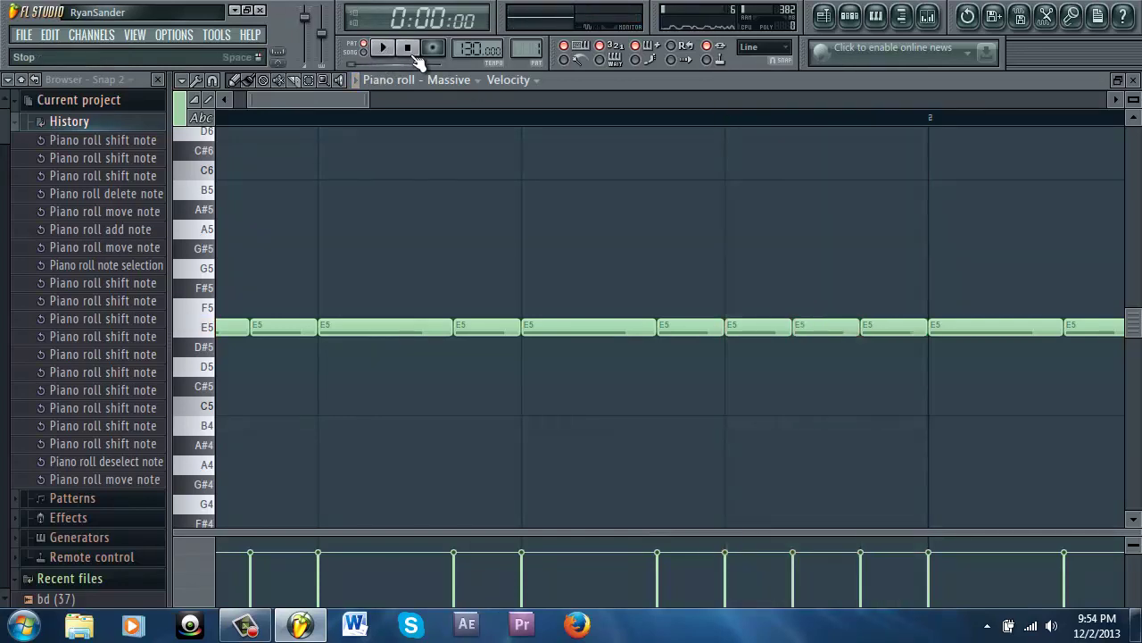
{"action": "left_click_drag", "start_coordinate": [344, 98], "coordinate": [215, 113]}
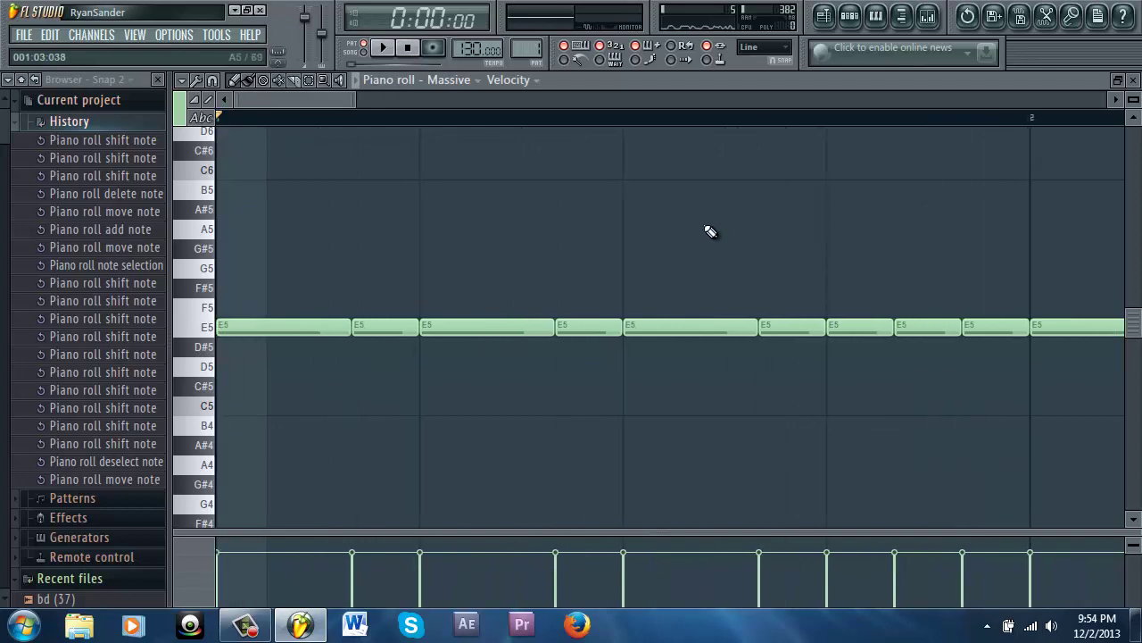
{"action": "key", "text": "space"}
{"action": "scroll", "coordinate": [710, 232], "scroll_direction": "down", "scroll_amount": 3, "text": "ctrl"}
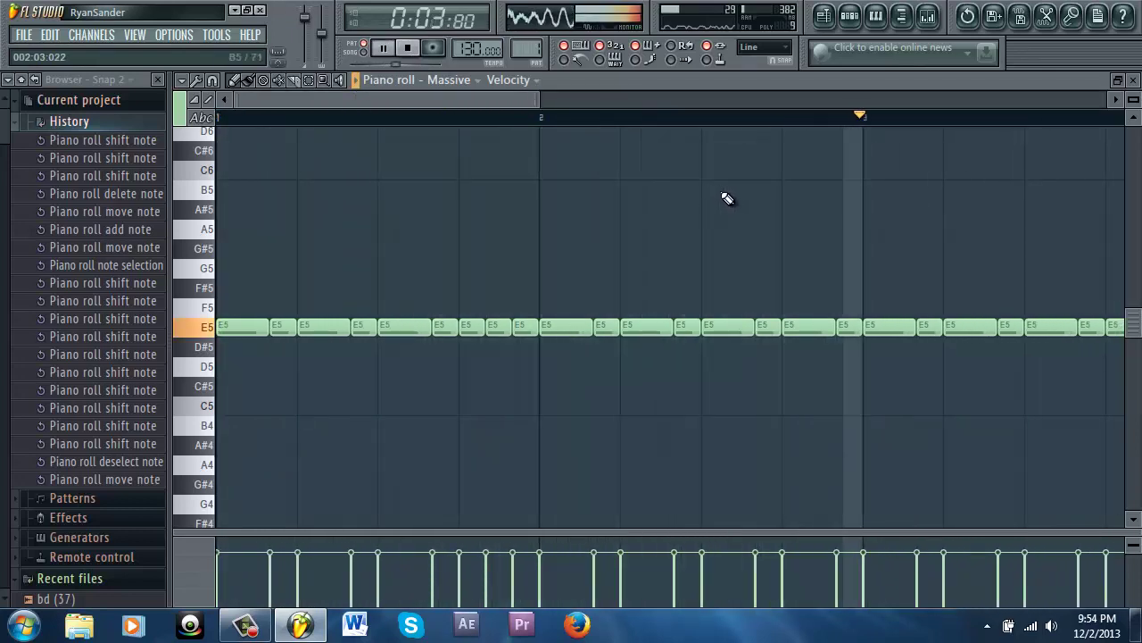
{"action": "key", "text": "space"}
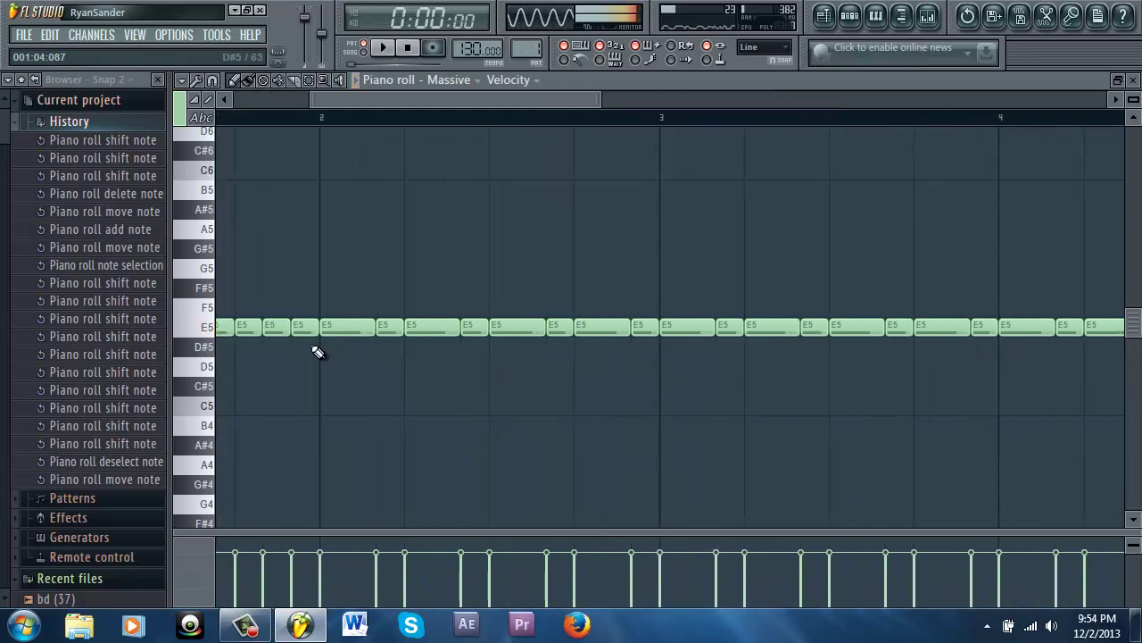
Step: Replace the beat 4 notes in bars 2, 3 and 4 with copies of the three short E5 notes from bar 1
{"action": "mouse_move", "coordinate": [317, 350]}
{"action": "left_mouse_down"}
{"action": "mouse_move", "coordinate": [256, 301]}
{"action": "mouse_move", "coordinate": [395, 311]}
{"action": "mouse_move", "coordinate": [623, 287]}
{"action": "left_mouse_up"}
{"action": "right_click", "coordinate": [602, 326]}
{"action": "mouse_move", "coordinate": [581, 317]}
{"action": "left_mouse_down"}
{"action": "mouse_move", "coordinate": [578, 343]}
{"action": "mouse_move", "coordinate": [579, 328]}
{"action": "mouse_move", "coordinate": [721, 333]}
{"action": "mouse_move", "coordinate": [711, 329]}
{"action": "mouse_move", "coordinate": [730, 339]}
{"action": "mouse_move", "coordinate": [890, 309]}
{"action": "mouse_move", "coordinate": [922, 315]}
{"action": "mouse_move", "coordinate": [895, 329]}
{"action": "left_mouse_up"}
{"action": "scroll", "coordinate": [633, 335], "scroll_direction": "down", "scroll_amount": 3}
{"action": "right_click", "coordinate": [748, 328]}
{"action": "left_click", "coordinate": [725, 304]}
{"action": "right_click", "coordinate": [937, 332]}
{"action": "left_click", "coordinate": [866, 266]}
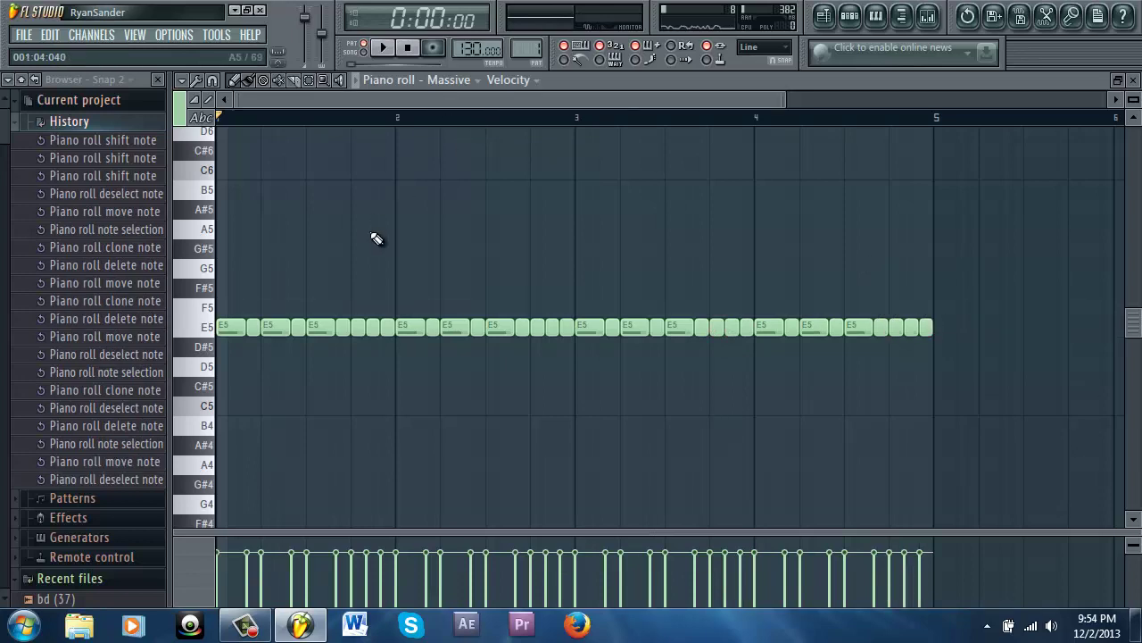
Step: Preview the four-bar pattern and raise the last short E5 note of bar 2 to G5
{"action": "key", "text": "space"}
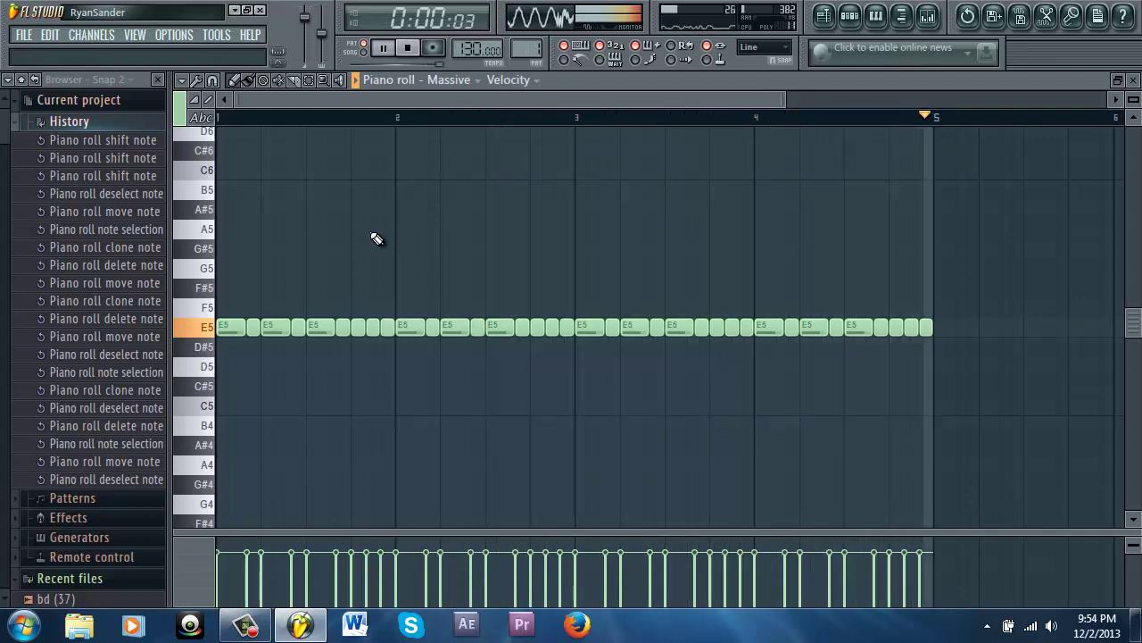
{"action": "key", "text": "space"}
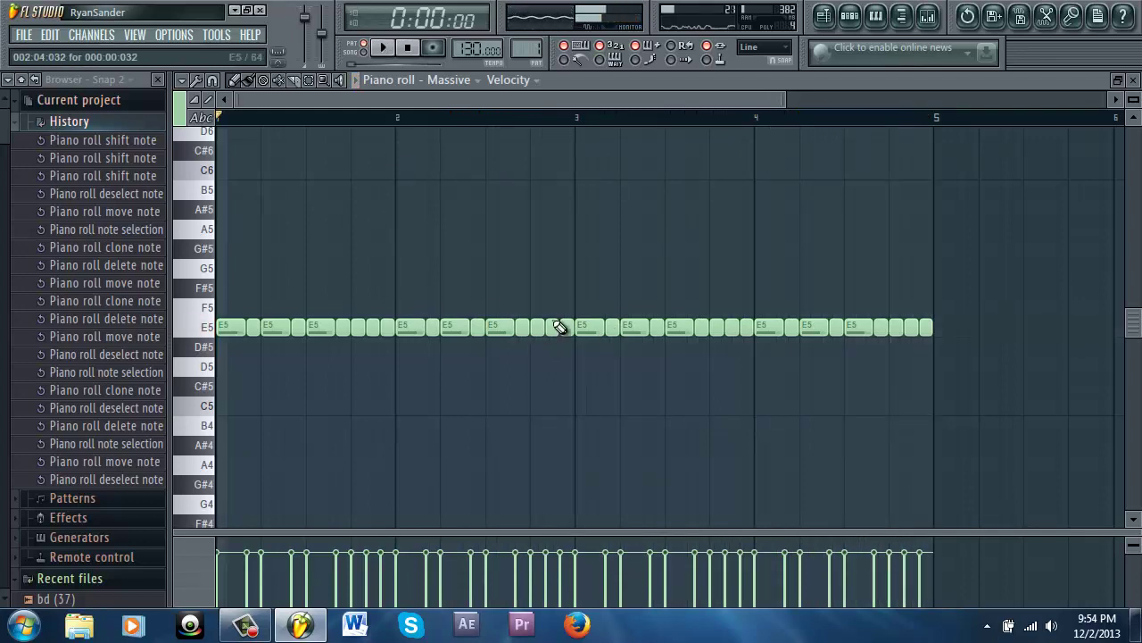
{"action": "left_click", "coordinate": [562, 304]}
{"action": "right_click", "coordinate": [568, 305]}
{"action": "scroll", "coordinate": [566, 324], "scroll_direction": "up", "scroll_amount": 3}
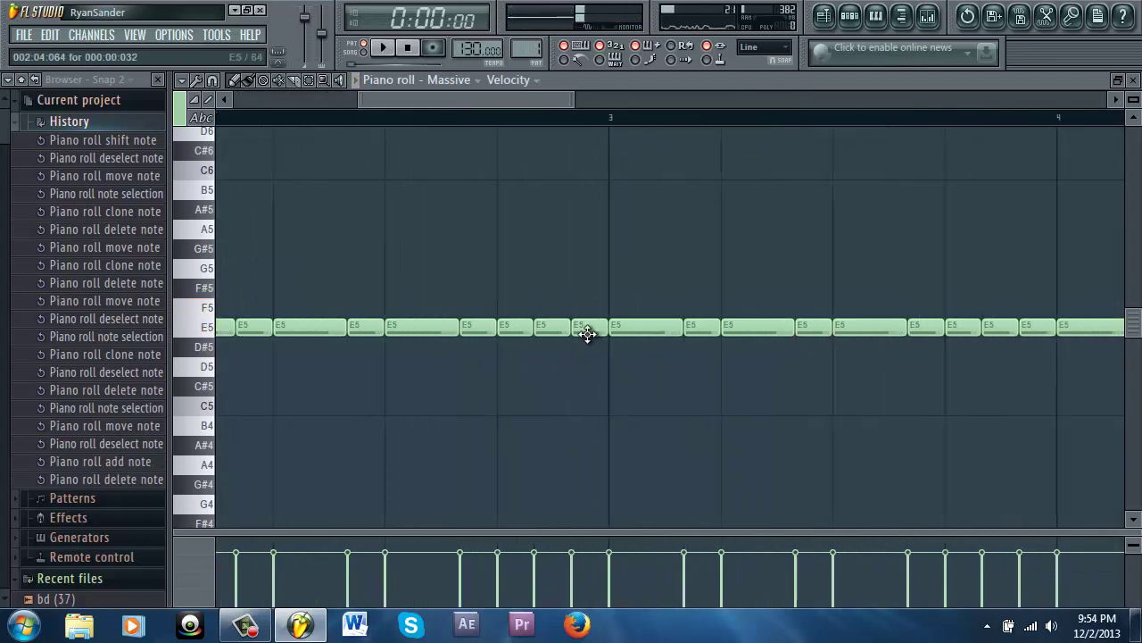
{"action": "left_click", "coordinate": [591, 325]}
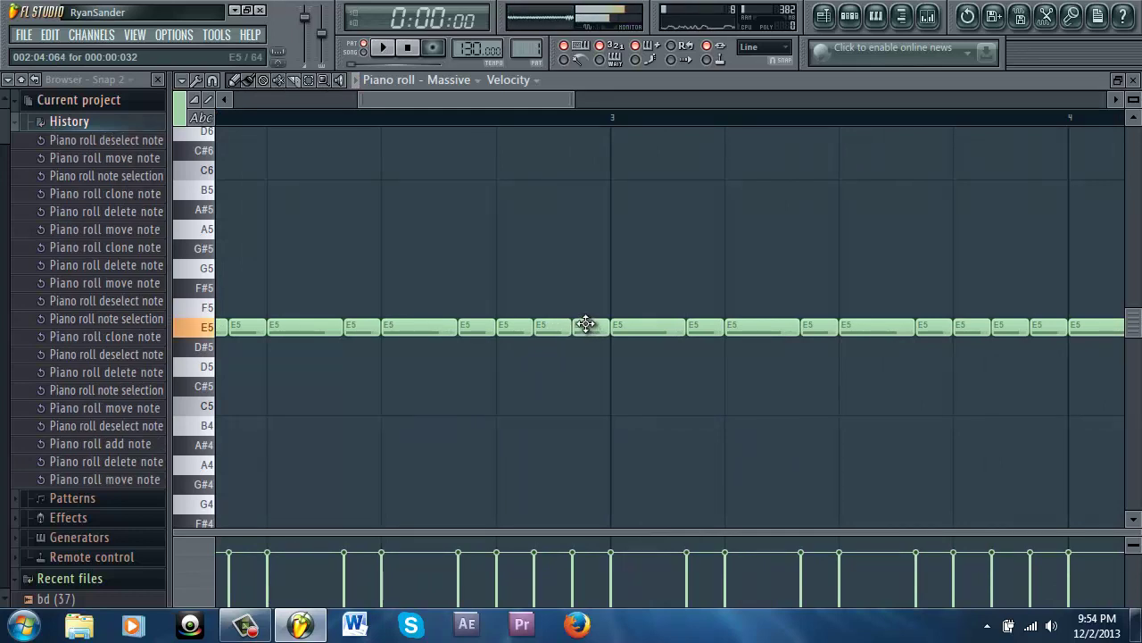
{"action": "left_click_drag", "start_coordinate": [587, 324], "coordinate": [595, 241]}
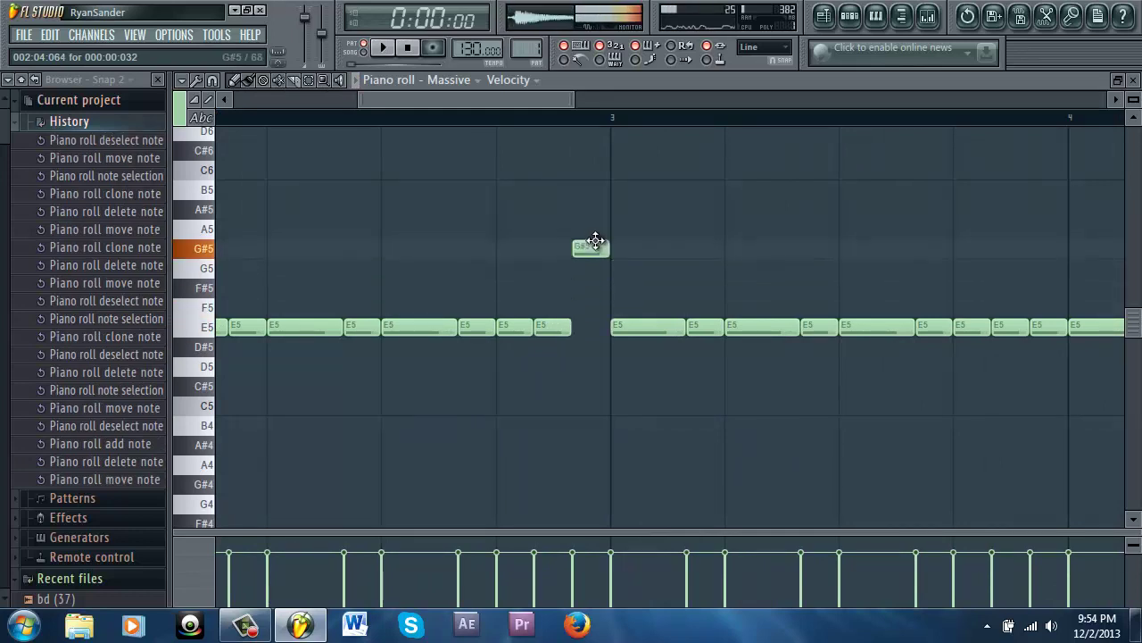
{"action": "left_click", "coordinate": [594, 264]}
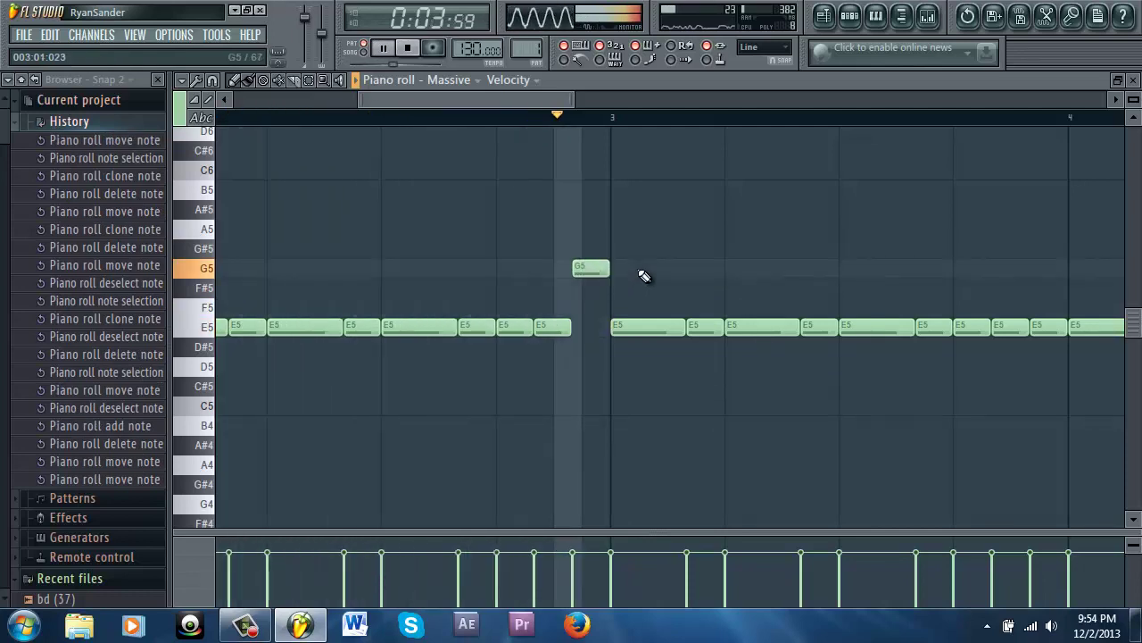
Step: Raise the last two short notes of bar 4 to G5 and A5 and play back the ending
{"action": "scroll", "coordinate": [681, 266], "scroll_direction": "down", "scroll_amount": 2}
{"action": "scroll", "coordinate": [954, 346], "scroll_direction": "up", "scroll_amount": 3}
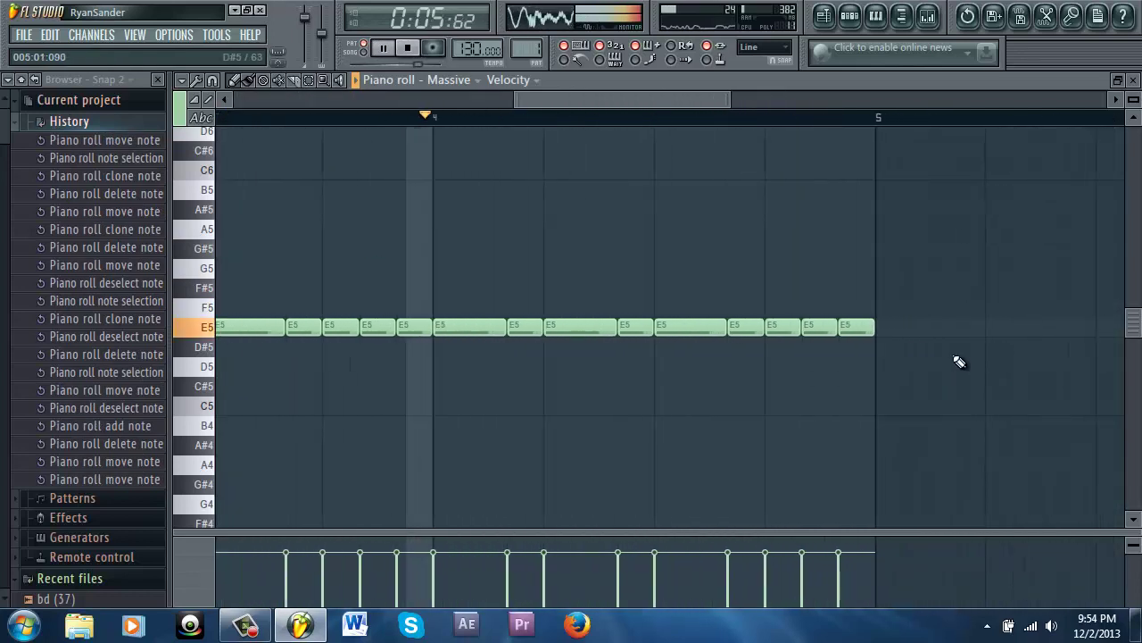
{"action": "key", "text": "space"}
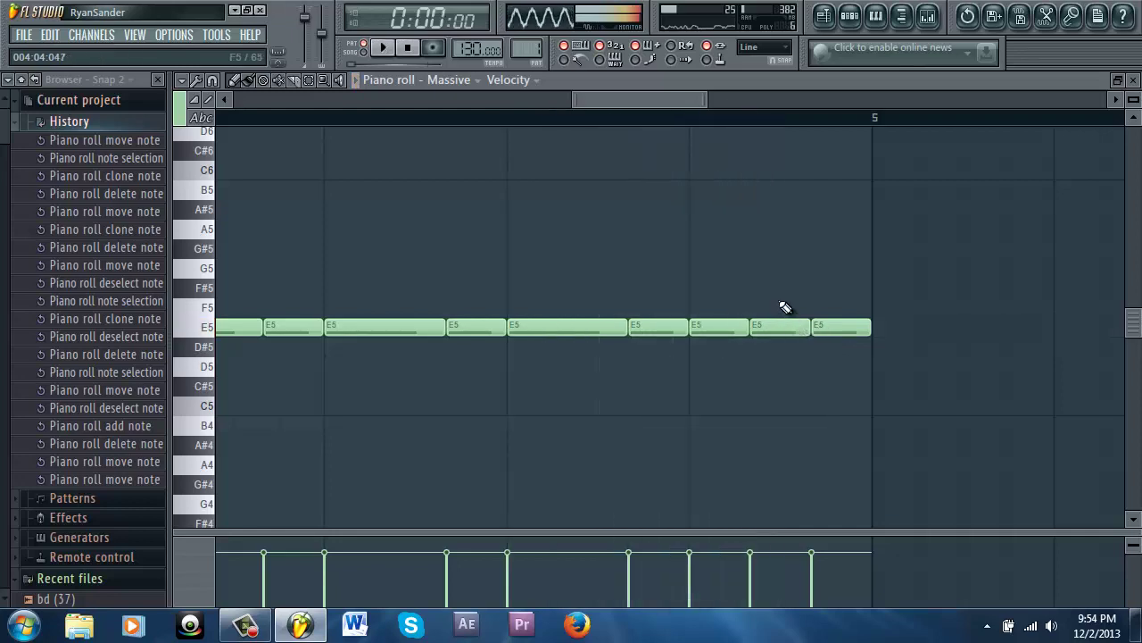
{"action": "left_click_drag", "start_coordinate": [769, 324], "coordinate": [762, 250]}
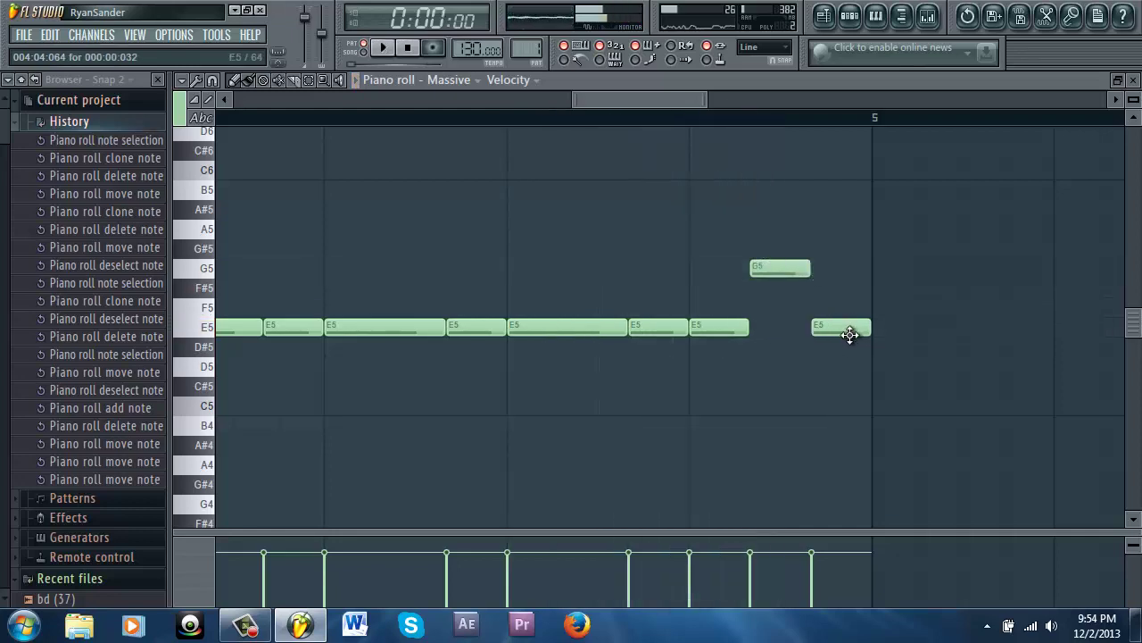
{"action": "left_click_drag", "start_coordinate": [845, 327], "coordinate": [843, 230]}
{"action": "key", "text": "space"}
{"action": "scroll", "coordinate": [681, 309], "scroll_direction": "down", "scroll_amount": 3}
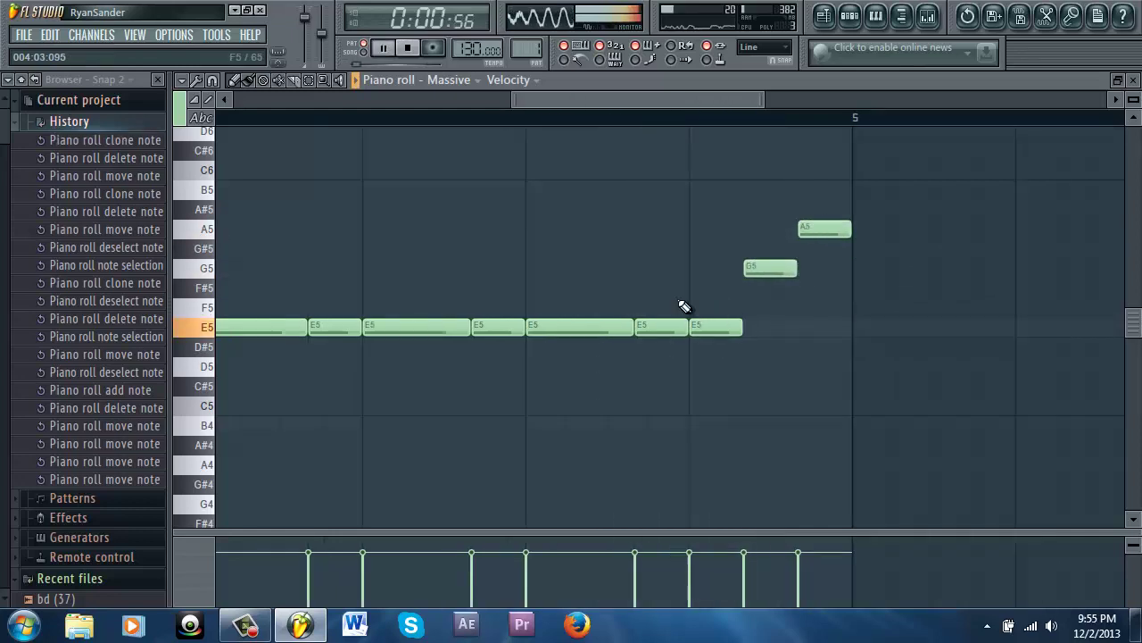
{"action": "left_click", "coordinate": [662, 119]}
{"action": "key", "text": "space"}
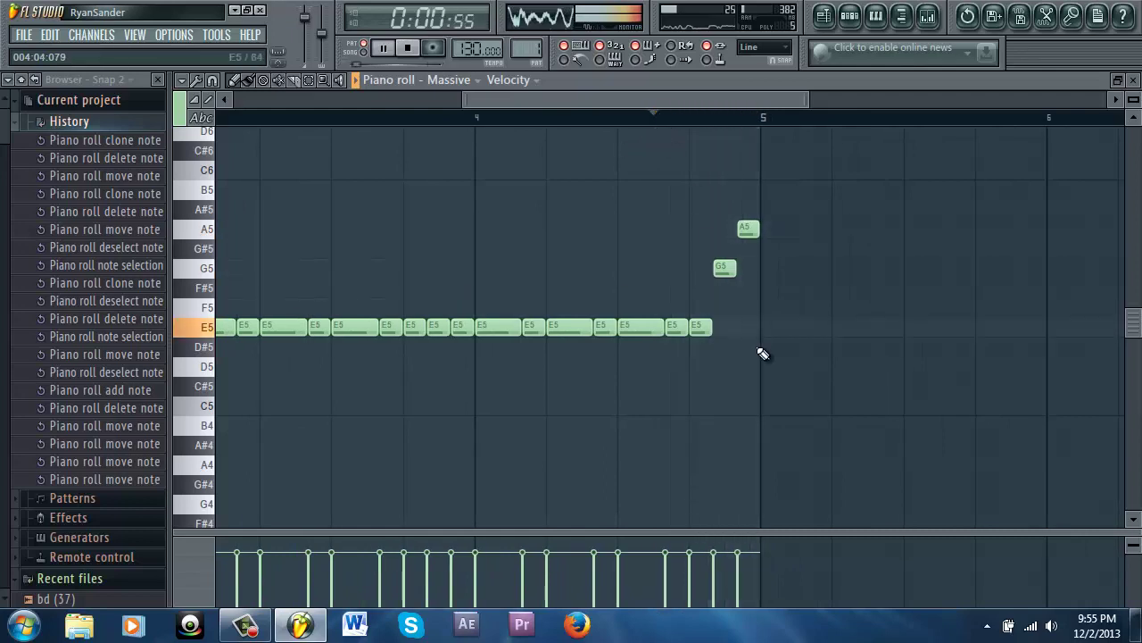
Step: Clone the whole four-bar melody one octave down to E4 and another octave down to E3
{"action": "scroll", "coordinate": [781, 366], "scroll_direction": "down", "scroll_amount": 3}
{"action": "left_click_drag", "start_coordinate": [757, 396], "coordinate": [92, 180]}
{"action": "mouse_move", "coordinate": [223, 329]}
{"action": "left_mouse_down"}
{"action": "mouse_move", "coordinate": [219, 486]}
{"action": "mouse_move", "coordinate": [1, 369]}
{"action": "left_mouse_up"}
{"action": "key", "text": "space"}
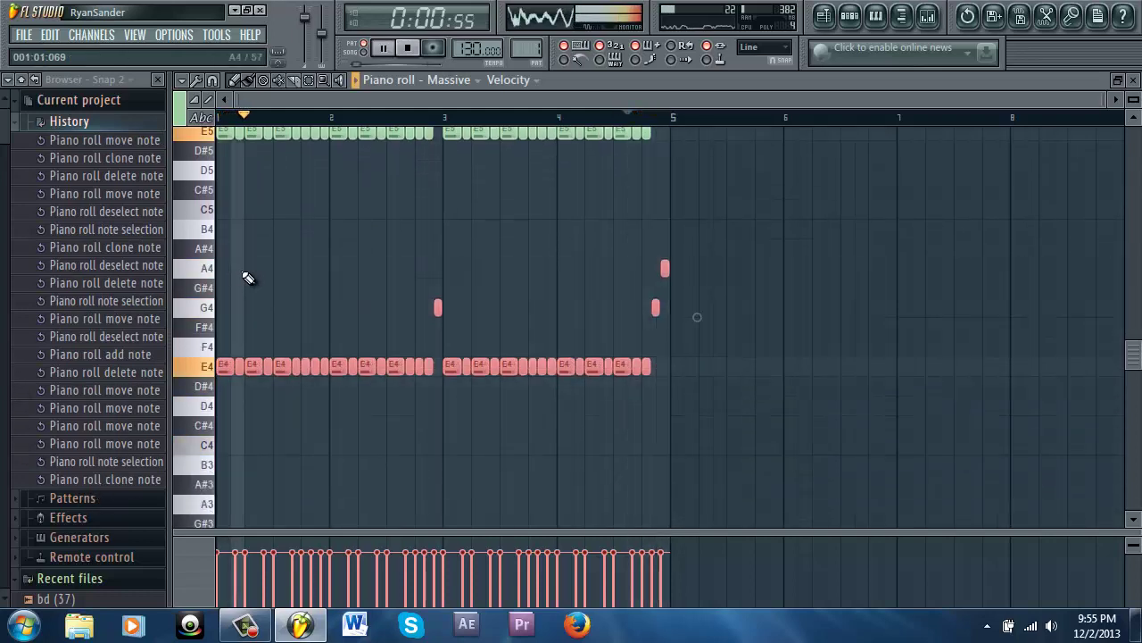
{"action": "scroll", "coordinate": [235, 372], "scroll_direction": "down", "scroll_amount": 3}
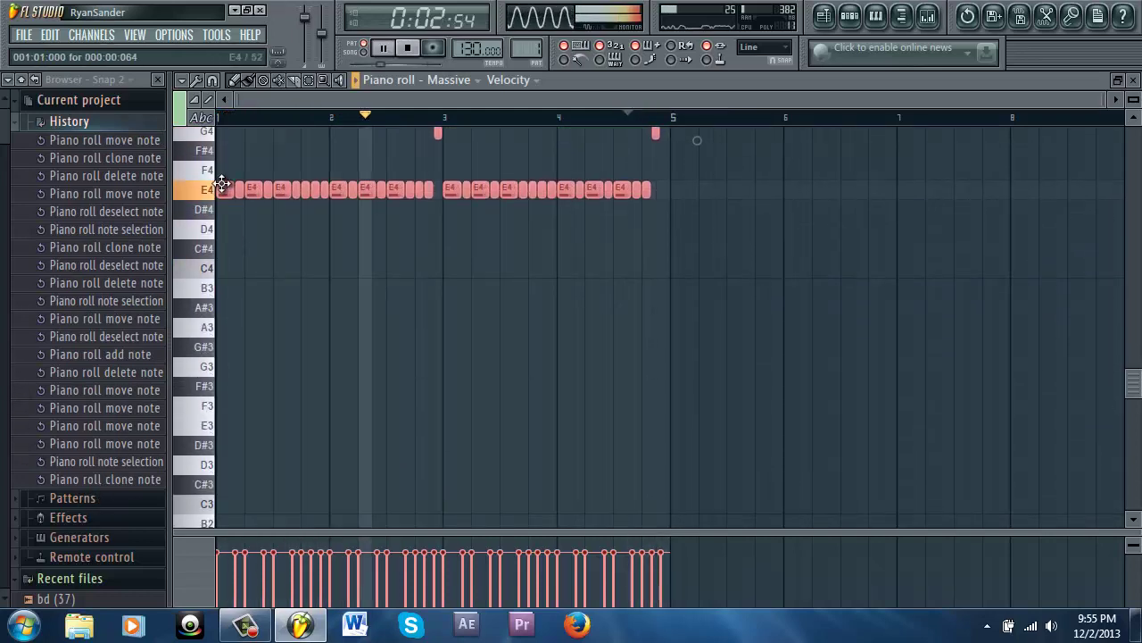
{"action": "mouse_move", "coordinate": [224, 193]}
{"action": "left_mouse_down"}
{"action": "mouse_move", "coordinate": [198, 434]}
{"action": "mouse_move", "coordinate": [200, 423]}
{"action": "left_mouse_up"}
{"action": "left_click", "coordinate": [309, 336], "text": "ctrl"}
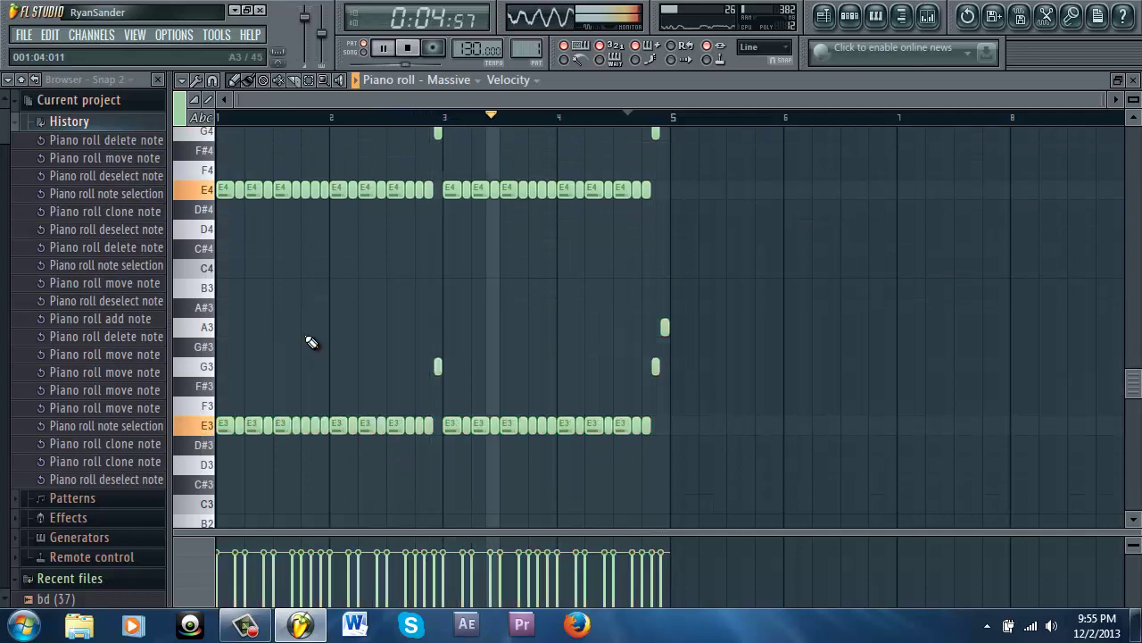
Step: Try a copy of the E5 melody one octave up at E6 during playback, and delete that copy
{"action": "left_click_drag", "start_coordinate": [788, 473], "coordinate": [84, 361]}
{"action": "left_click_drag", "start_coordinate": [771, 338], "coordinate": [13, 134]}
{"action": "mouse_move", "coordinate": [219, 297]}
{"action": "left_mouse_down"}
{"action": "mouse_move", "coordinate": [137, 130]}
{"action": "mouse_move", "coordinate": [81, 122]}
{"action": "mouse_move", "coordinate": [48, 217]}
{"action": "left_mouse_up"}
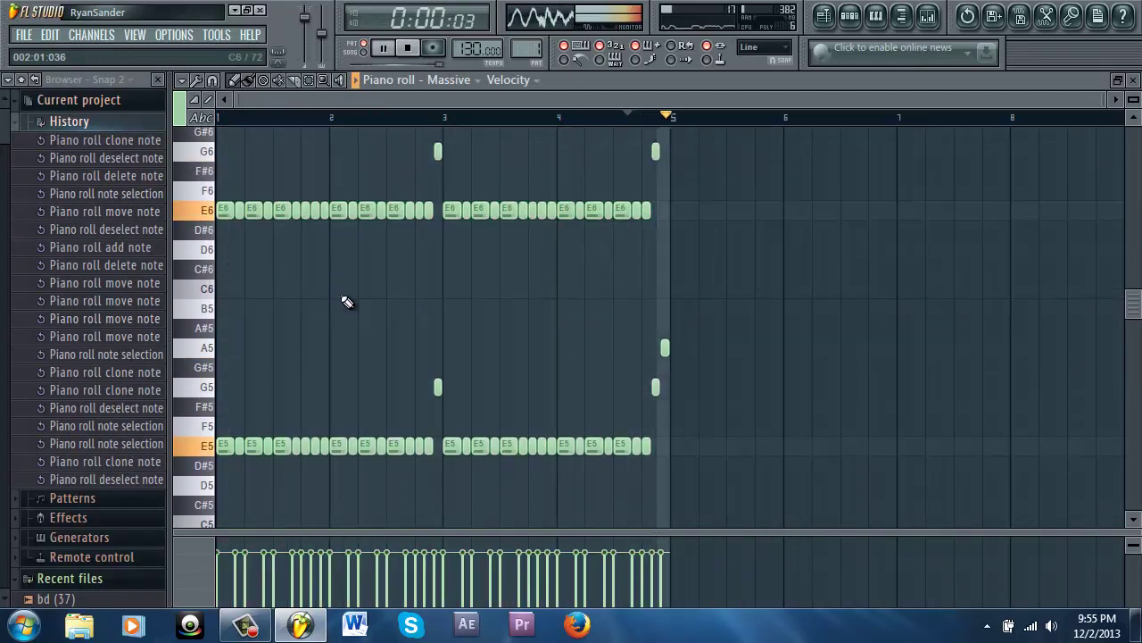
{"action": "scroll", "coordinate": [385, 168], "scroll_direction": "up", "scroll_amount": 3}
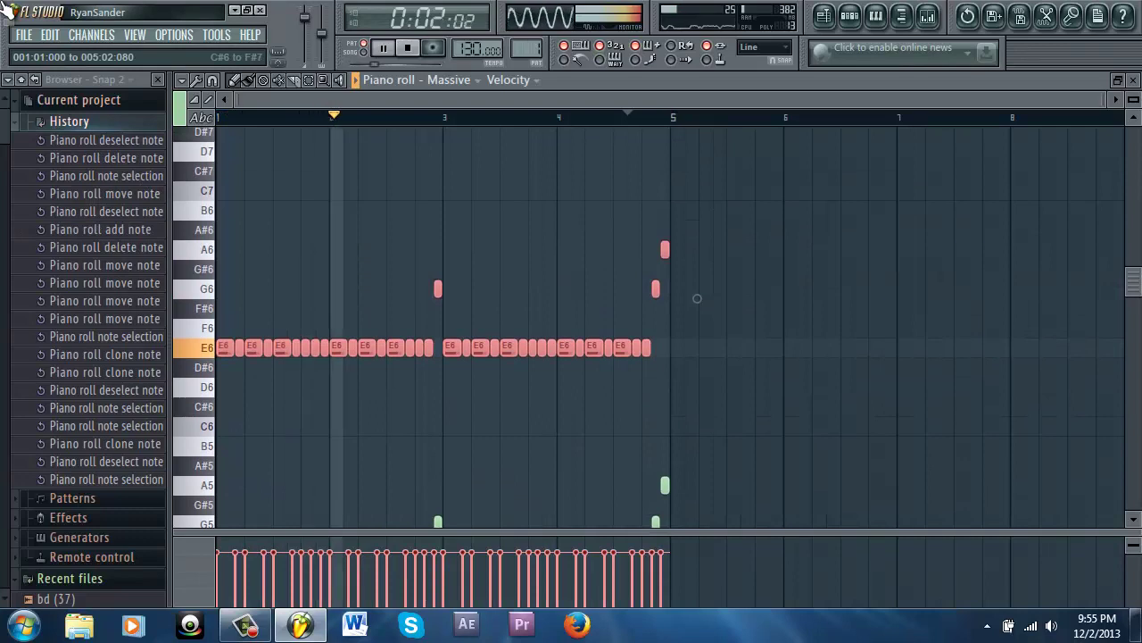
{"action": "key", "text": "Delete"}
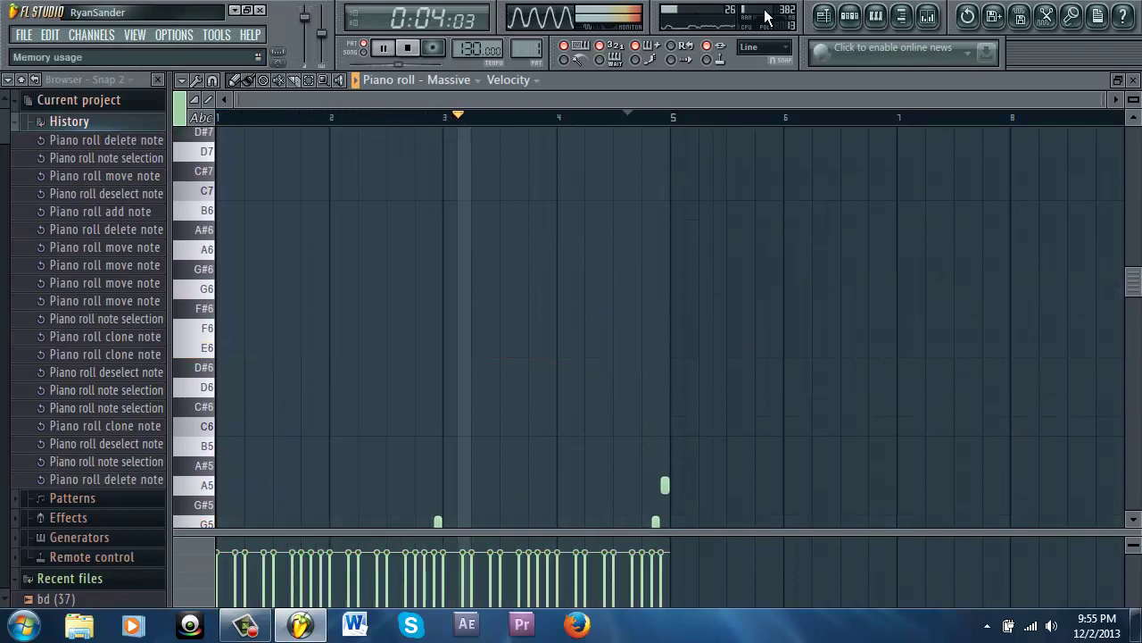
Step: Stop playback and add Gross Beat to the third effect slot of the Massive mixer track
{"action": "left_click", "coordinate": [928, 15]}
{"action": "key", "text": "space"}
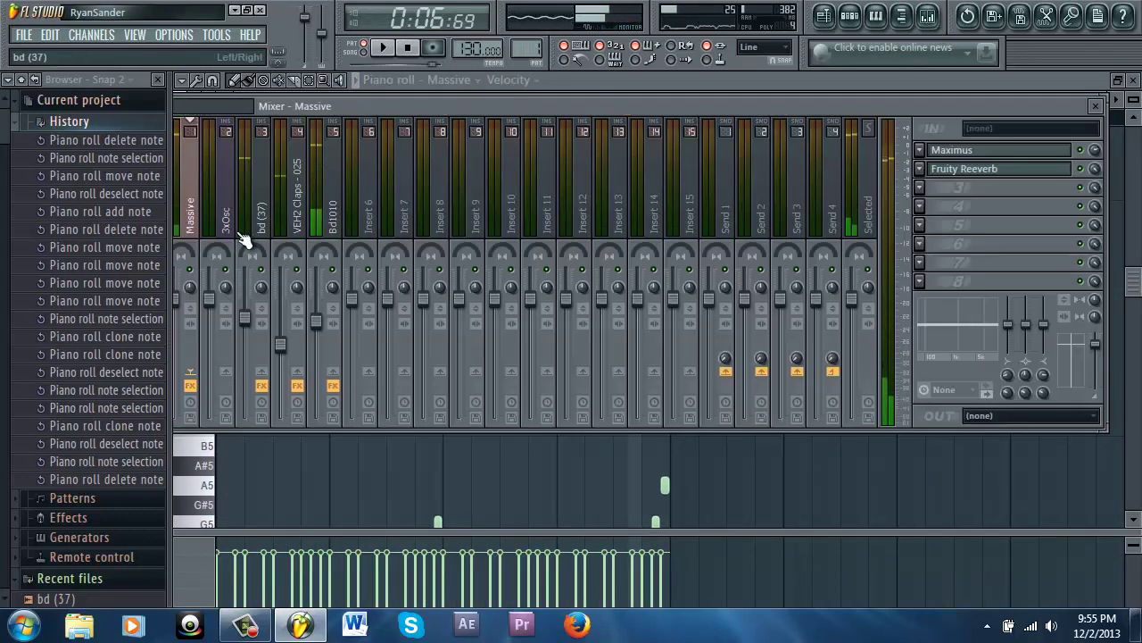
{"action": "left_click_drag", "start_coordinate": [357, 106], "coordinate": [381, 109]}
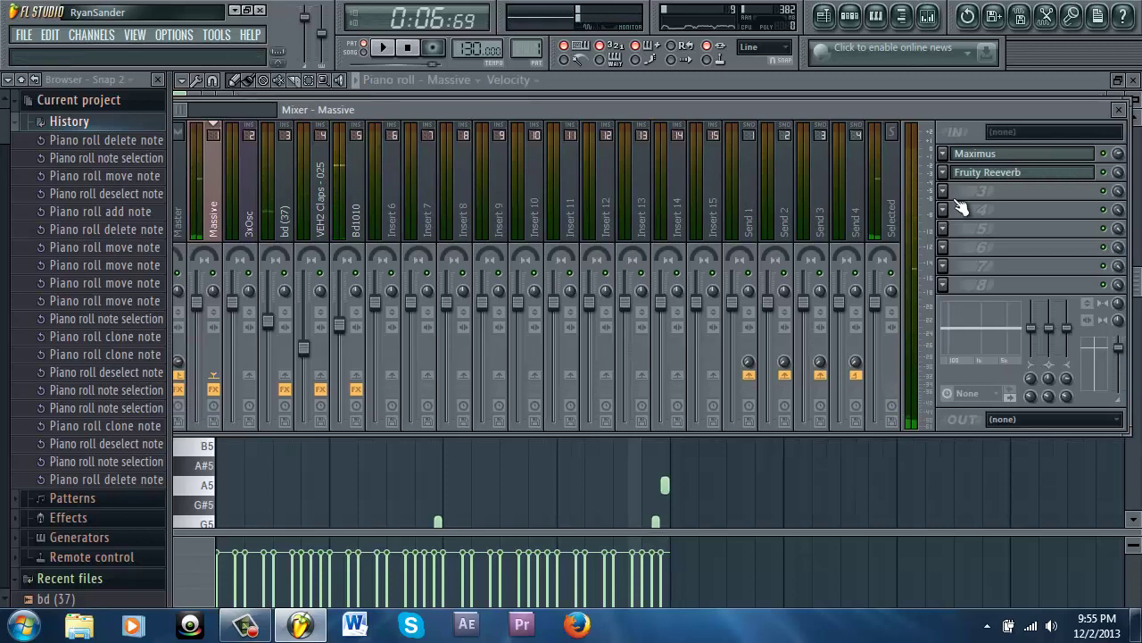
{"action": "left_click", "coordinate": [989, 194]}
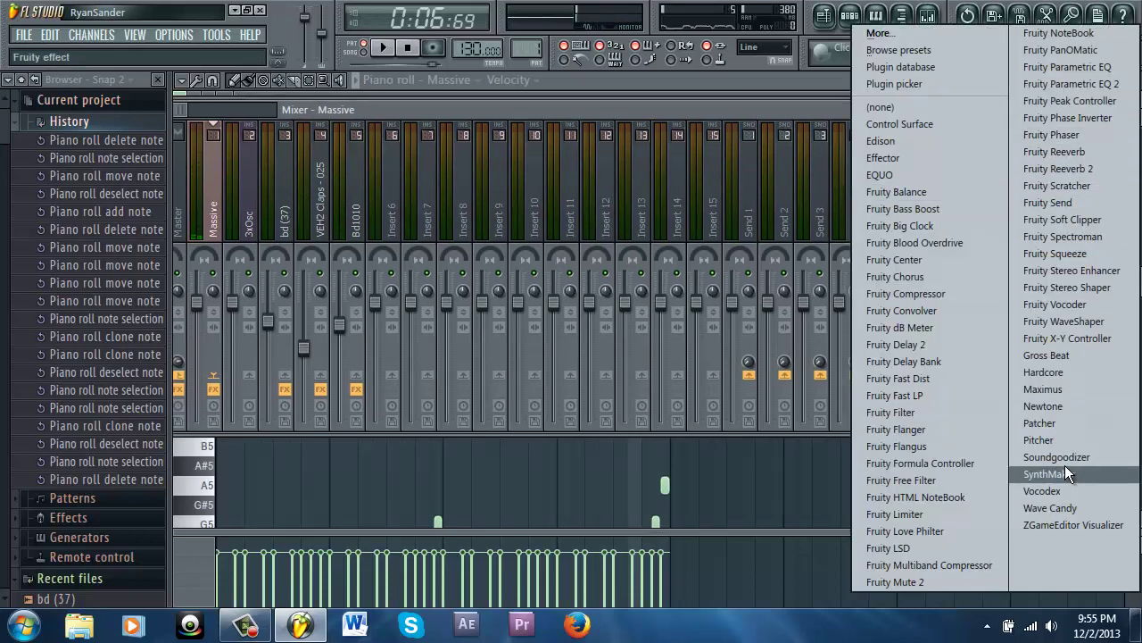
{"action": "left_click", "coordinate": [1056, 355]}
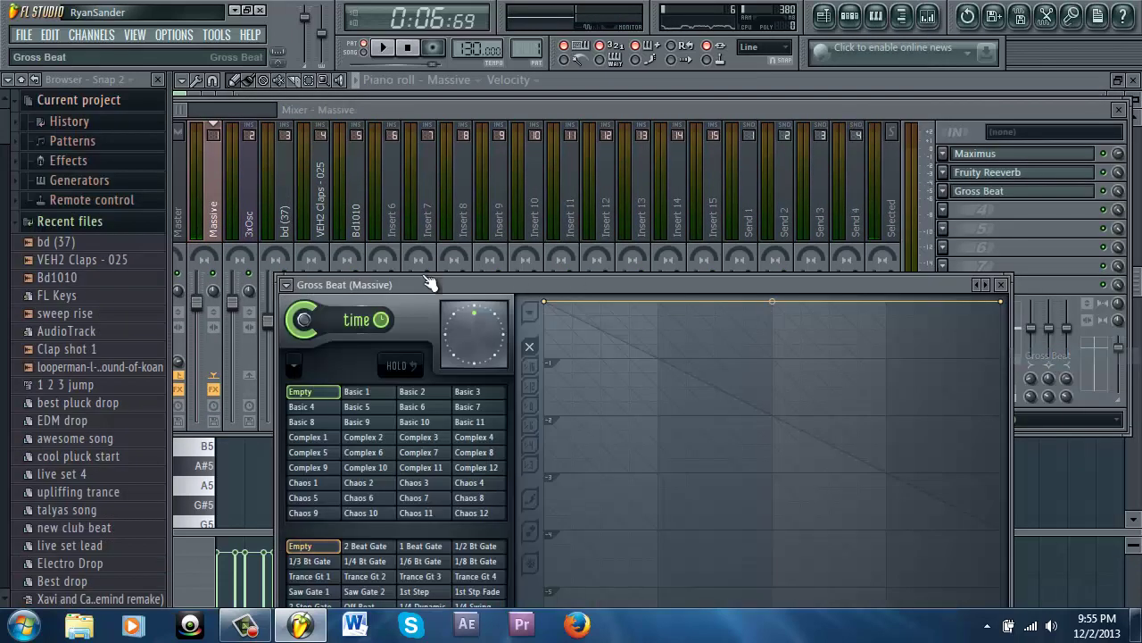
{"action": "left_click_drag", "start_coordinate": [400, 284], "coordinate": [389, 25]}
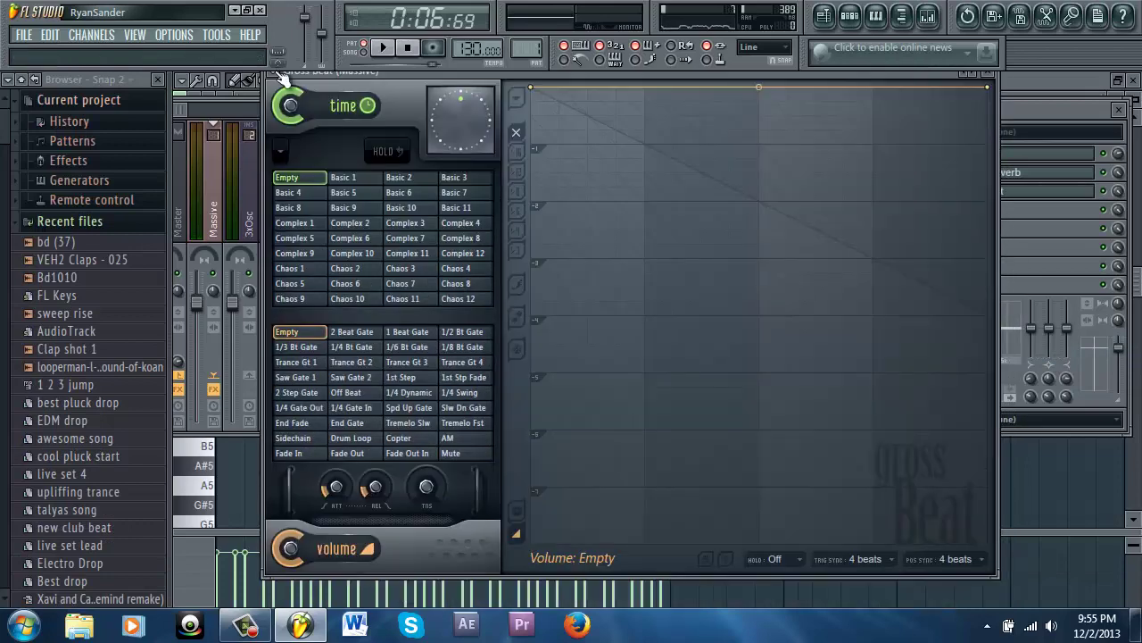
Step: Load the SIDECHAIN preset in Gross Beat and return to the melody in the Massive piano roll
{"action": "left_click", "coordinate": [273, 78]}
{"action": "mouse_move", "coordinate": [336, 120]}
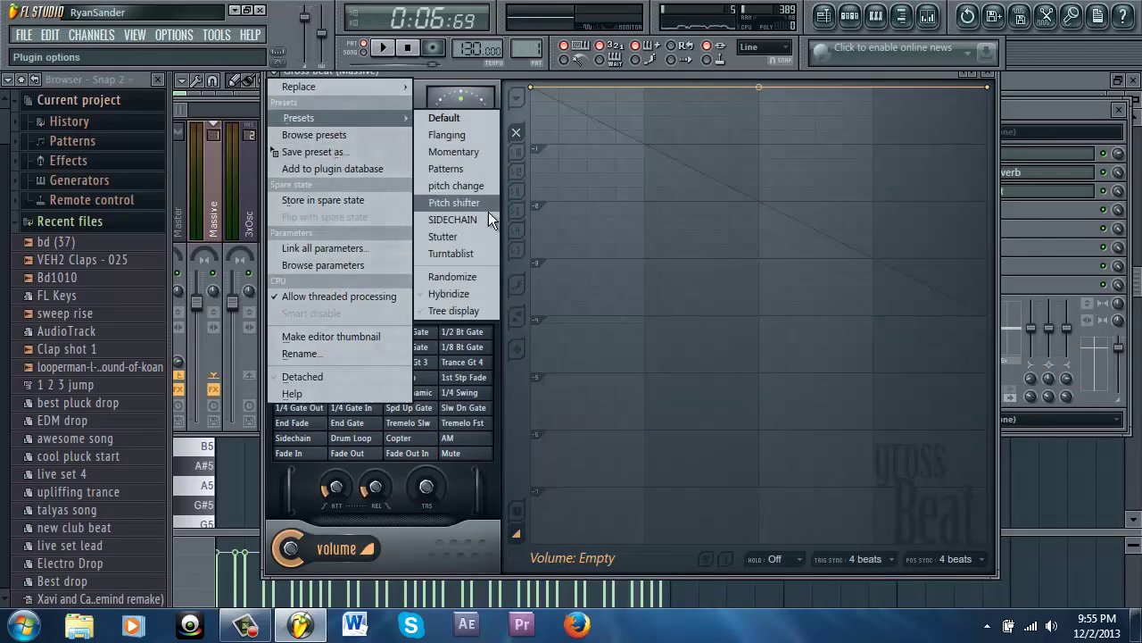
{"action": "left_click", "coordinate": [489, 226]}
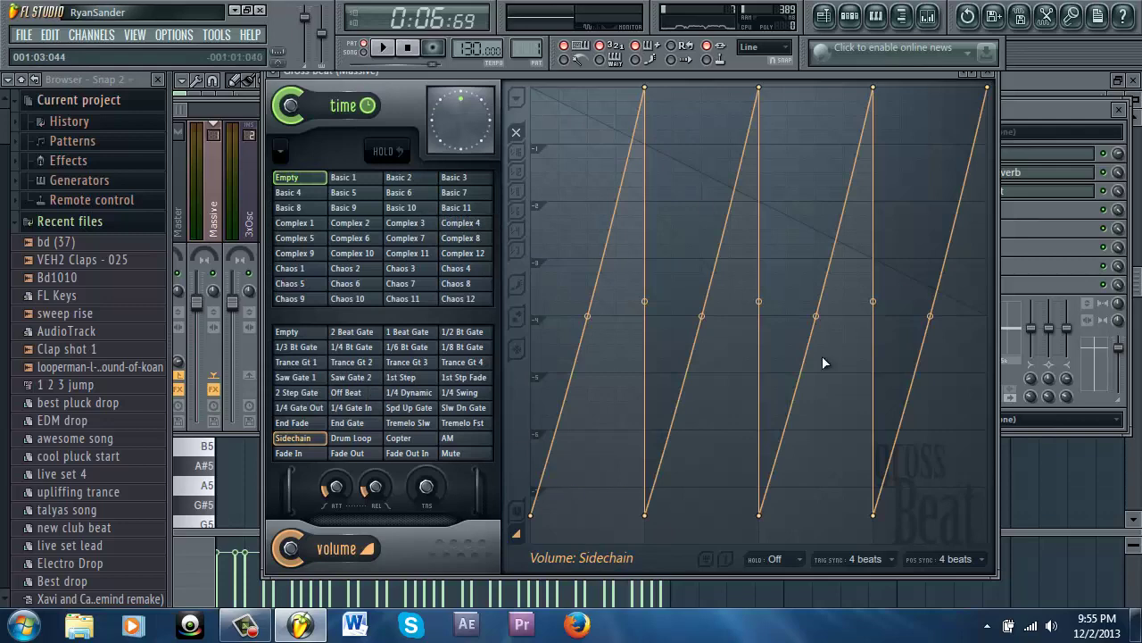
{"action": "left_click", "coordinate": [1065, 109]}
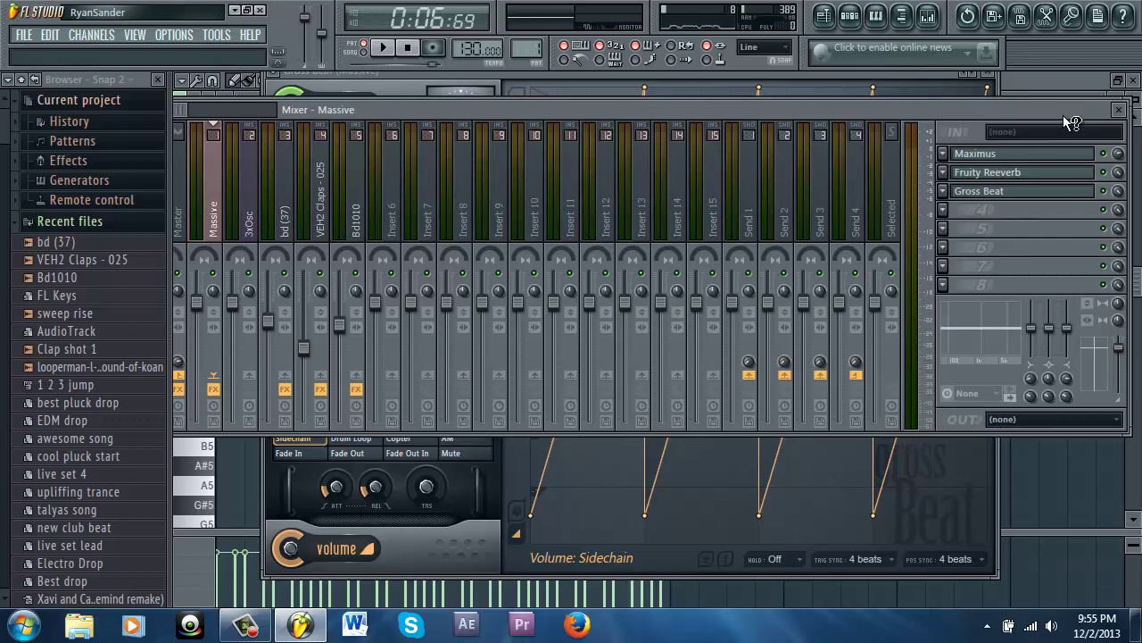
{"action": "left_click", "coordinate": [1070, 490]}
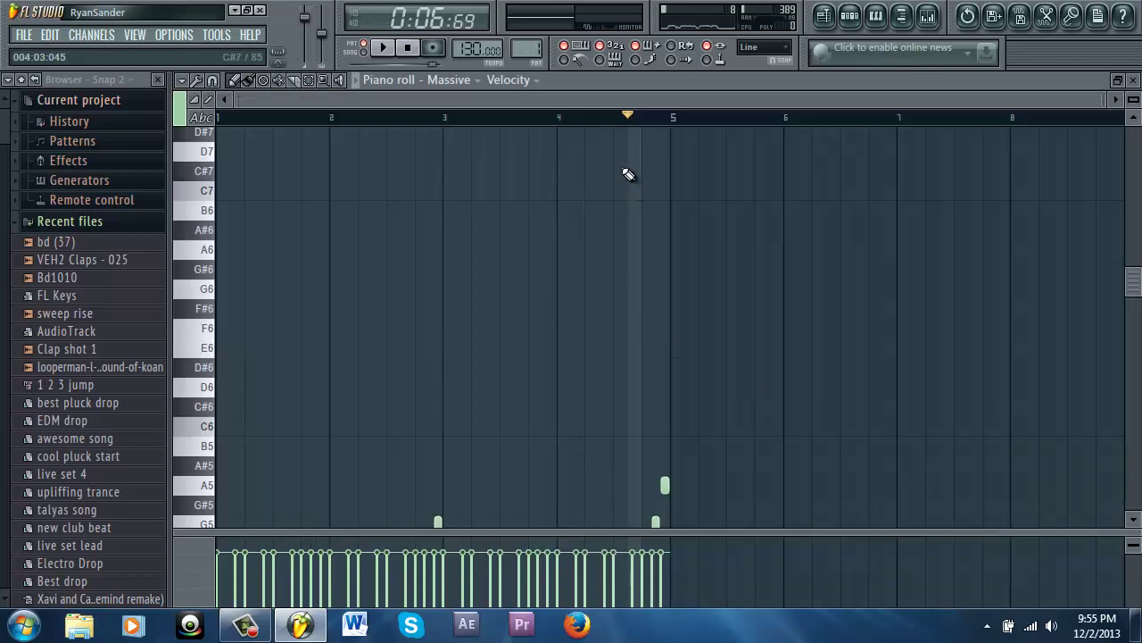
{"action": "scroll", "coordinate": [513, 212], "scroll_direction": "down", "scroll_amount": 5}
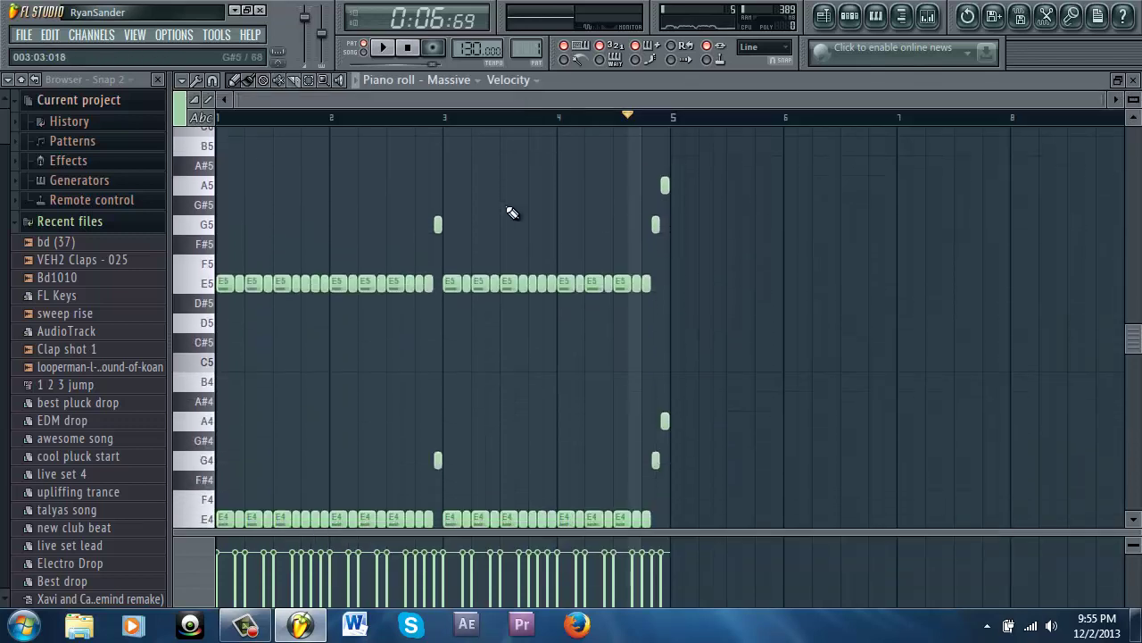
Step: Play the octave-layered Massive melody with the drums to check the sidechained sound, and stop playback
{"action": "scroll", "coordinate": [509, 214], "scroll_direction": "down", "scroll_amount": 2}
{"action": "scroll", "coordinate": [590, 219], "scroll_direction": "up", "scroll_amount": 1}
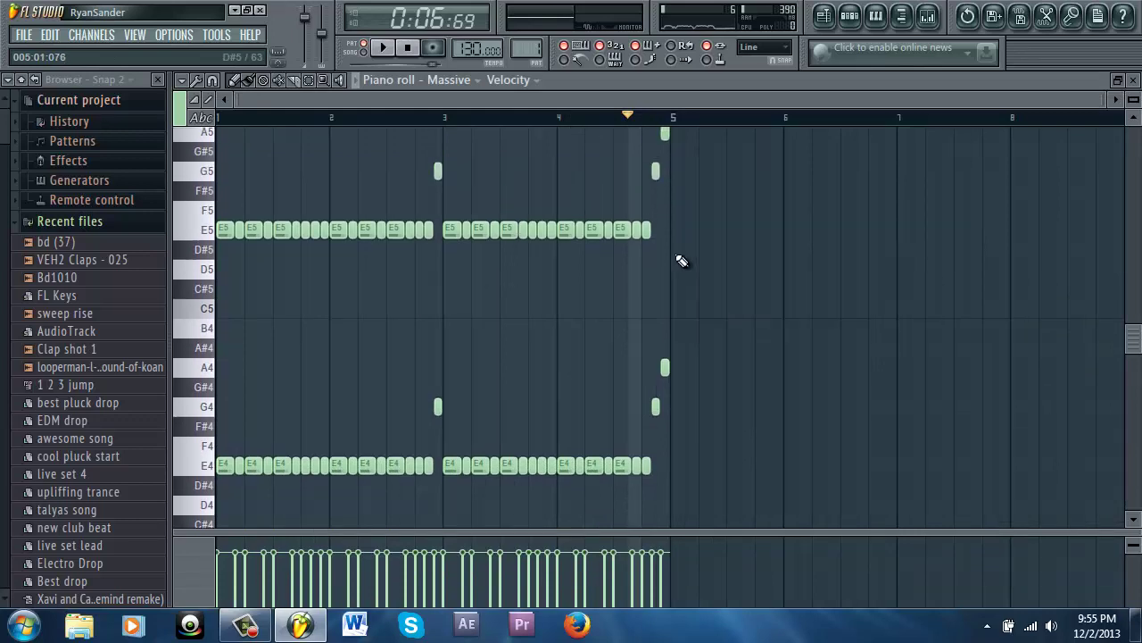
{"action": "key", "text": "space"}
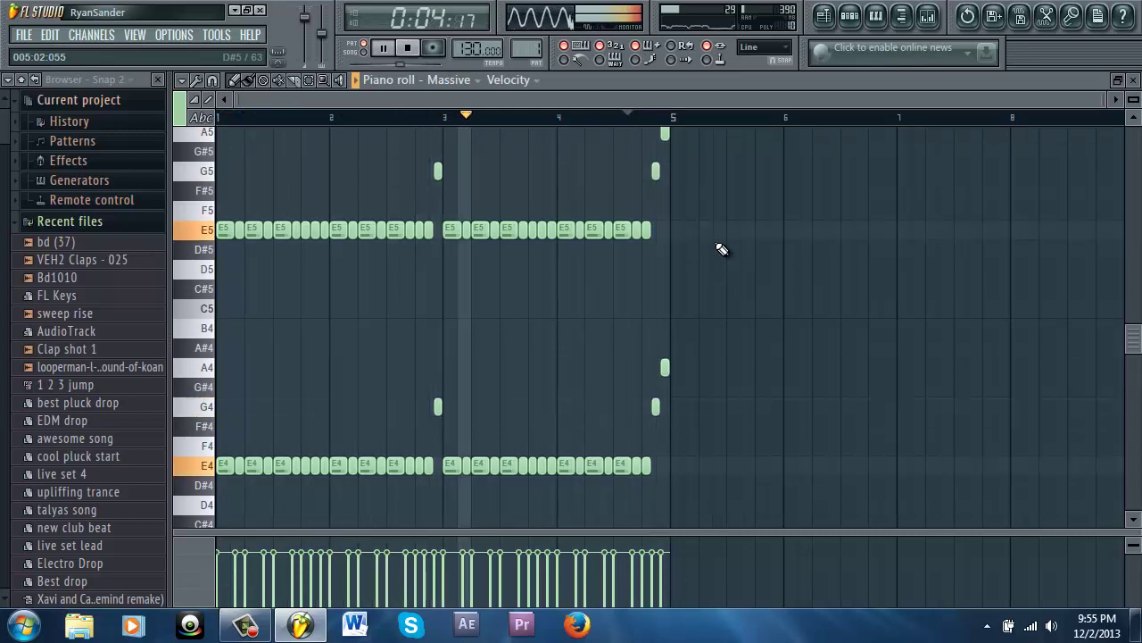
{"action": "key", "text": "space"}
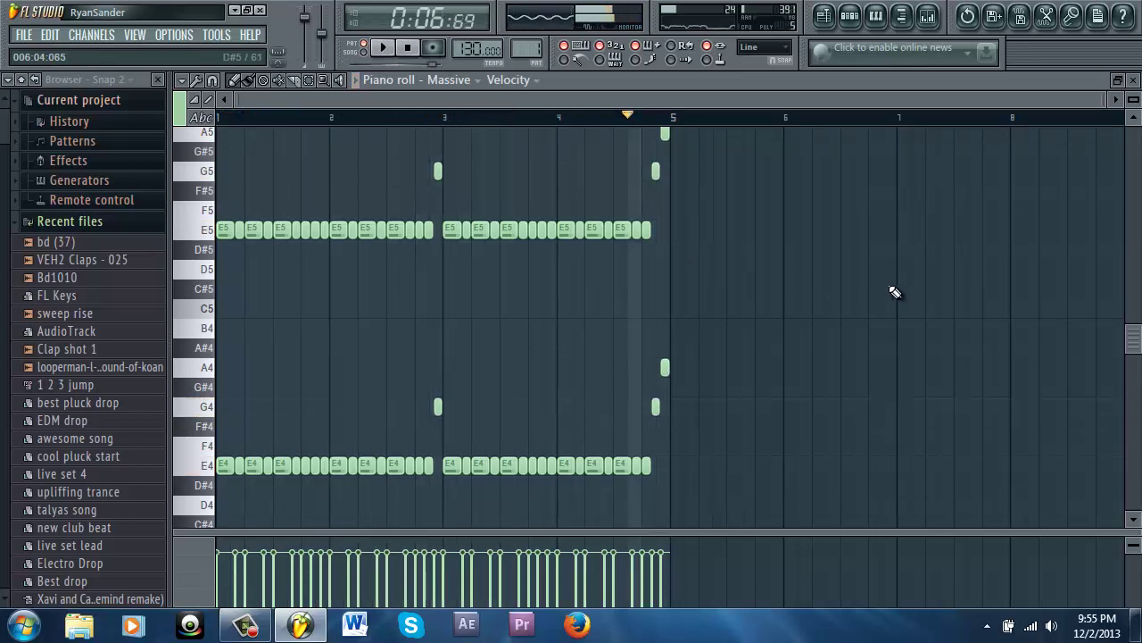
Step: Open the piano roll of the 3xOsc channel and draw a sustained C5 note about four bars long from bar 1
{"action": "key", "text": "F6"}
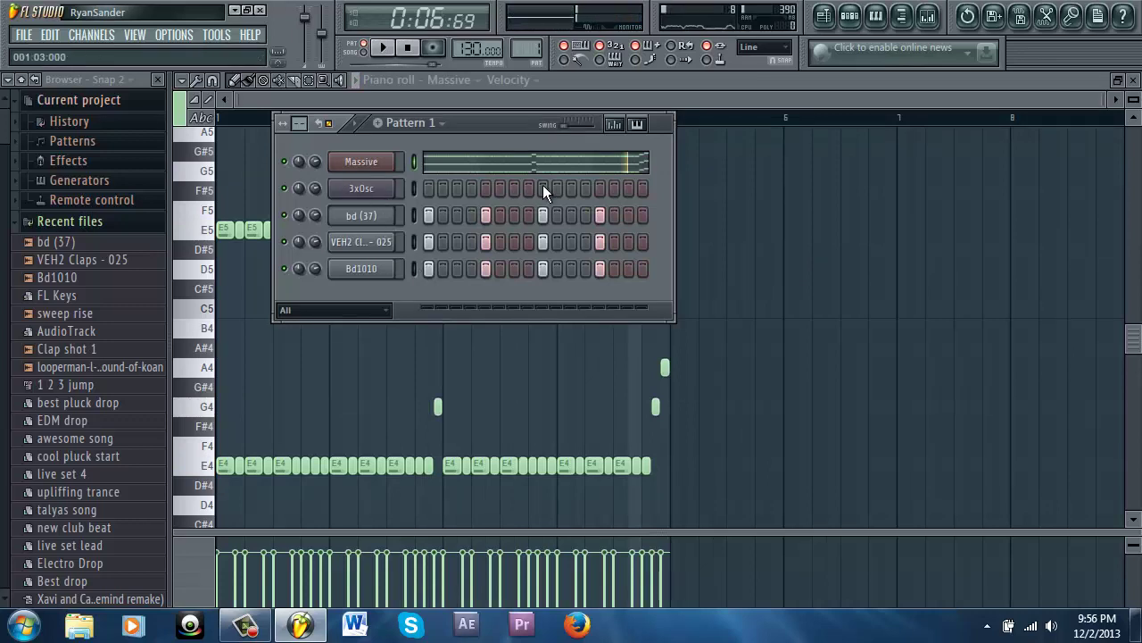
{"action": "left_click", "coordinate": [357, 191]}
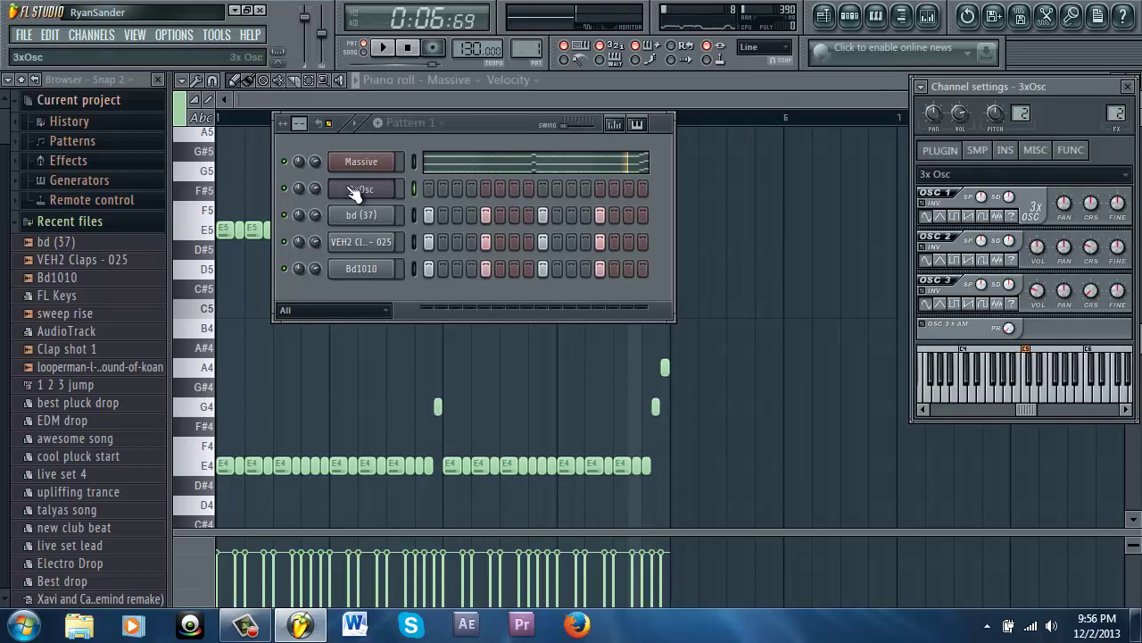
{"action": "right_click", "coordinate": [374, 186]}
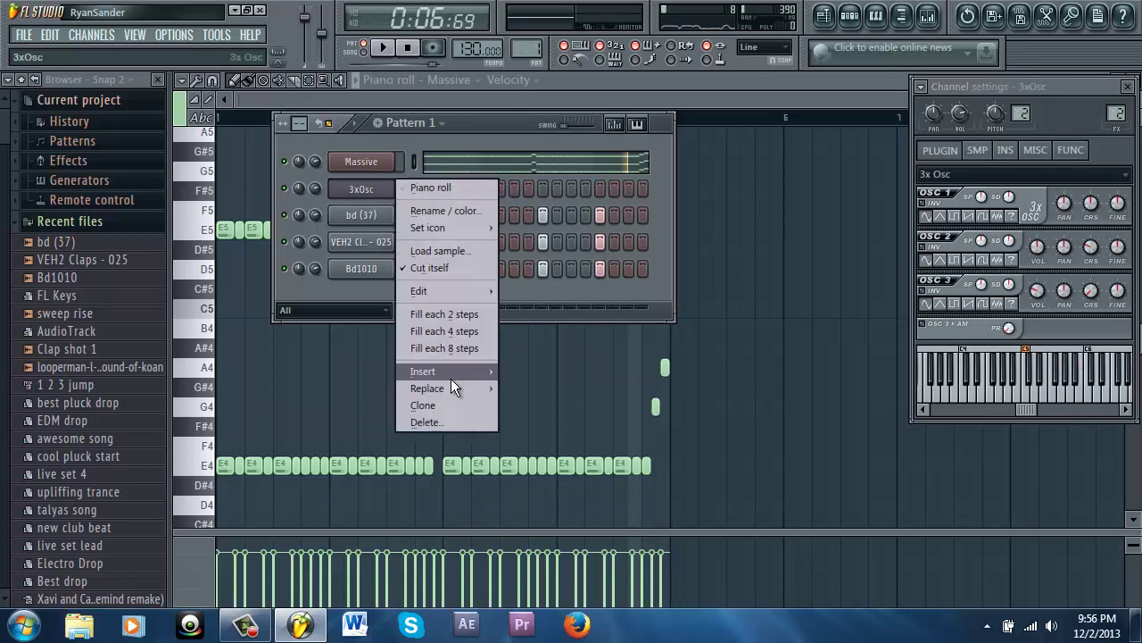
{"action": "left_click", "coordinate": [434, 189]}
{"action": "left_click_drag", "start_coordinate": [226, 278], "coordinate": [680, 352]}
Step: Trim the end of the sustained 3xOsc C5 note to the start of bar 5 and check it during playback
{"action": "scroll", "coordinate": [206, 354], "scroll_direction": "down", "scroll_amount": 3}
{"action": "scroll", "coordinate": [207, 353], "scroll_direction": "down", "scroll_amount": 1}
{"action": "scroll", "coordinate": [683, 354], "scroll_direction": "up", "scroll_amount": 4}
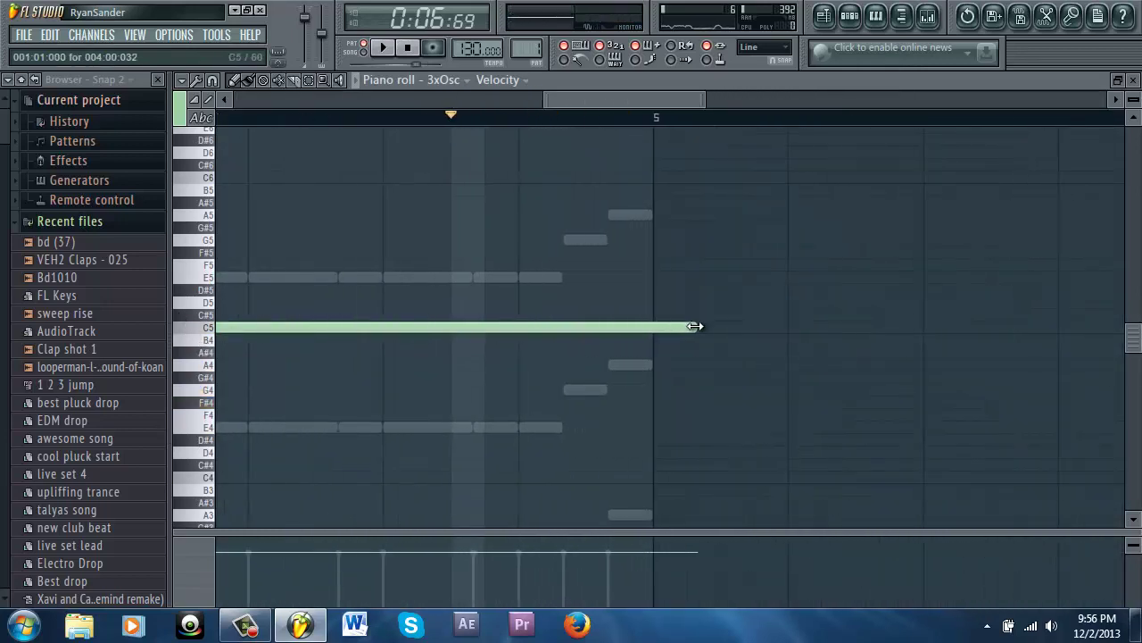
{"action": "left_click_drag", "start_coordinate": [671, 331], "coordinate": [662, 325]}
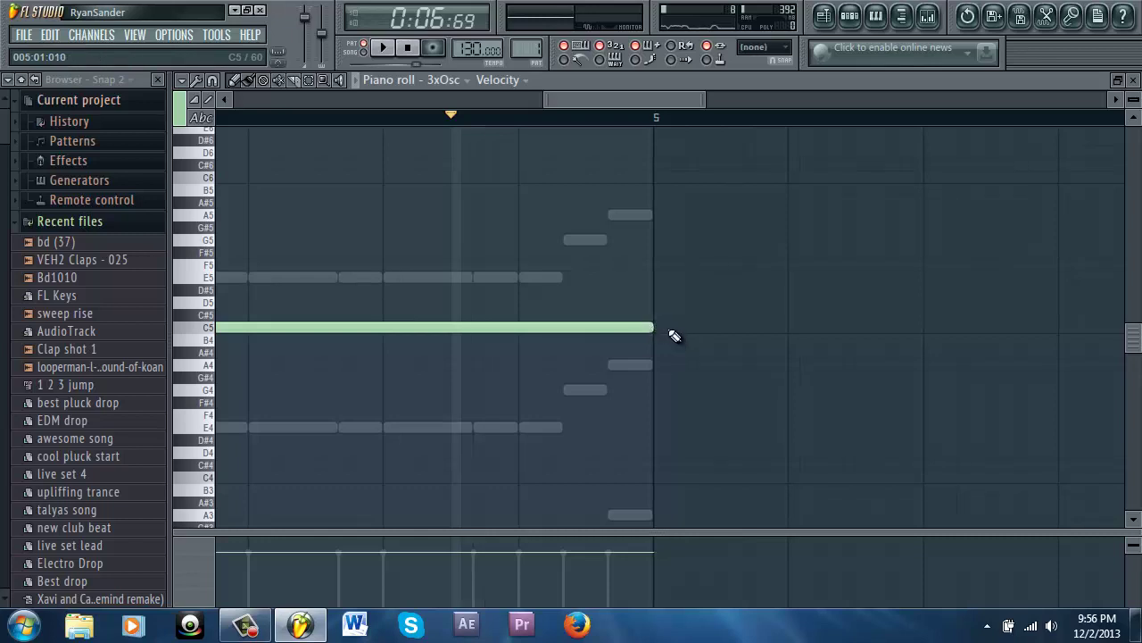
{"action": "key", "text": "space"}
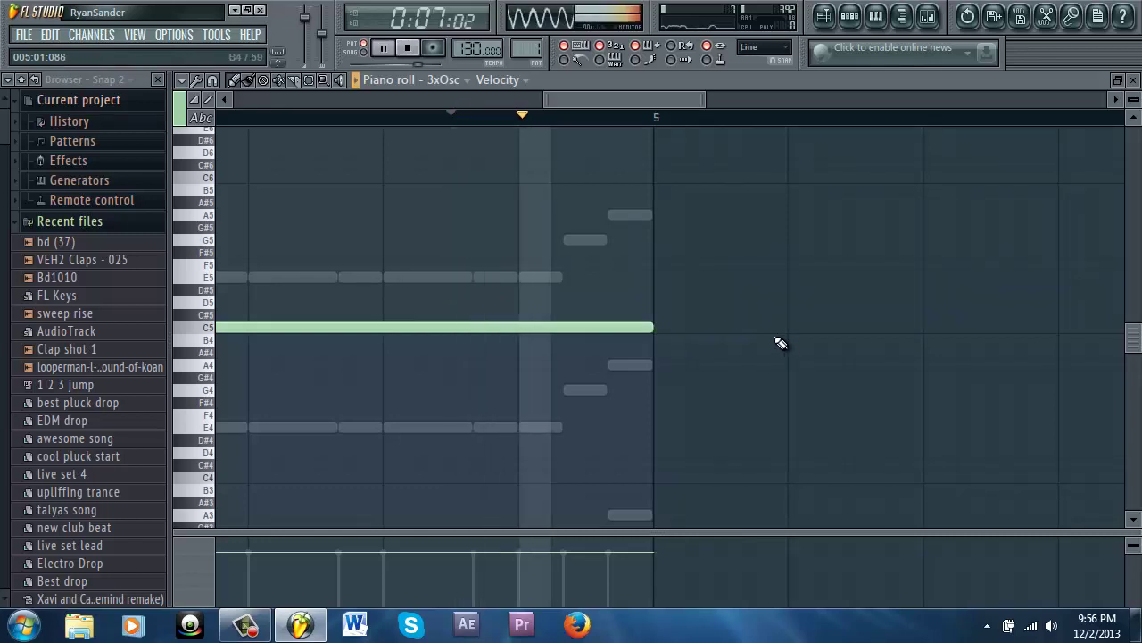
{"action": "scroll", "coordinate": [653, 346], "scroll_direction": "up", "scroll_amount": 5}
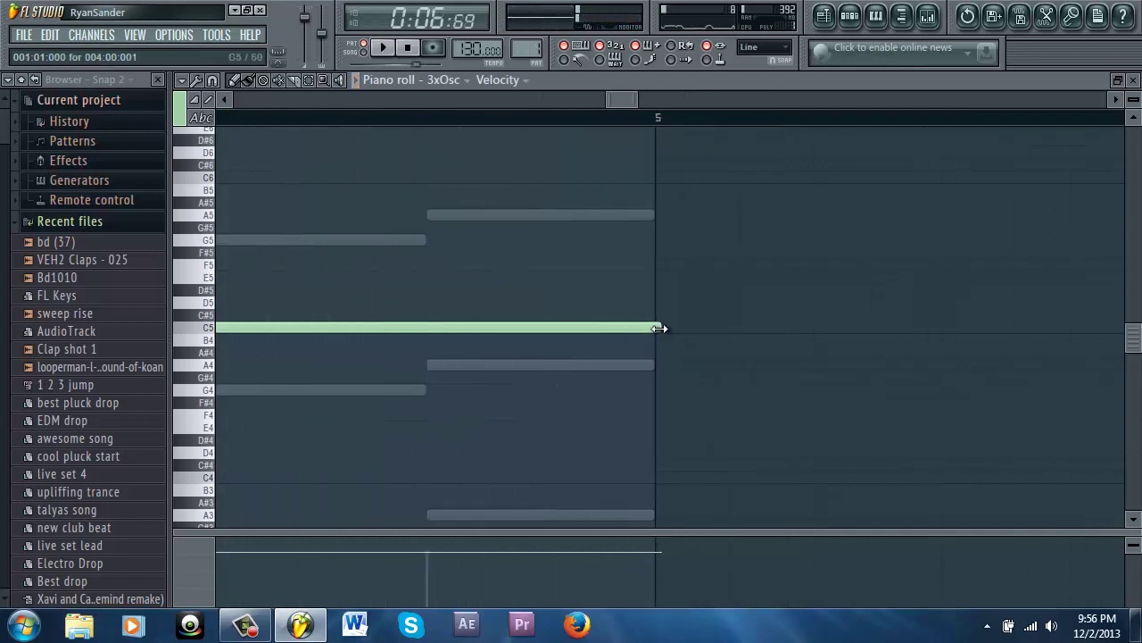
Step: Add Gross Beat to the first effect slot of the 3xOsc mixer track
{"action": "left_click", "coordinate": [817, 22]}
{"action": "key", "text": "F6"}
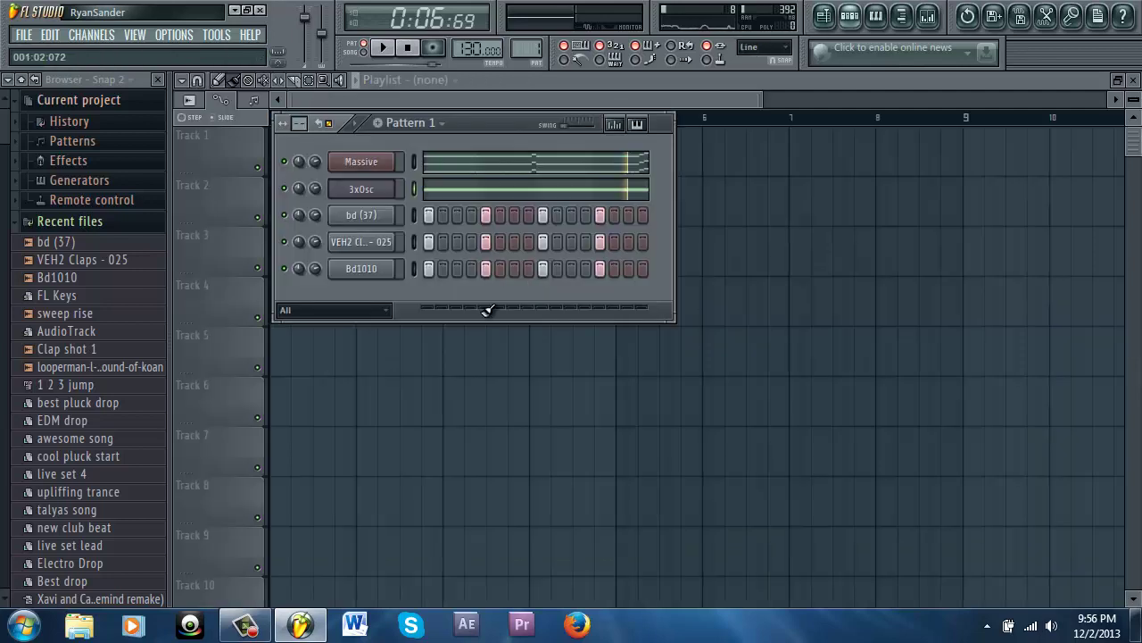
{"action": "left_click", "coordinate": [361, 189]}
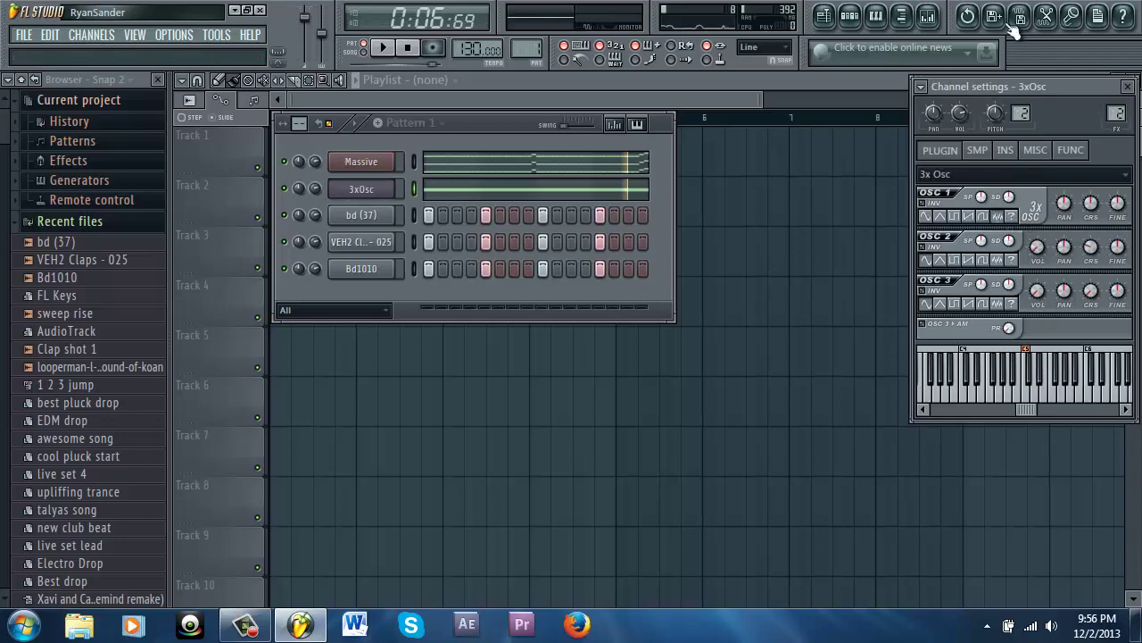
{"action": "left_click", "coordinate": [928, 16]}
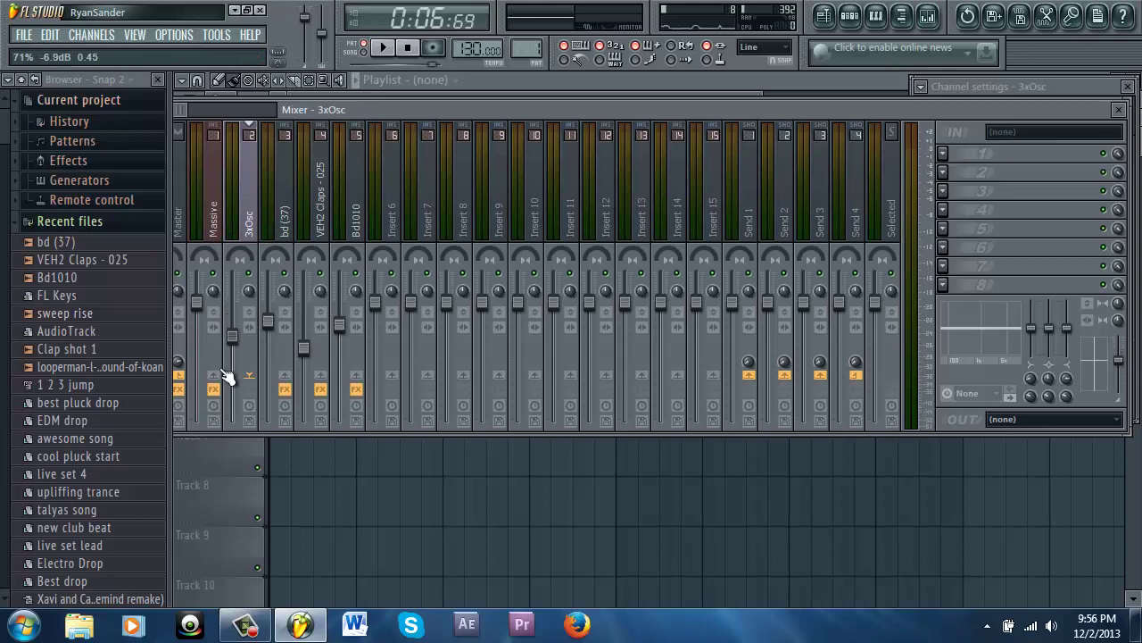
{"action": "left_click", "coordinate": [946, 157]}
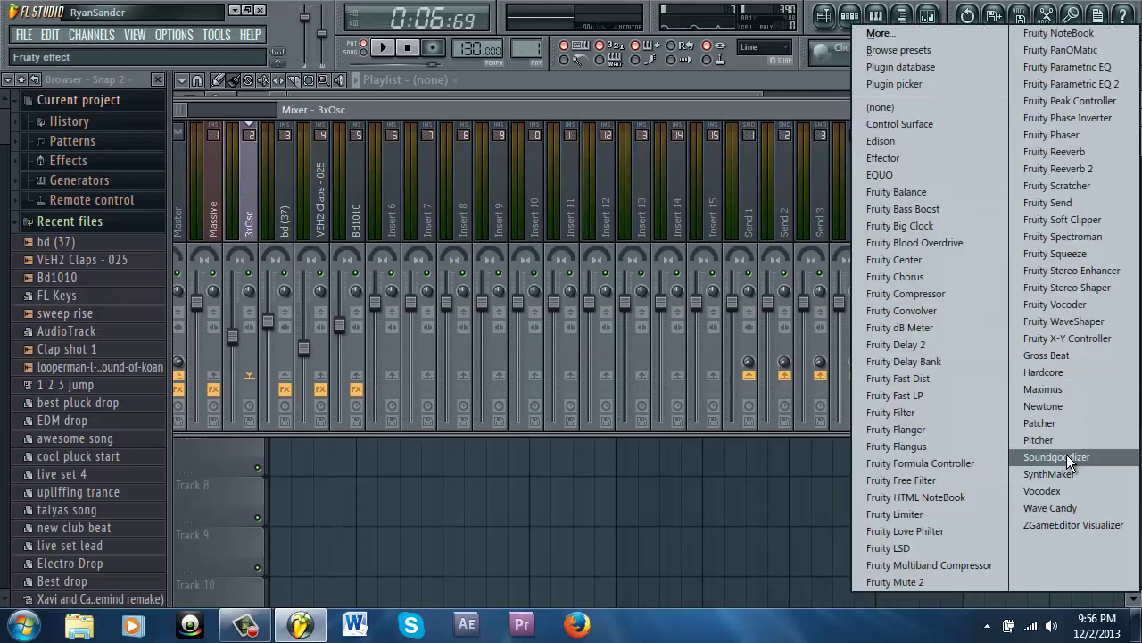
{"action": "left_click", "coordinate": [1053, 355]}
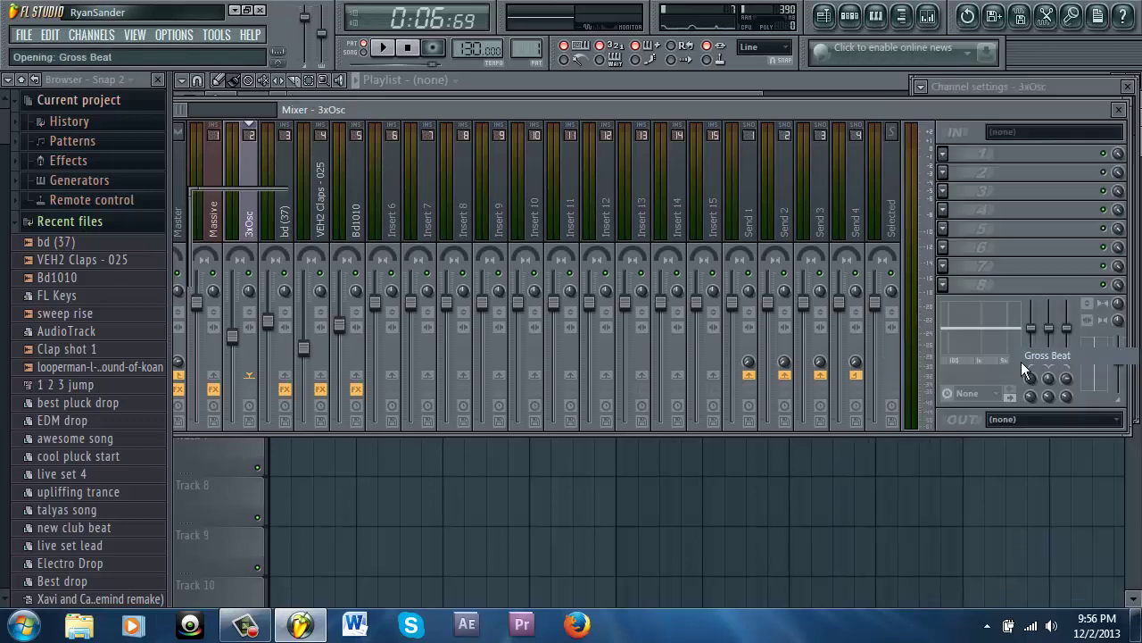
Step: Choose the Sidechain volume preset in the 3xOsc Gross Beat, start playback and close the open windows
{"action": "left_click", "coordinate": [229, 568]}
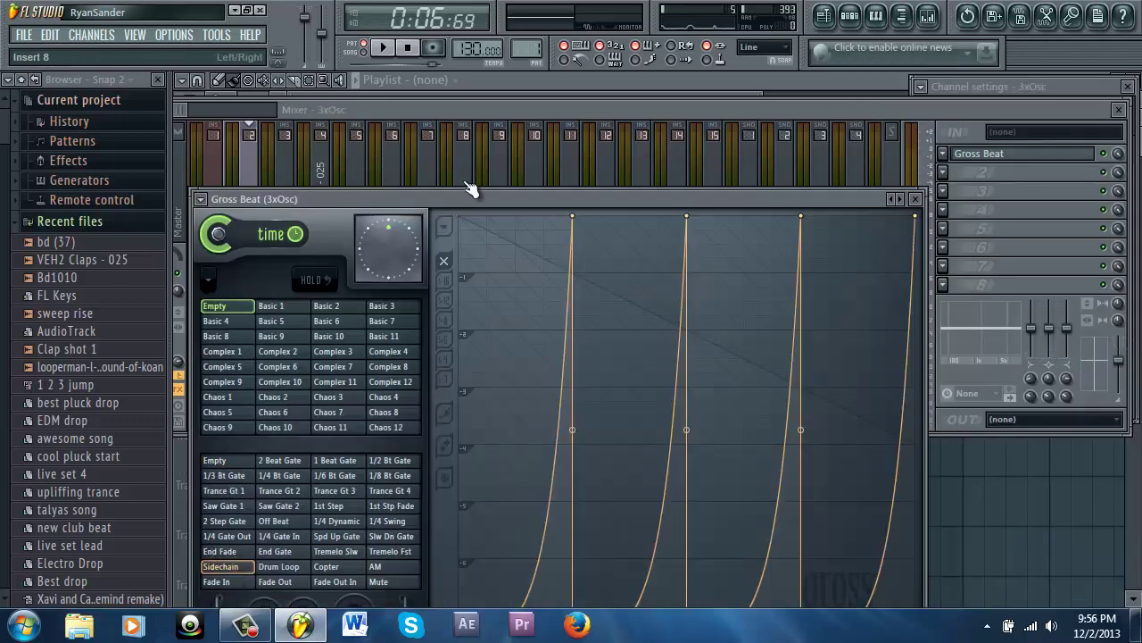
{"action": "left_click_drag", "start_coordinate": [471, 203], "coordinate": [467, 144]}
{"action": "key", "text": "space"}
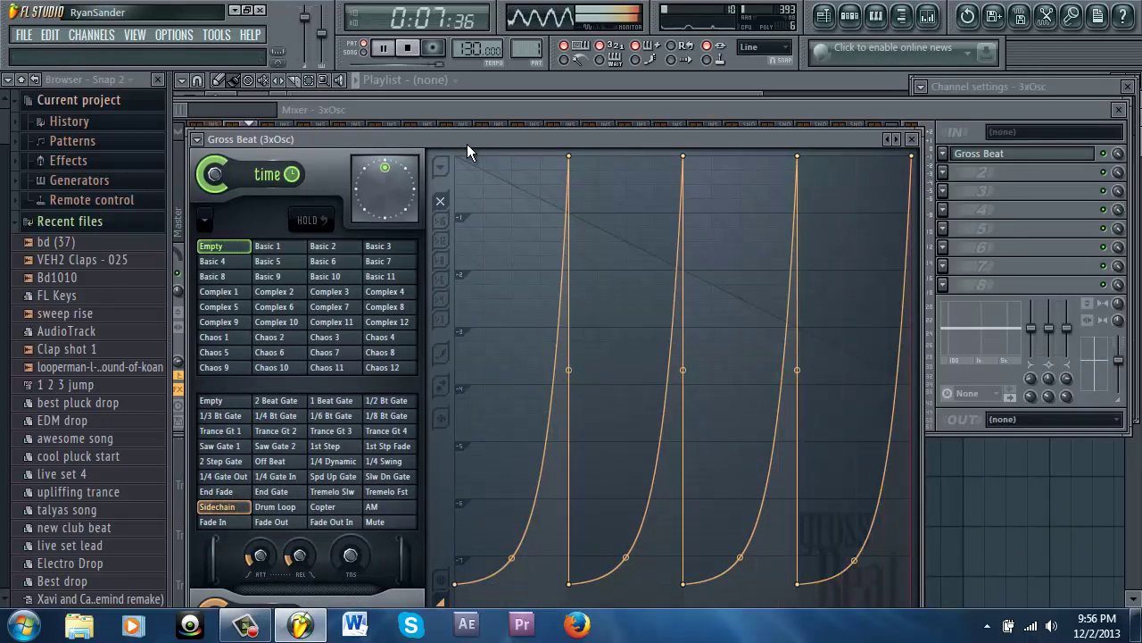
{"action": "key", "text": "F6"}
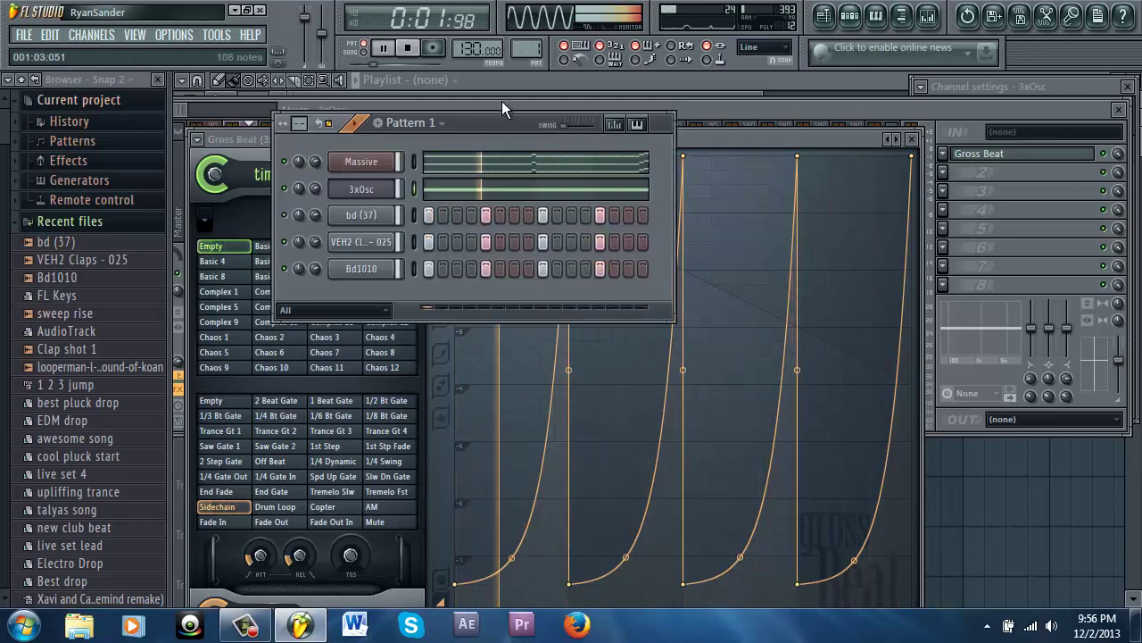
{"action": "key", "text": "F6"}
{"action": "key", "text": "F6"}
{"action": "key", "text": "F12"}
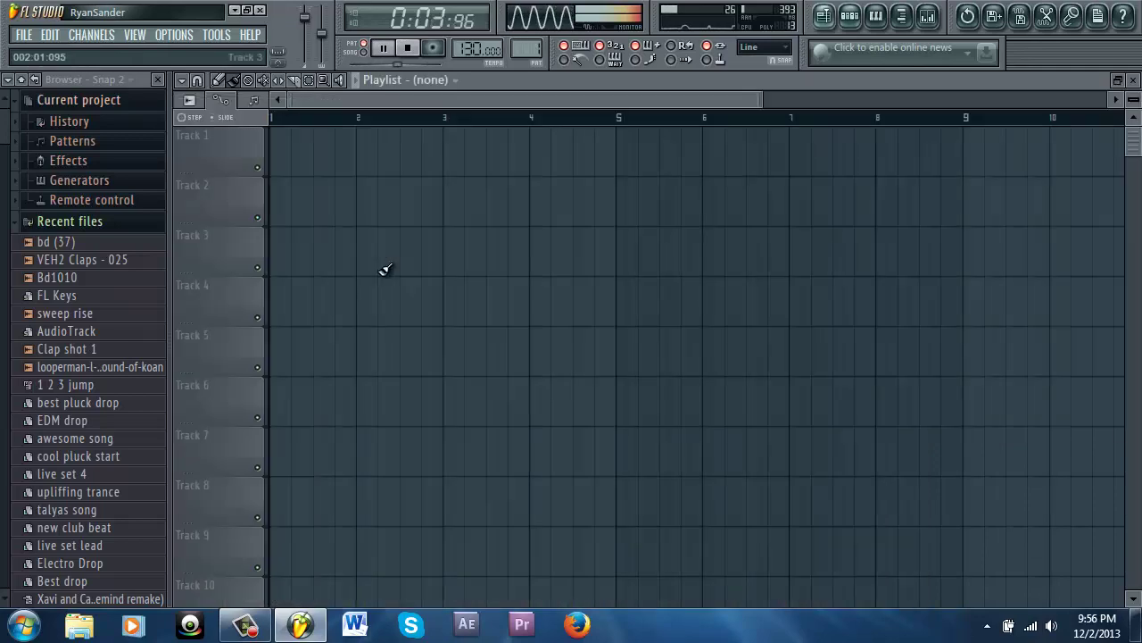
{"action": "key", "text": "F6"}
Step: Lower the mixer volumes of the 3xOsc, bd (37) and VEH2 Claps - 025 tracks during playback, and stop playback
{"action": "left_click", "coordinate": [928, 16]}
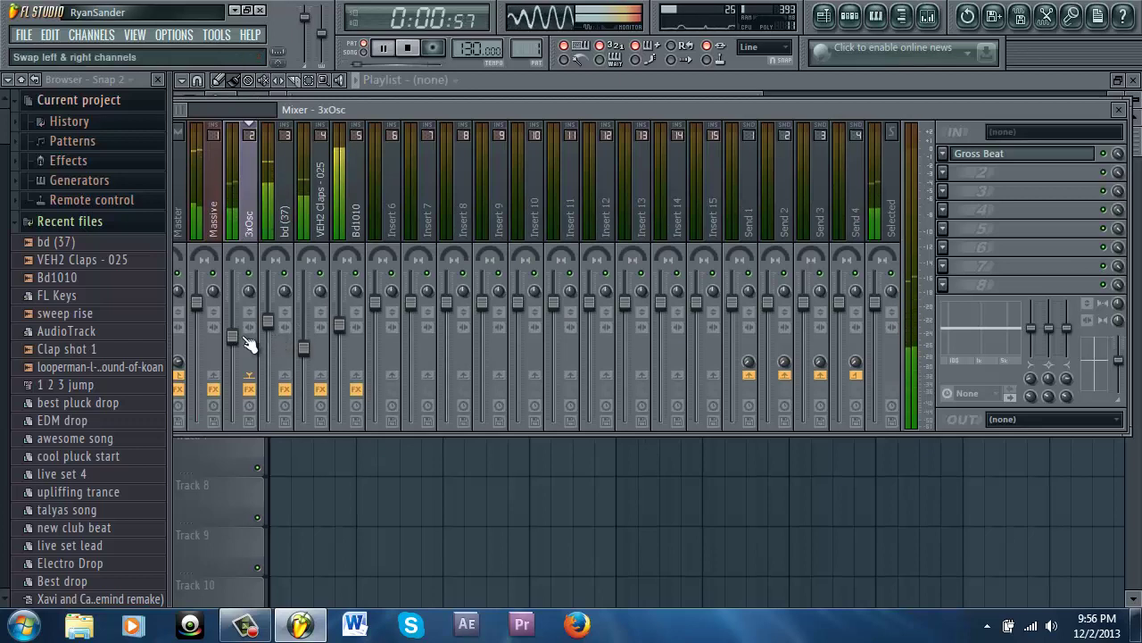
{"action": "mouse_move", "coordinate": [234, 337]}
{"action": "left_mouse_down"}
{"action": "mouse_move", "coordinate": [230, 384]}
{"action": "mouse_move", "coordinate": [238, 357]}
{"action": "left_mouse_up"}
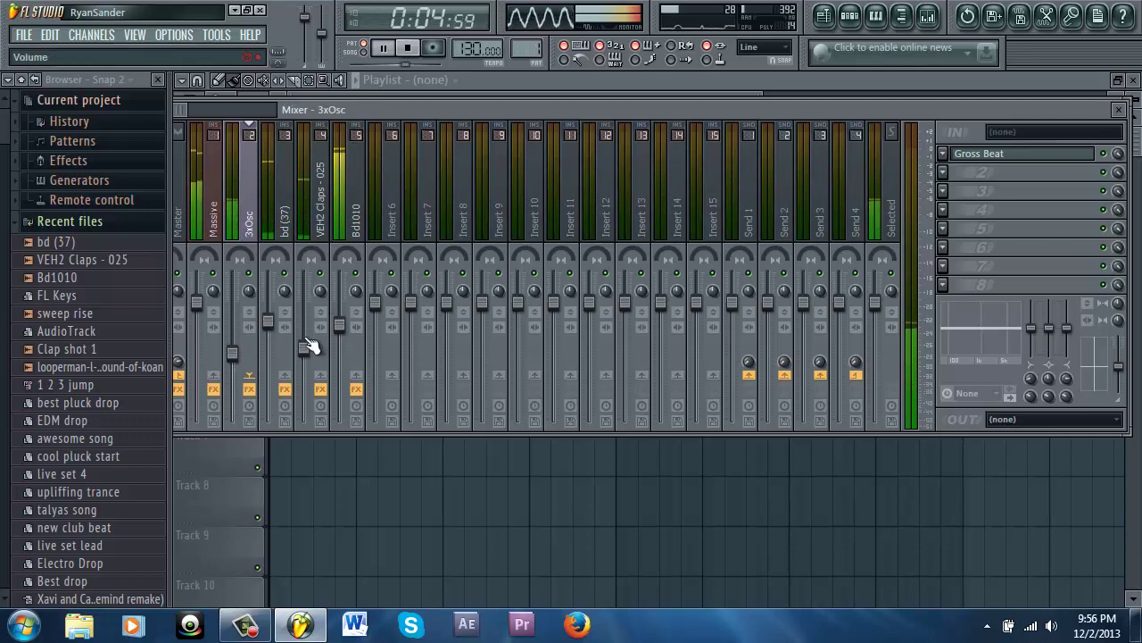
{"action": "left_click_drag", "start_coordinate": [305, 349], "coordinate": [308, 356]}
{"action": "left_click_drag", "start_coordinate": [271, 321], "coordinate": [309, 357]}
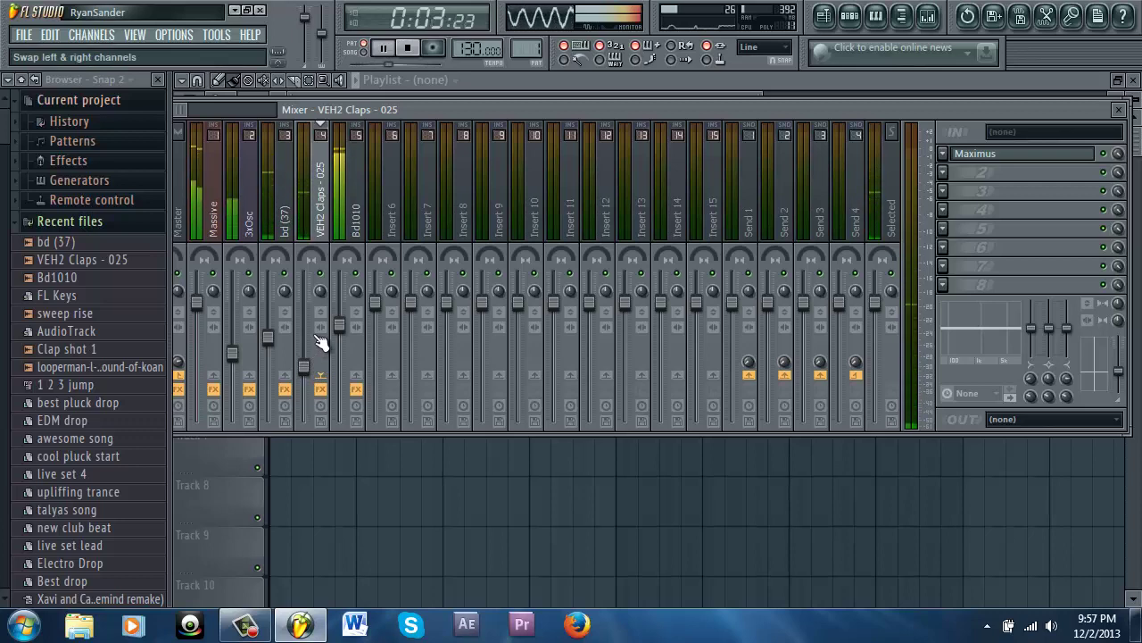
{"action": "key", "text": "space"}
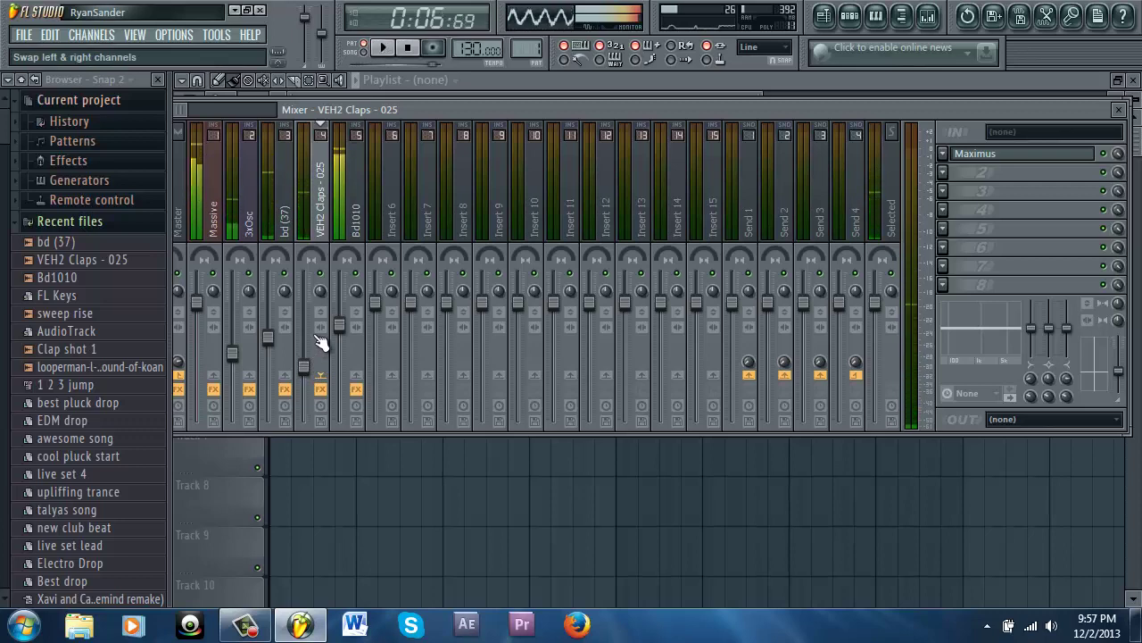
{"action": "left_click", "coordinate": [407, 47]}
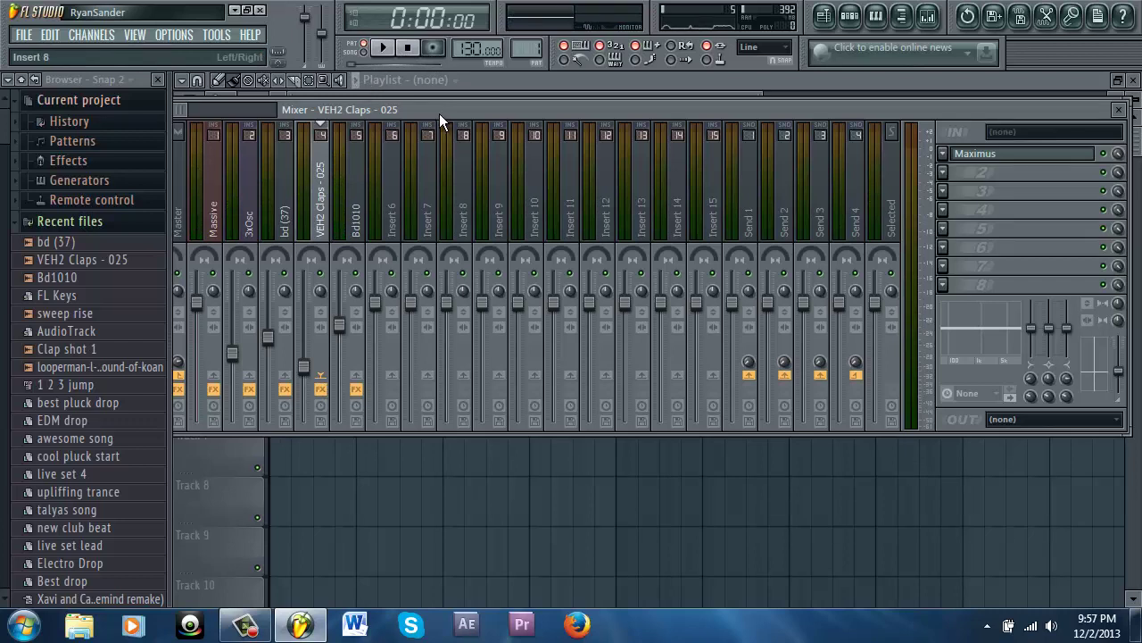
{"action": "left_click_drag", "start_coordinate": [439, 114], "coordinate": [470, 110]}
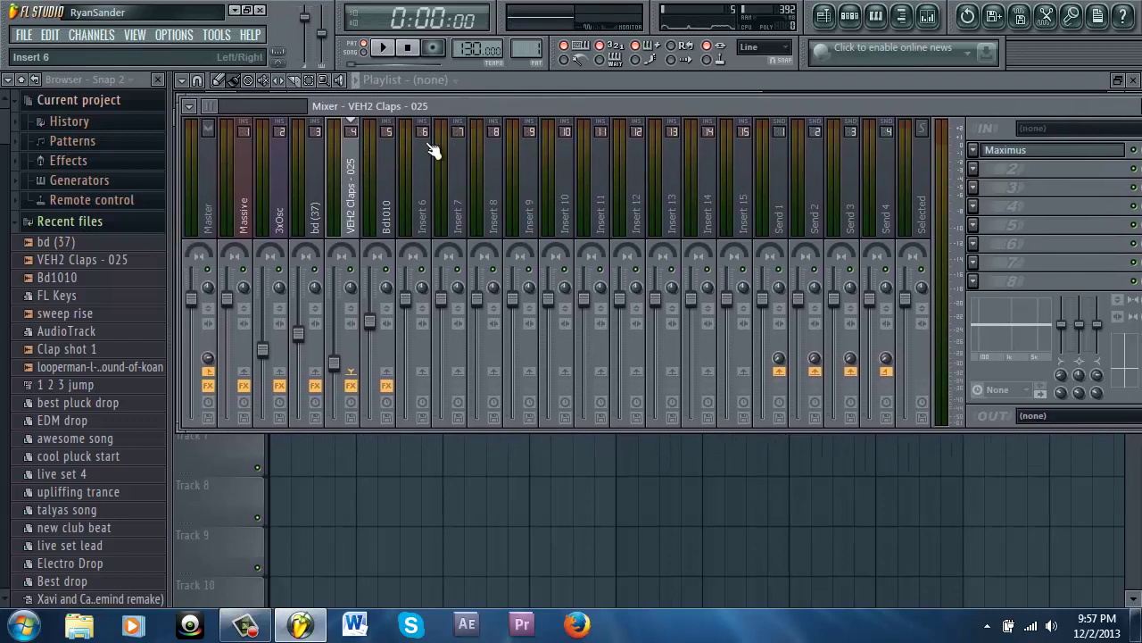
{"action": "key", "text": "super"}
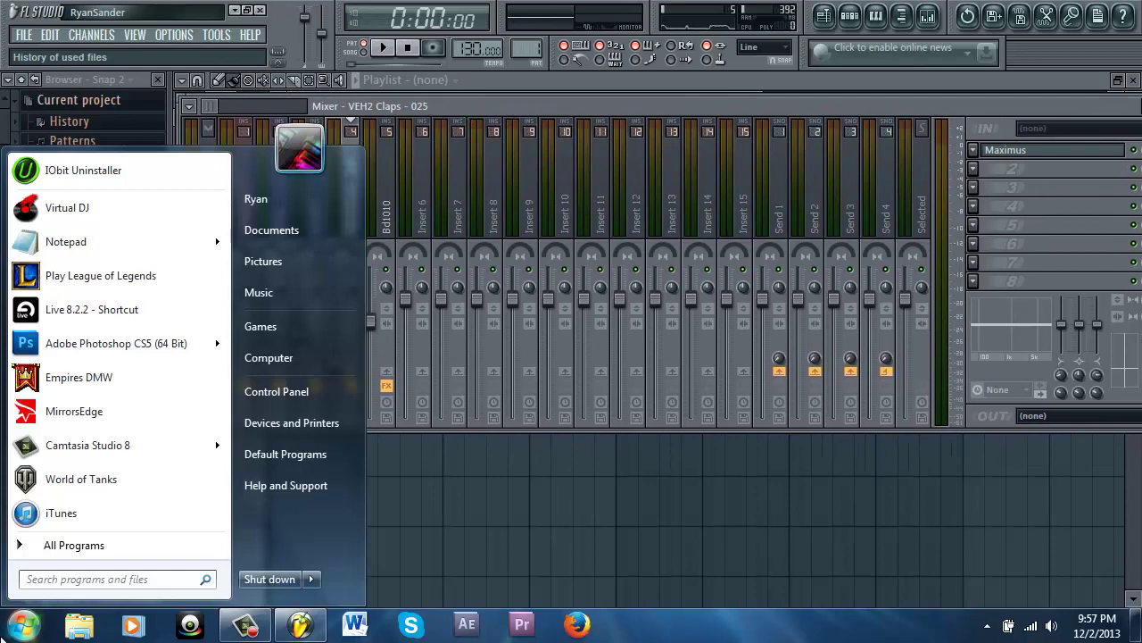
{"action": "left_click", "coordinate": [527, 107]}
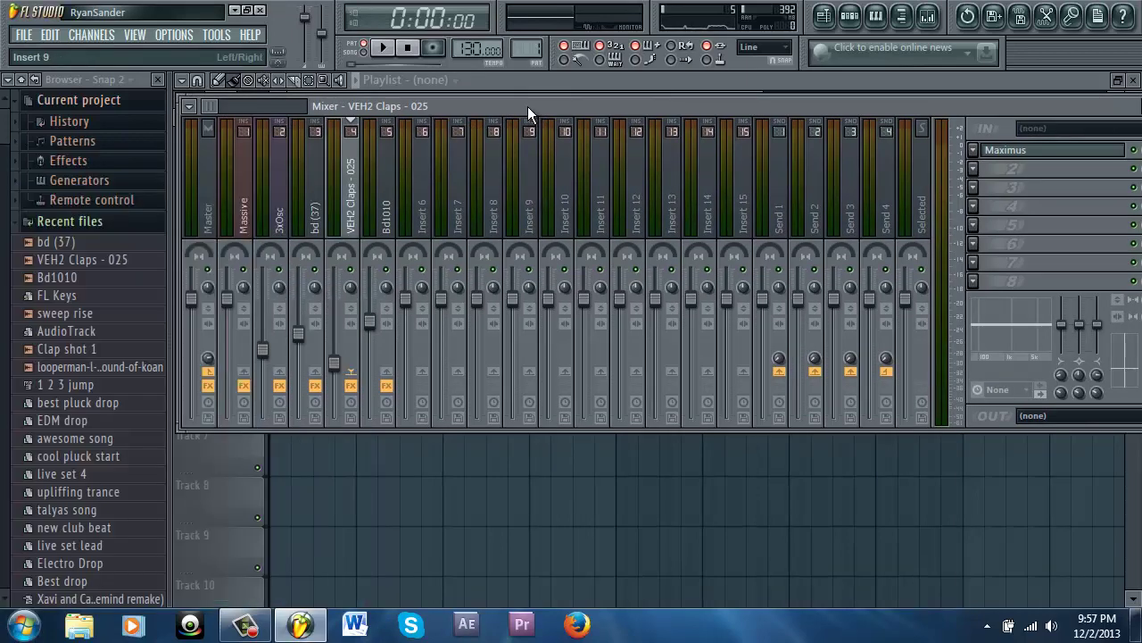